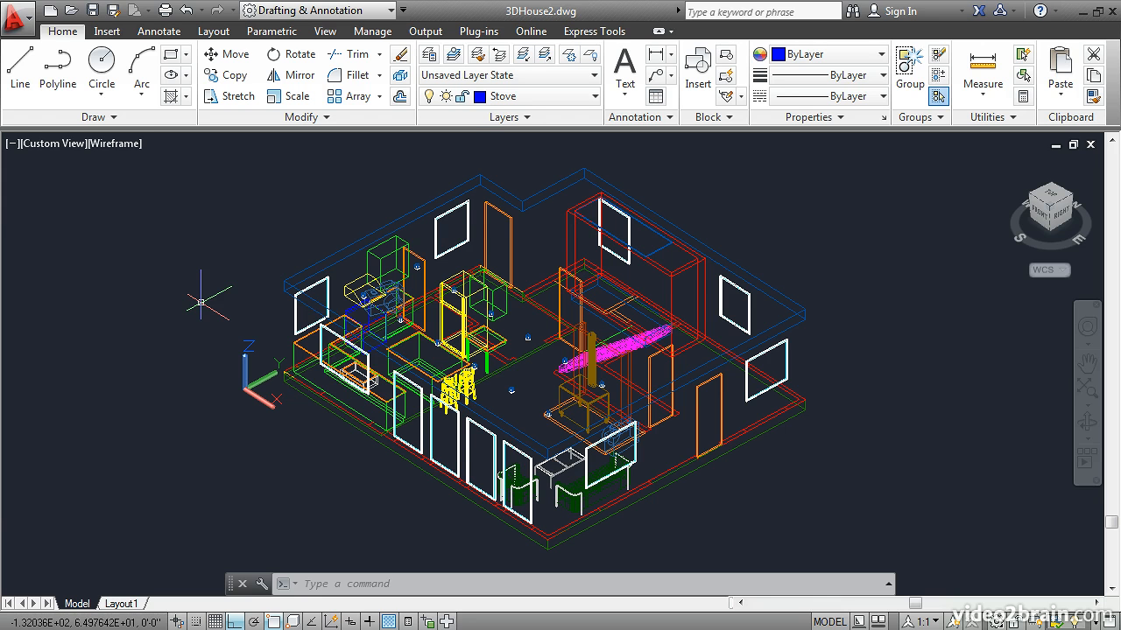
Isolate the wall layer by picking a red wall outline, with the setting for non-isolated layers changed to Off.
{"action": "left_click", "coordinate": [520, 58]}
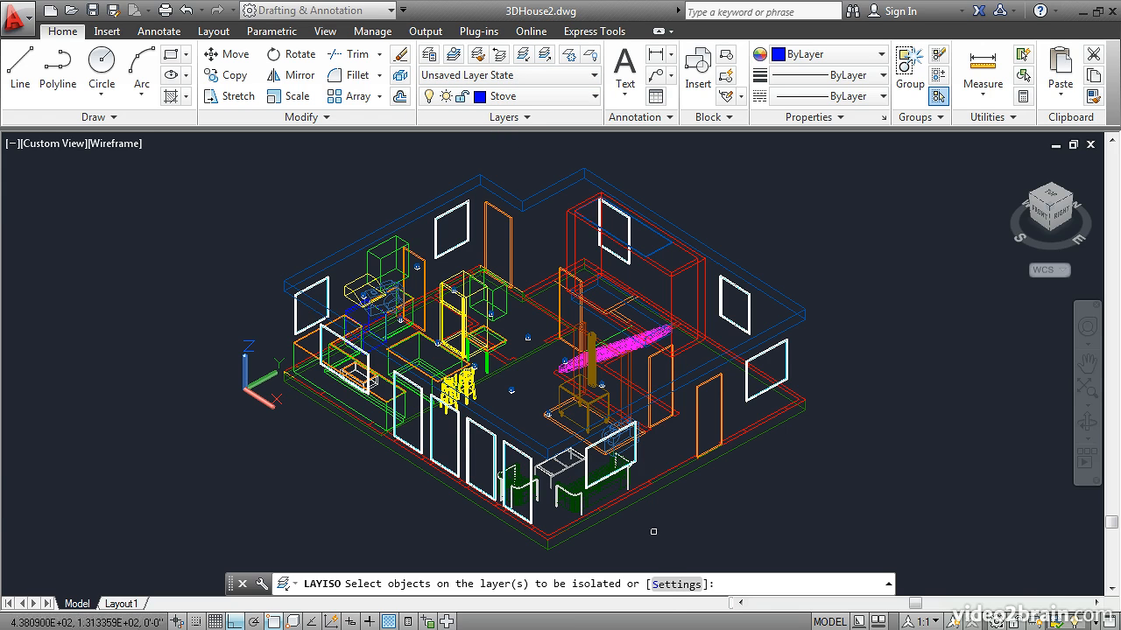
{"action": "left_click", "coordinate": [675, 585]}
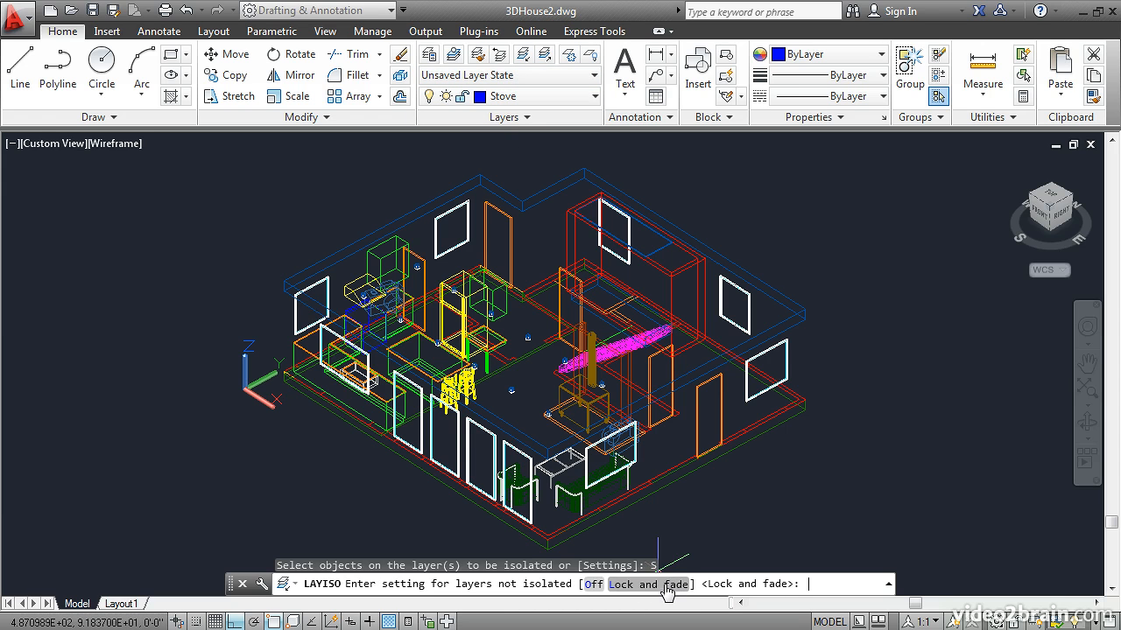
{"action": "left_click", "coordinate": [594, 584]}
{"action": "key", "text": "Return"}
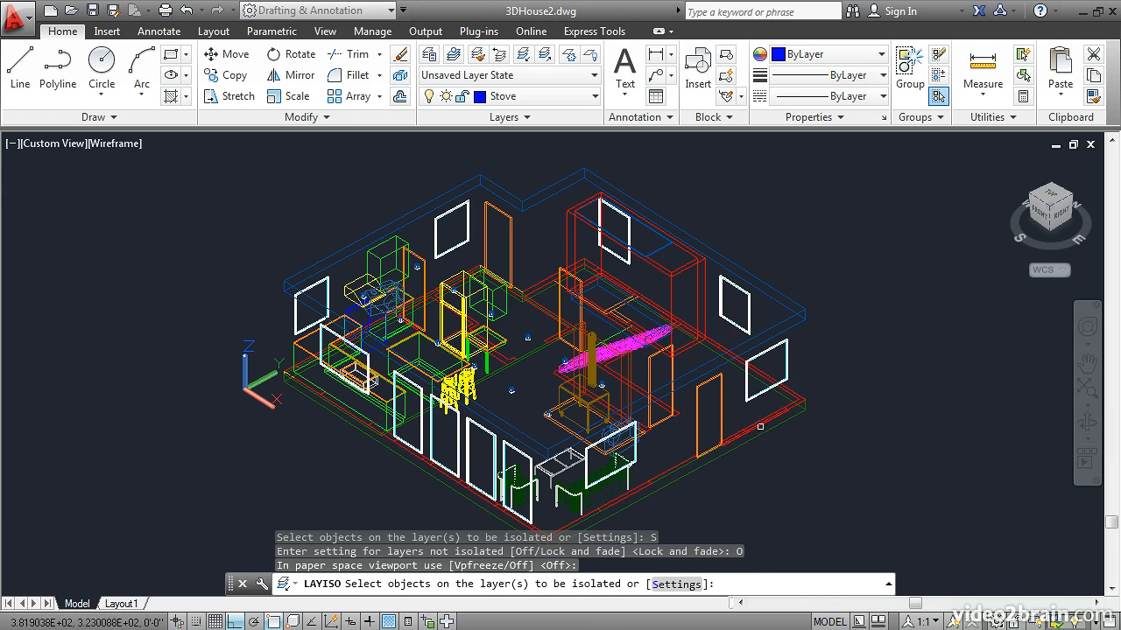
{"action": "left_click", "coordinate": [727, 441]}
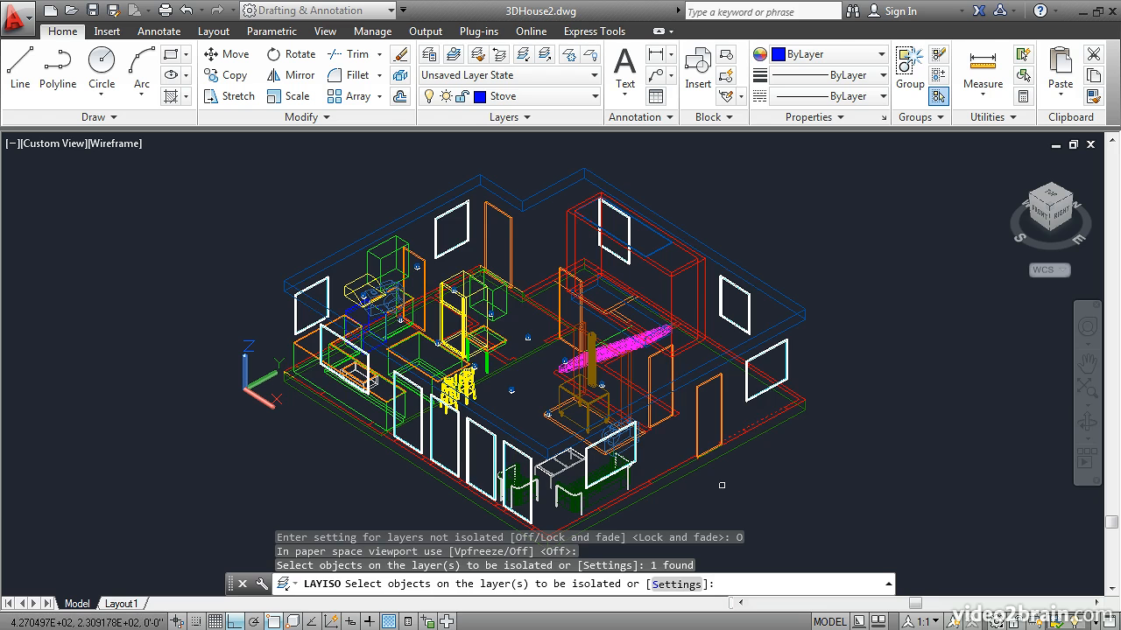
{"action": "key", "text": "Return"}
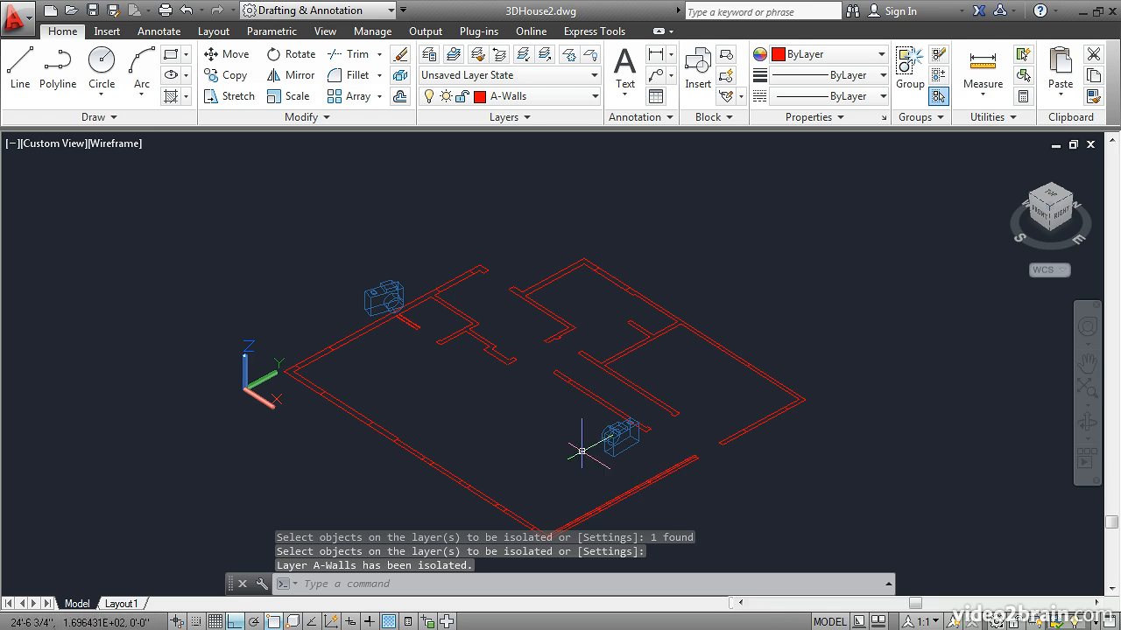
Switch from the custom 3D view to the Top view of the wall plan.
{"action": "middle_click_drag", "start_coordinate": [501, 428], "coordinate": [508, 382]}
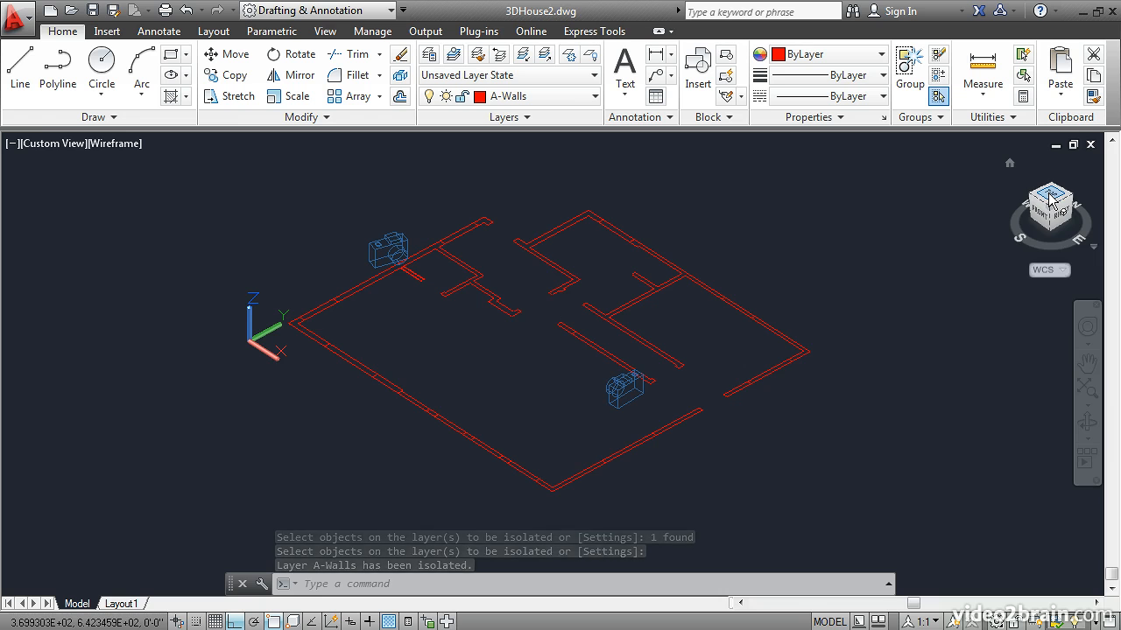
{"action": "left_click", "coordinate": [1050, 199]}
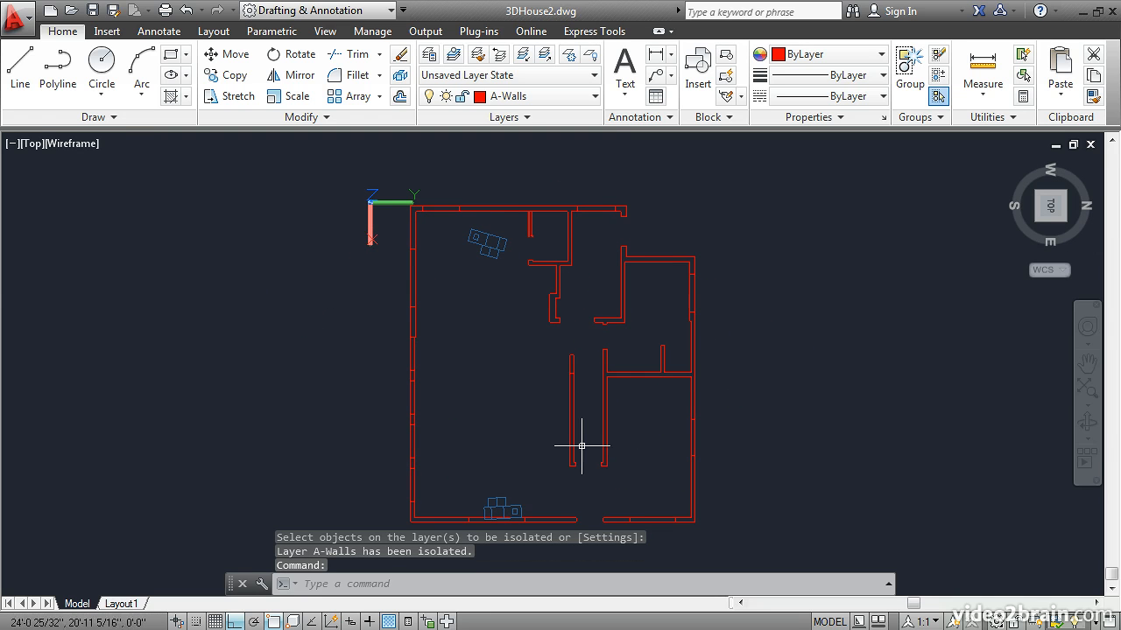
{"action": "middle_click_drag", "start_coordinate": [583, 442], "coordinate": [583, 400]}
{"action": "scroll", "coordinate": [660, 476], "scroll_direction": "up", "scroll_amount": 3}
{"action": "scroll", "coordinate": [677, 475], "scroll_direction": "up", "scroll_amount": 3}
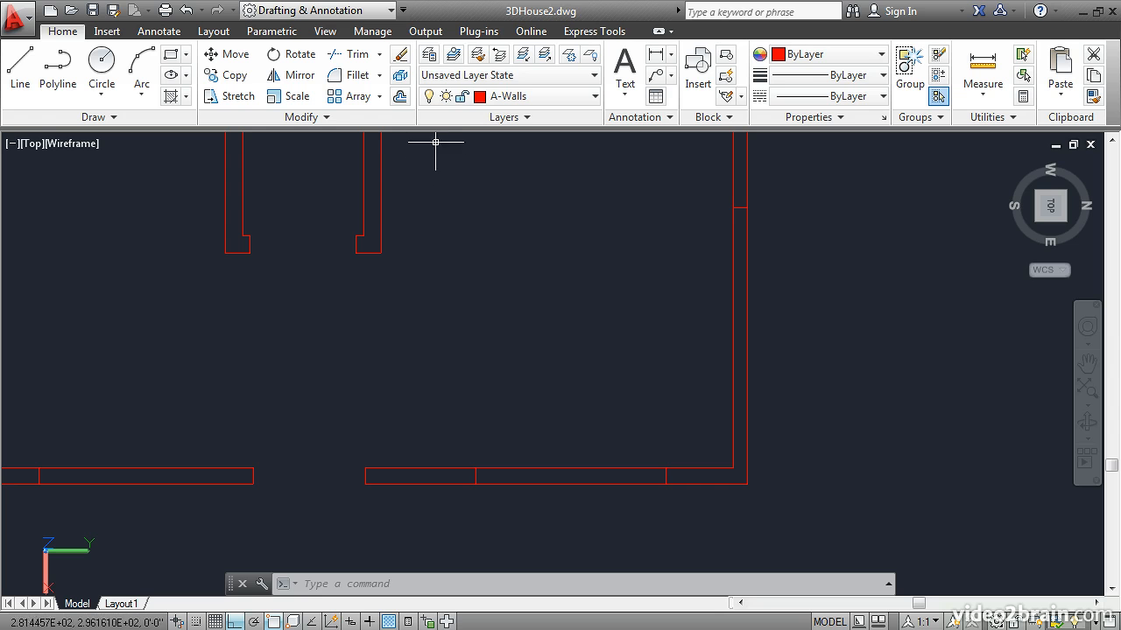
Create a new layer named 3D-Walls and make it the current layer.
{"action": "left_click", "coordinate": [428, 55]}
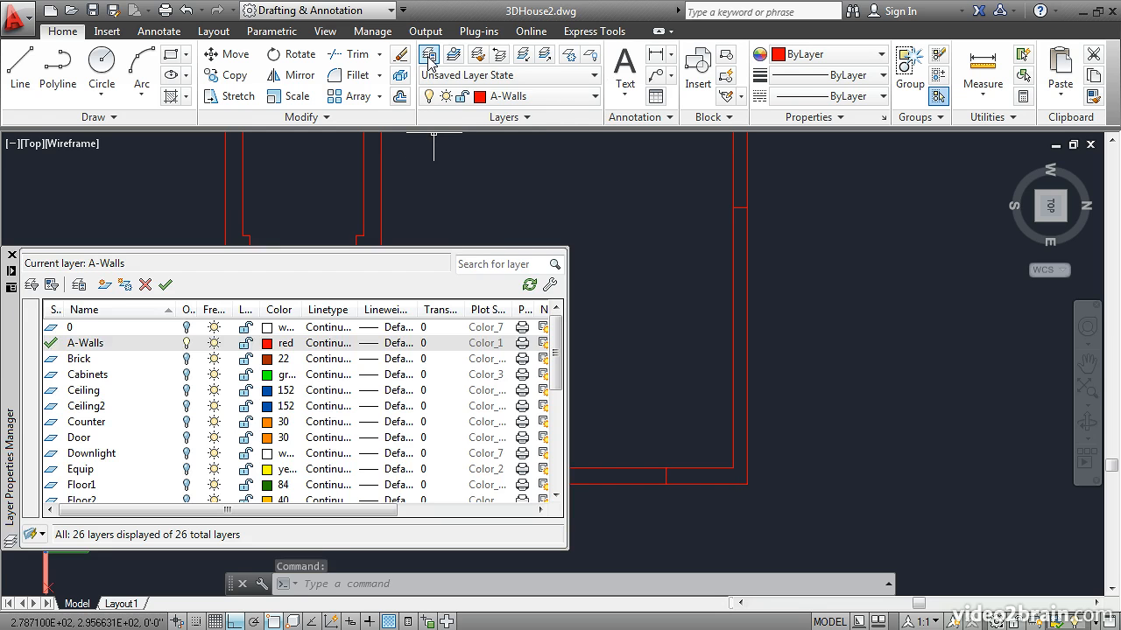
{"action": "left_click", "coordinate": [103, 285]}
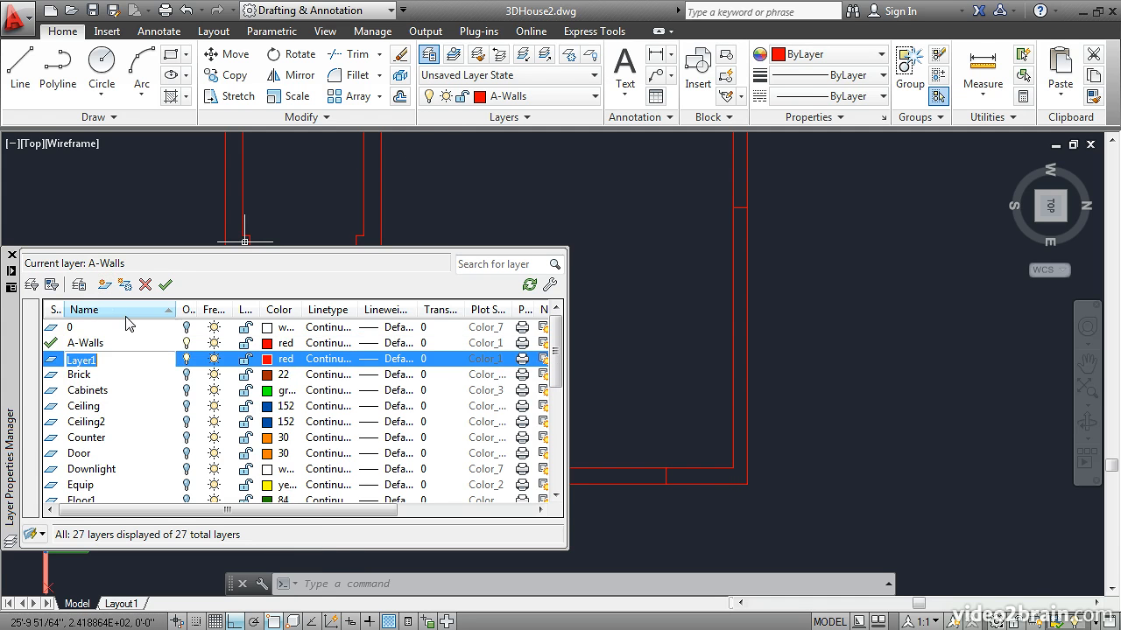
{"action": "type", "text": "3D-Walls"}
{"action": "key", "text": "Return"}
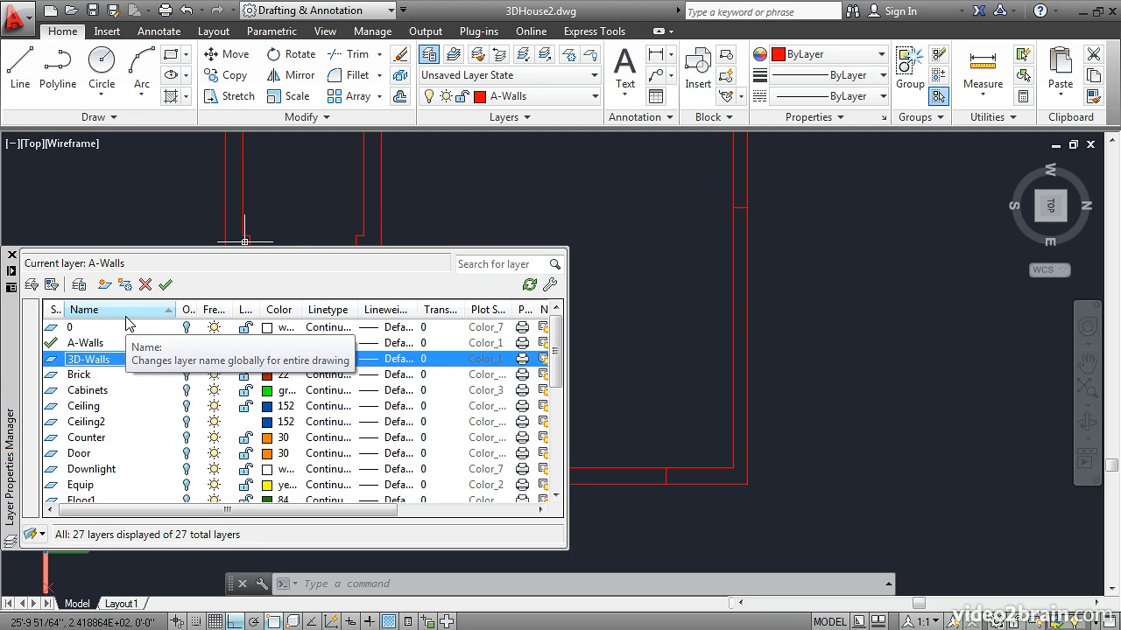
{"action": "double_click", "coordinate": [50, 360]}
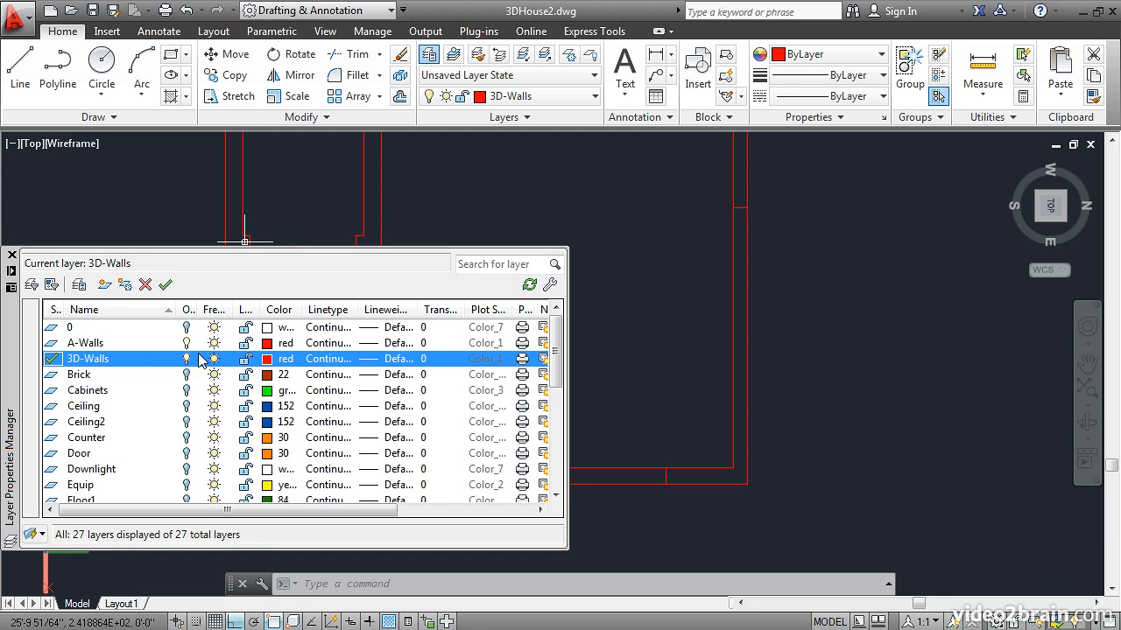
Set the color of the 3D-Walls layer to yellow.
{"action": "left_click", "coordinate": [267, 360]}
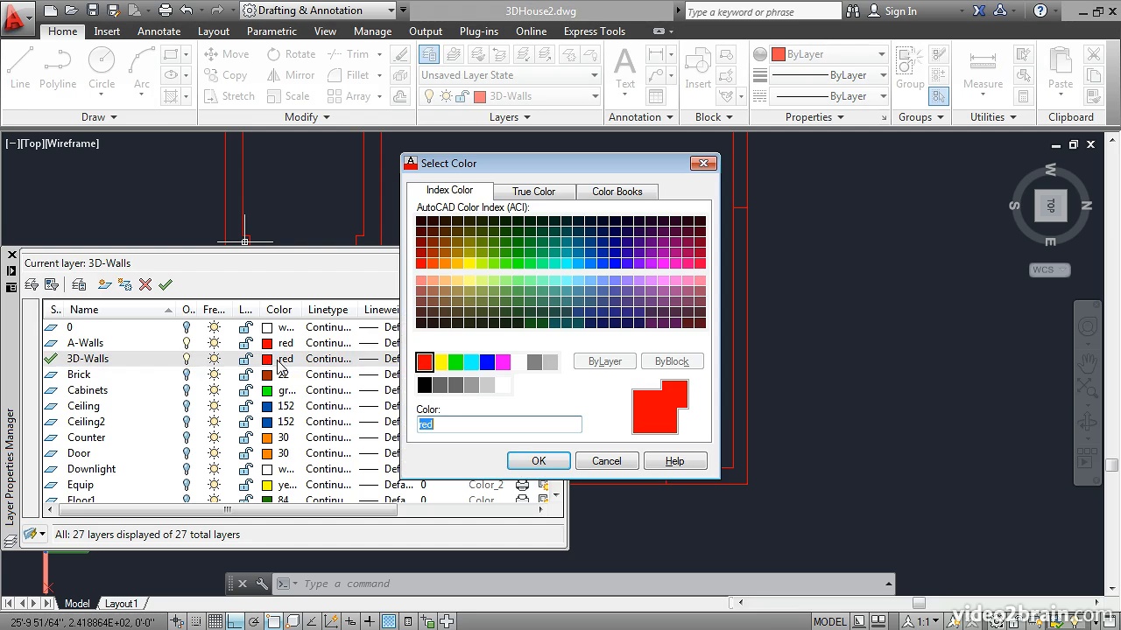
{"action": "left_click", "coordinate": [439, 363]}
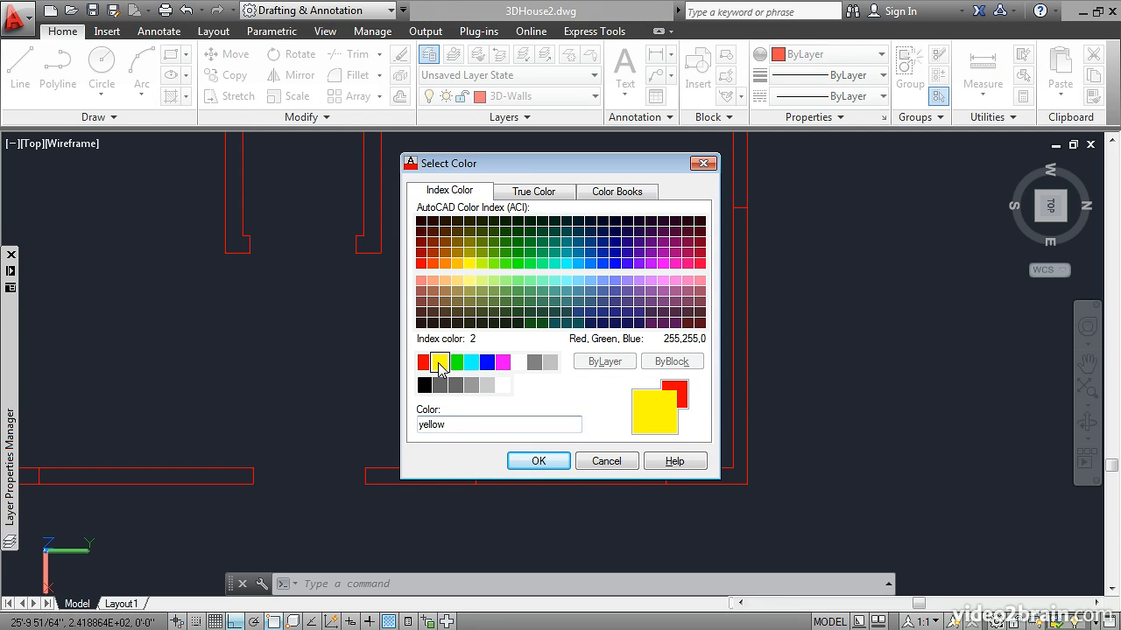
{"action": "left_click", "coordinate": [534, 461]}
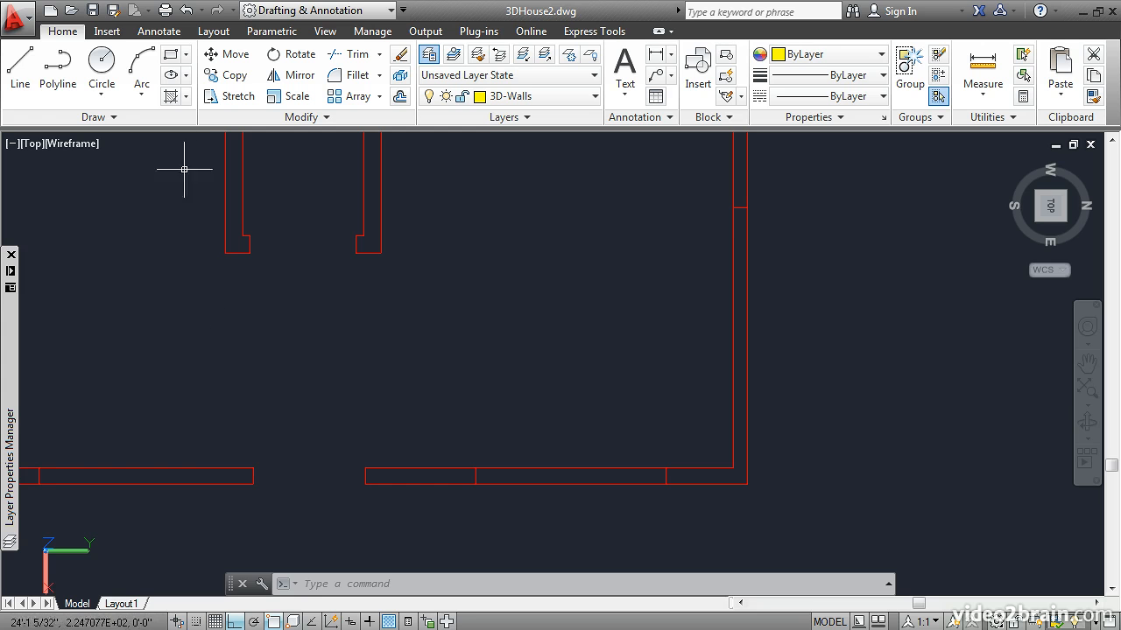
Start a polyline Boundary and pick inside the three wall segments from the door opening around the plan's lower-right corner.
{"action": "left_click", "coordinate": [185, 99]}
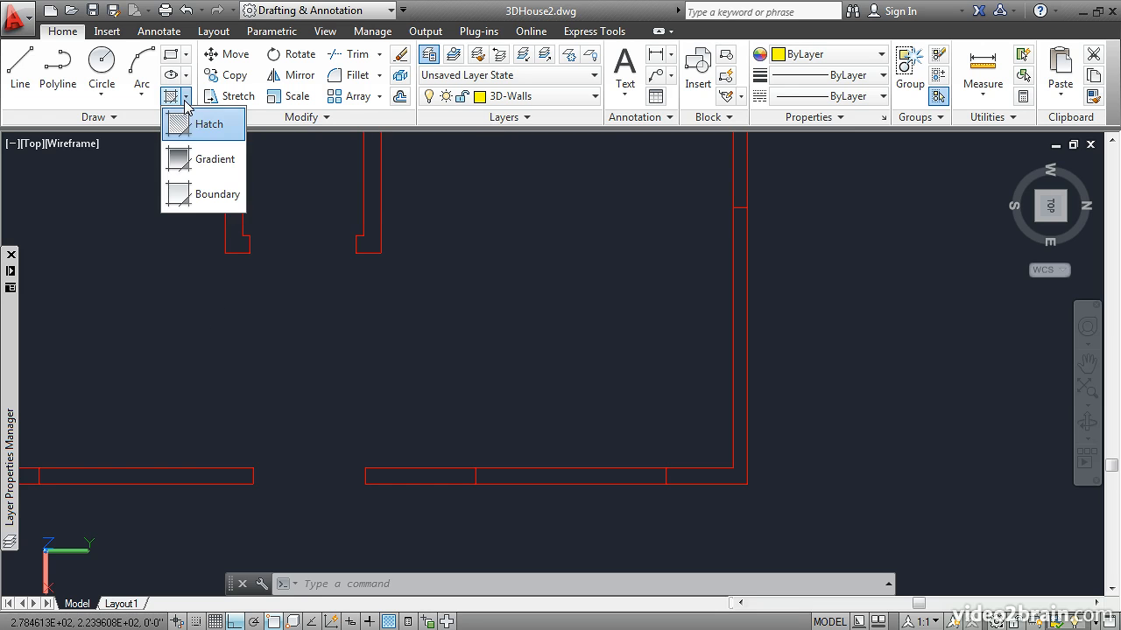
{"action": "left_click", "coordinate": [194, 194]}
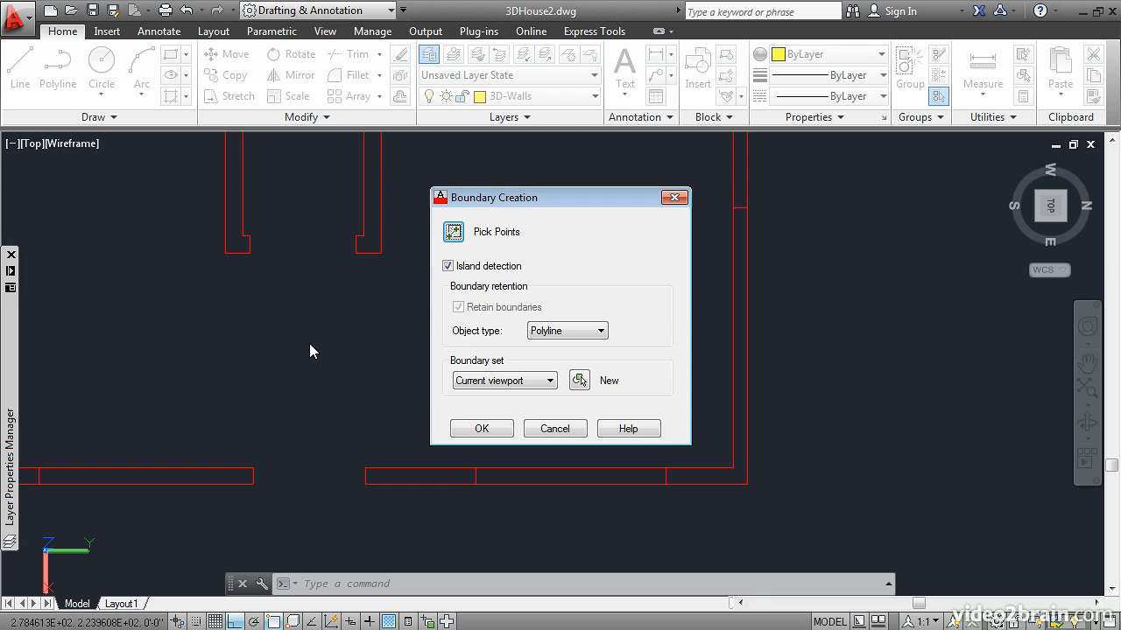
{"action": "left_click", "coordinate": [453, 235]}
{"action": "left_click", "coordinate": [413, 475]}
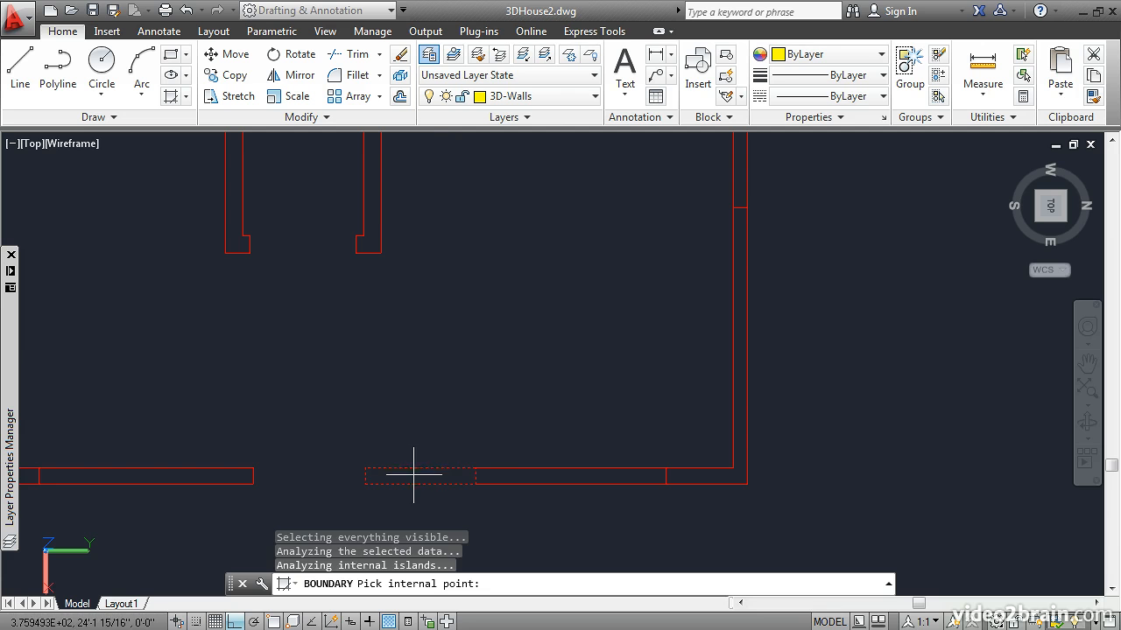
{"action": "left_click", "coordinate": [554, 476]}
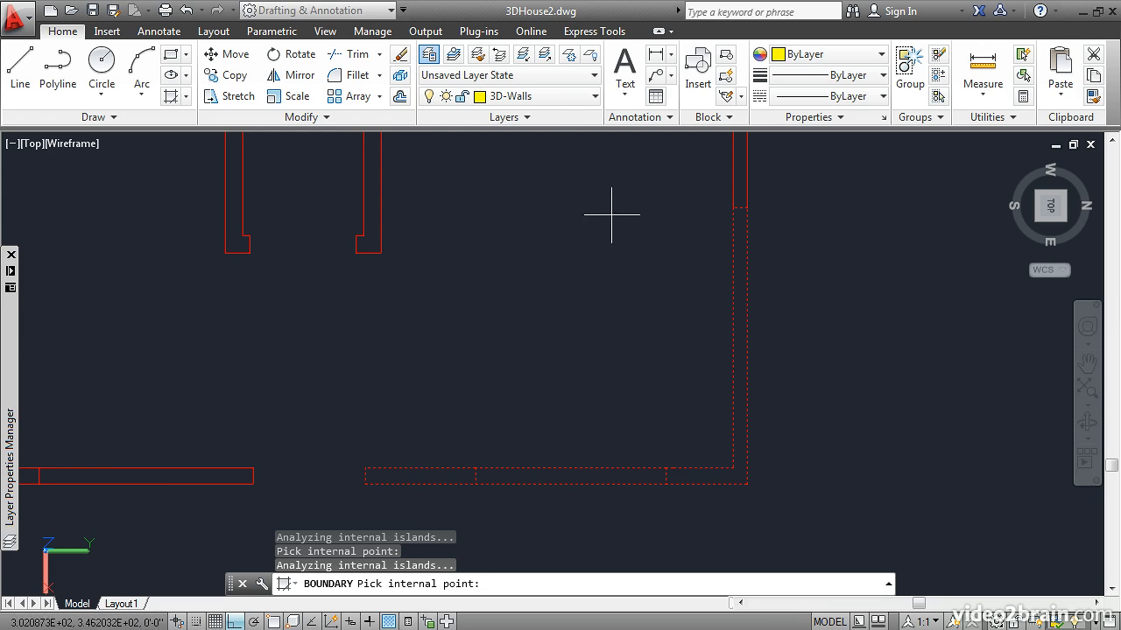
Try to pick the next segment up the right exterior wall as well, and finish creating the boundary polylines.
{"action": "scroll", "coordinate": [603, 192], "scroll_direction": "down", "scroll_amount": 2}
{"action": "middle_click_drag", "start_coordinate": [603, 192], "coordinate": [584, 391]}
{"action": "scroll", "coordinate": [593, 430], "scroll_direction": "up", "scroll_amount": 4}
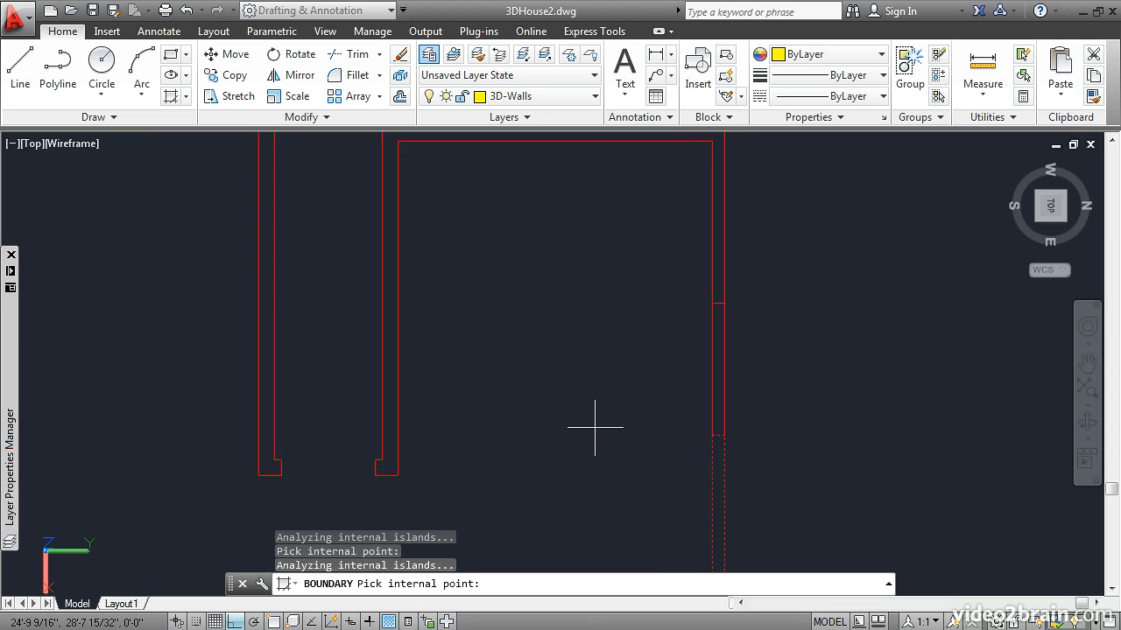
{"action": "middle_click_drag", "start_coordinate": [636, 333], "coordinate": [530, 359]}
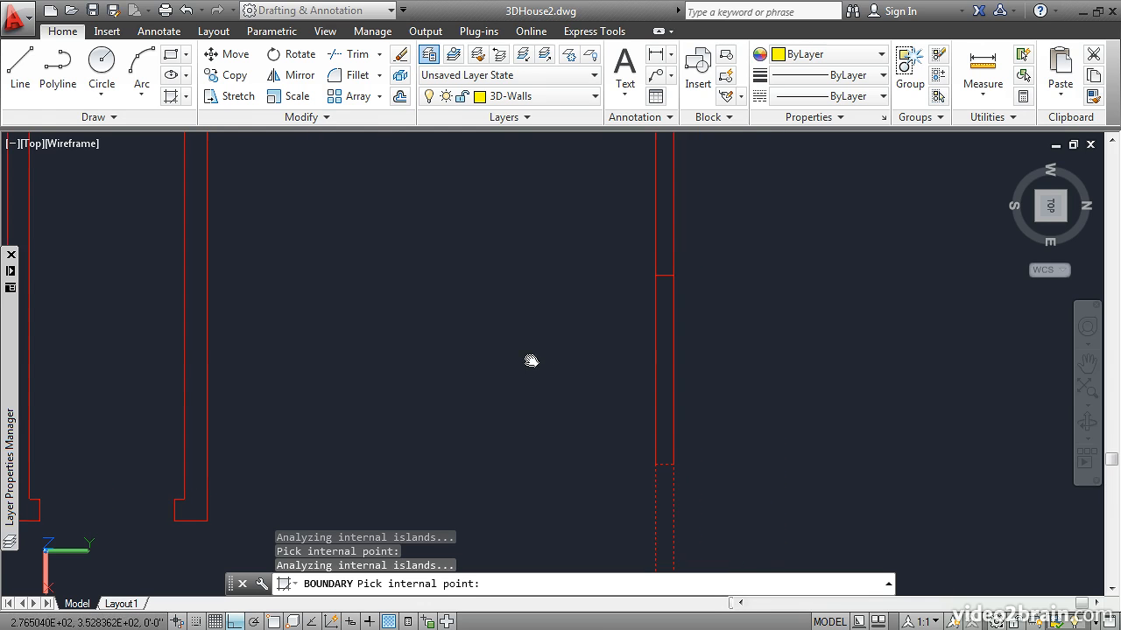
{"action": "left_click", "coordinate": [661, 342]}
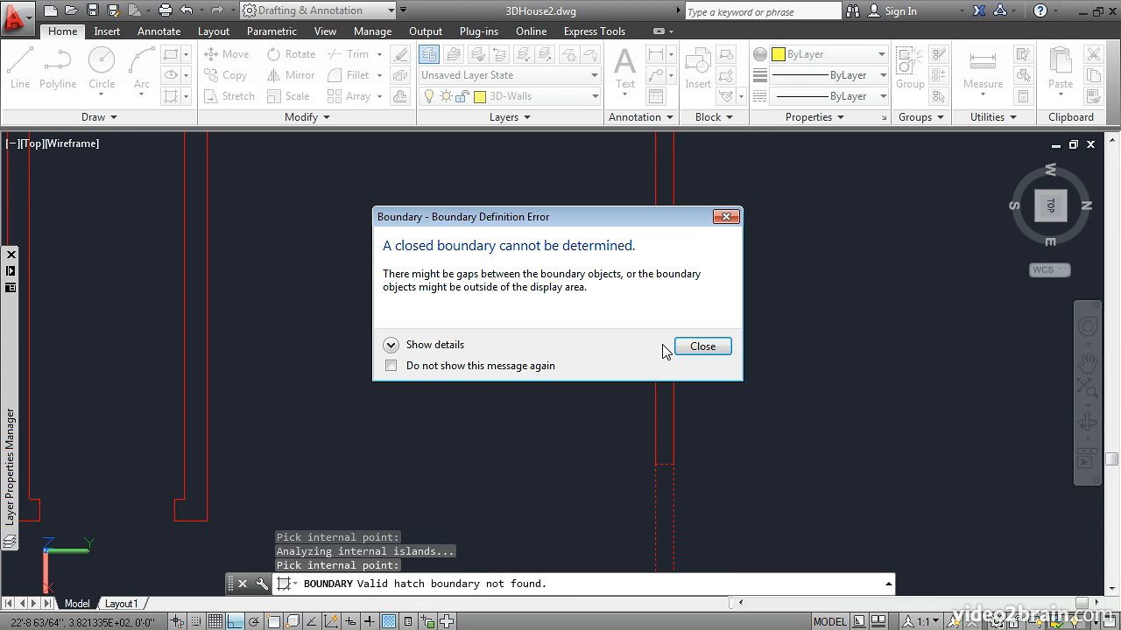
{"action": "left_click", "coordinate": [701, 346]}
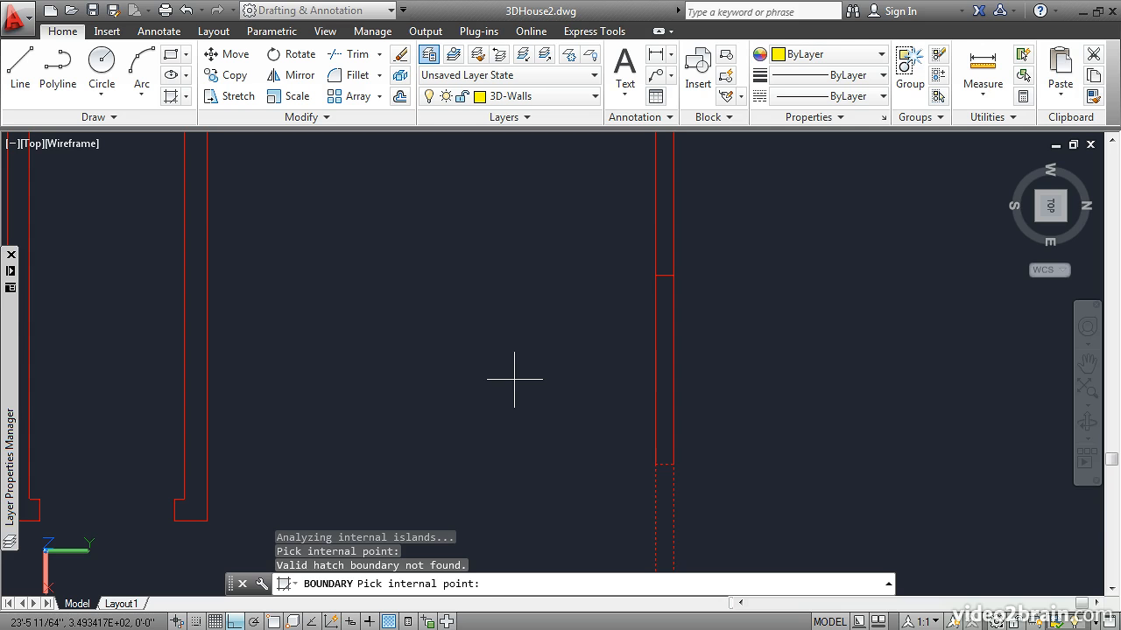
{"action": "key", "text": "Return"}
Create a boundary polyline inside the right exterior wall segment directly above the corner segment.
{"action": "key", "text": "Return"}
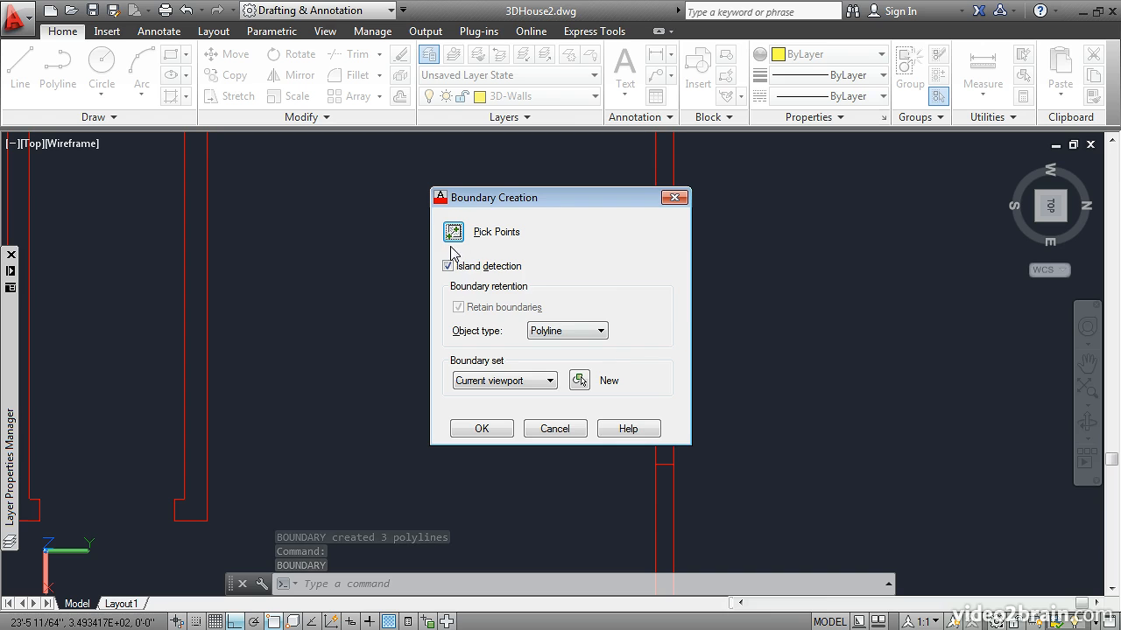
{"action": "key", "text": "alt+p"}
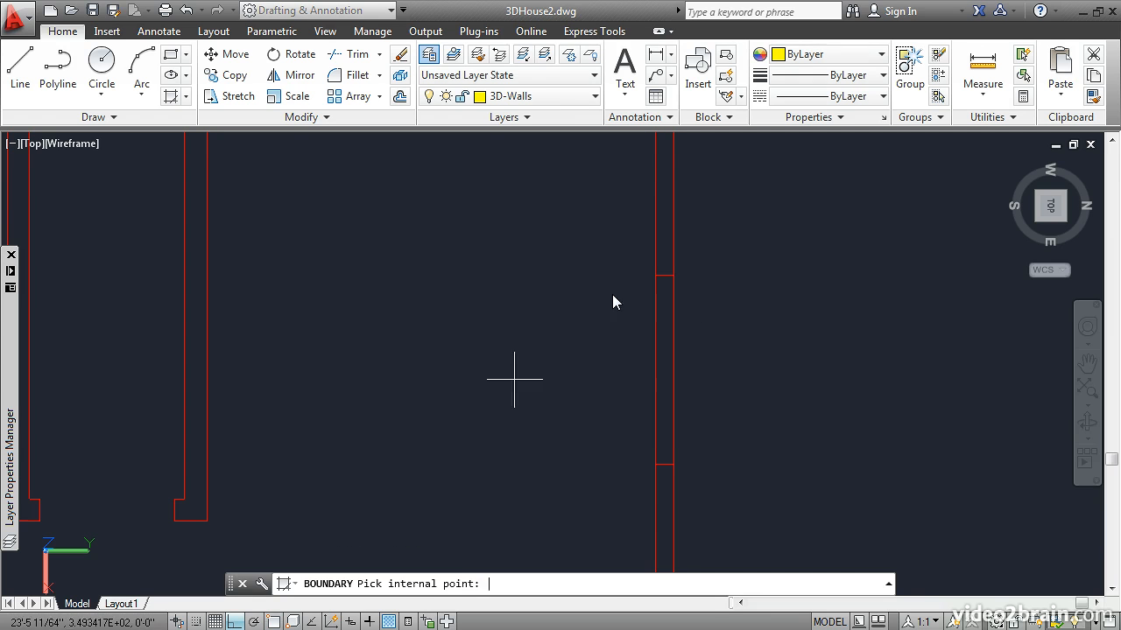
{"action": "left_click", "coordinate": [658, 332]}
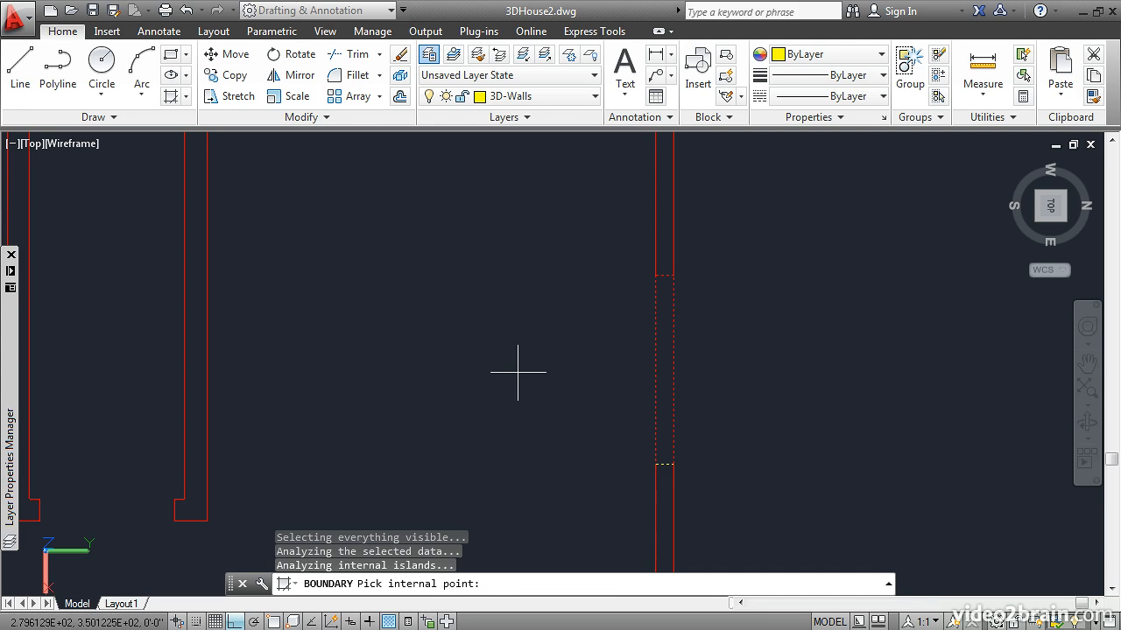
{"action": "key", "text": "Return"}
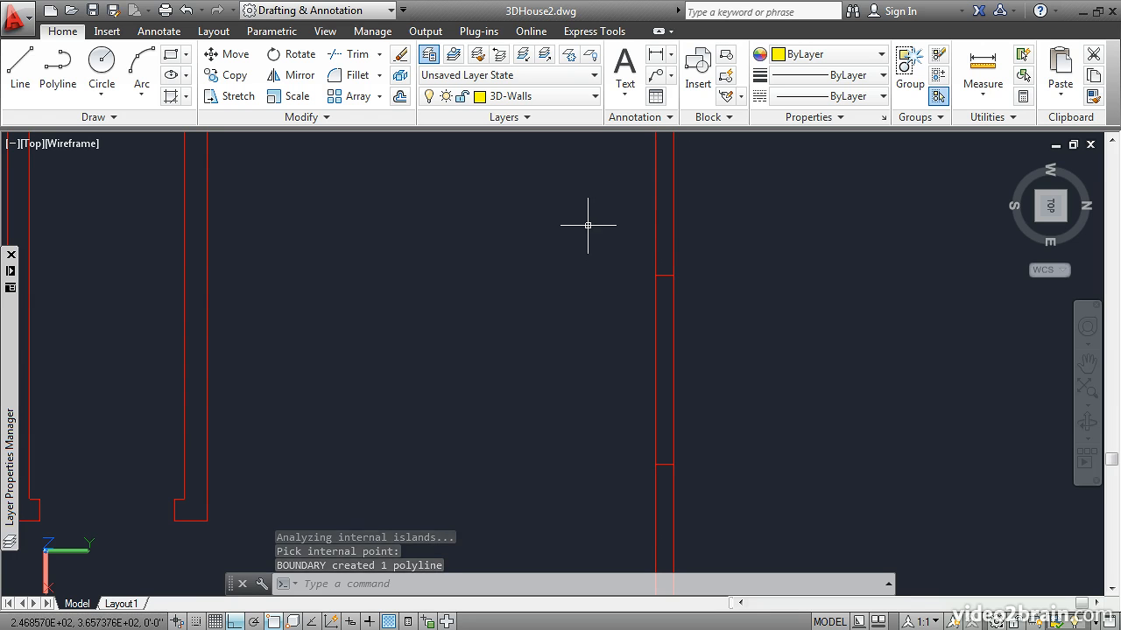
Create a boundary polyline inside the branching interior wall that connects to the right exterior wall.
{"action": "middle_click_drag", "start_coordinate": [564, 198], "coordinate": [581, 400]}
{"action": "scroll", "coordinate": [583, 389], "scroll_direction": "down", "scroll_amount": 3}
{"action": "mouse_move", "coordinate": [557, 358]}
{"action": "middle_mouse_down"}
{"action": "mouse_move", "coordinate": [552, 317]}
{"action": "mouse_move", "coordinate": [548, 344]}
{"action": "middle_mouse_up"}
{"action": "scroll", "coordinate": [552, 315], "scroll_direction": "down", "scroll_amount": 1}
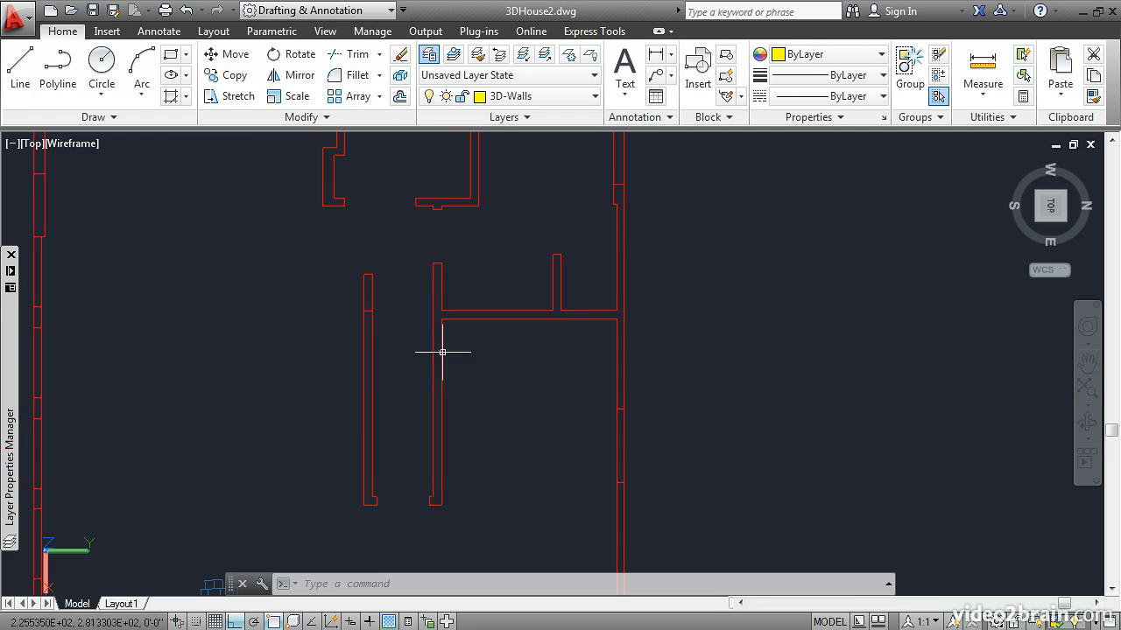
{"action": "key", "text": "Return"}
{"action": "key", "text": "Return"}
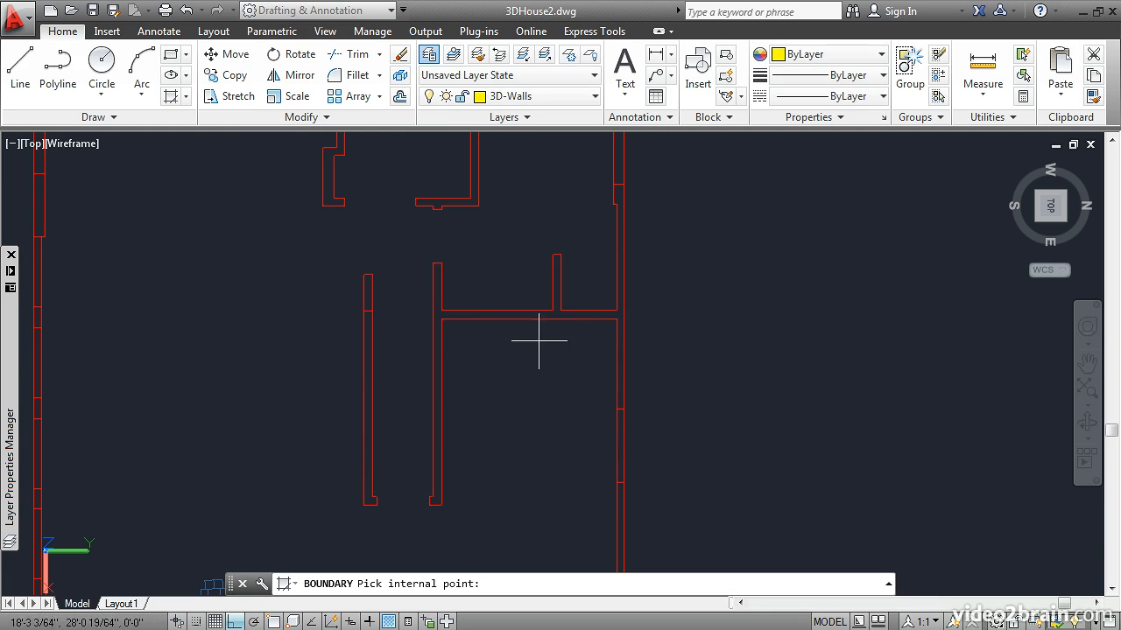
{"action": "left_click", "coordinate": [529, 315]}
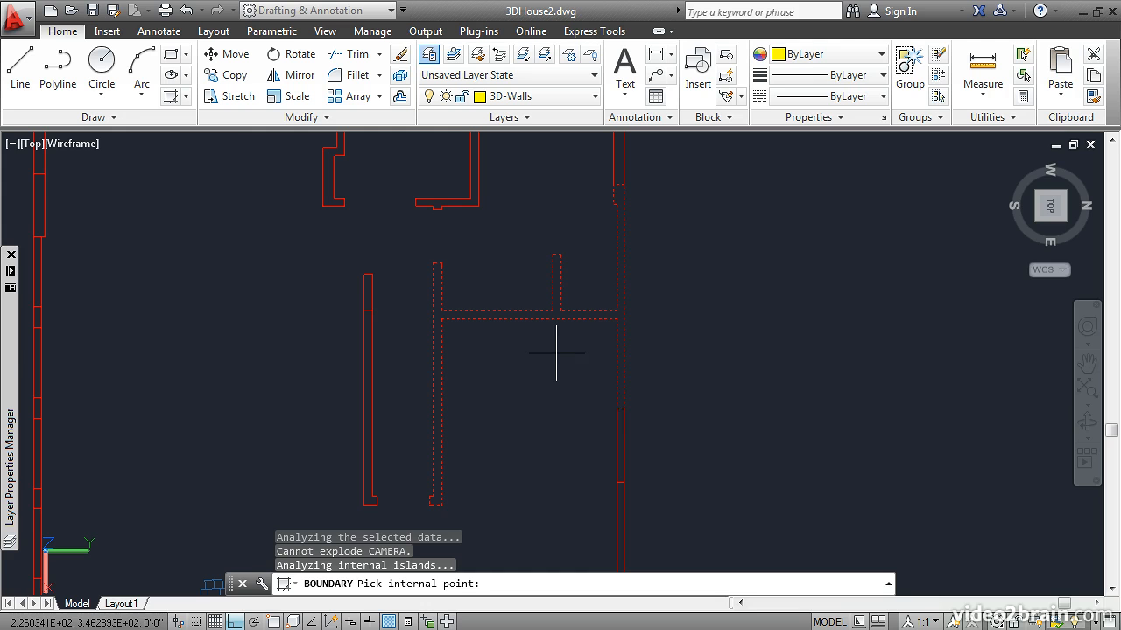
{"action": "key", "text": "Return"}
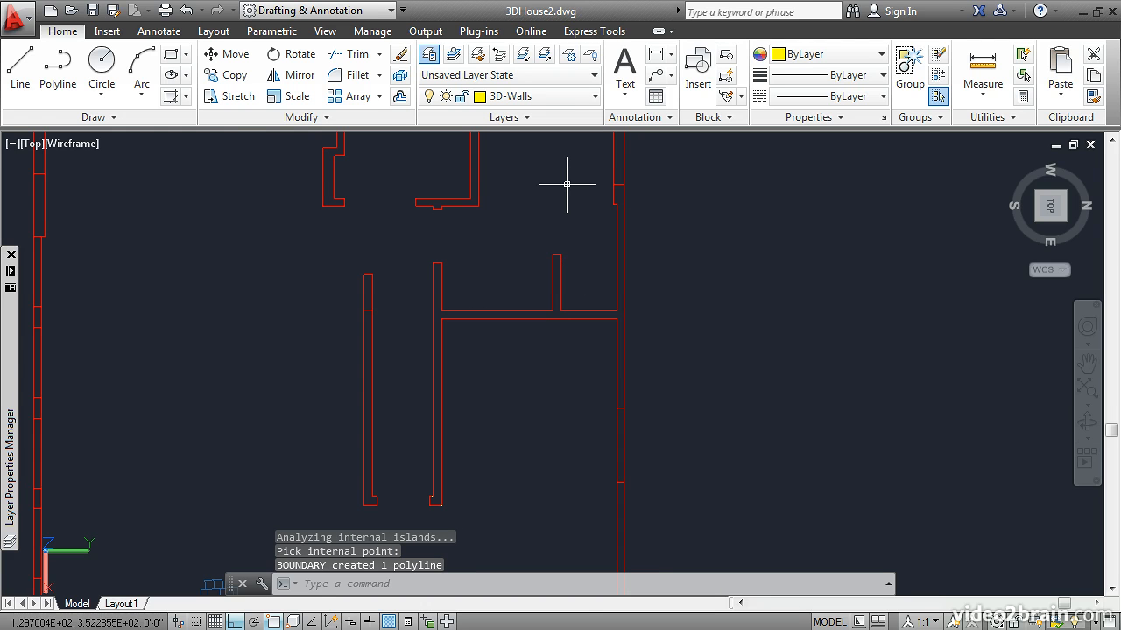
Create boundary polylines in the upper-right room's window segment and corner wall, and in the top wall segments beside the entrance opening.
{"action": "middle_click_drag", "start_coordinate": [565, 188], "coordinate": [592, 365]}
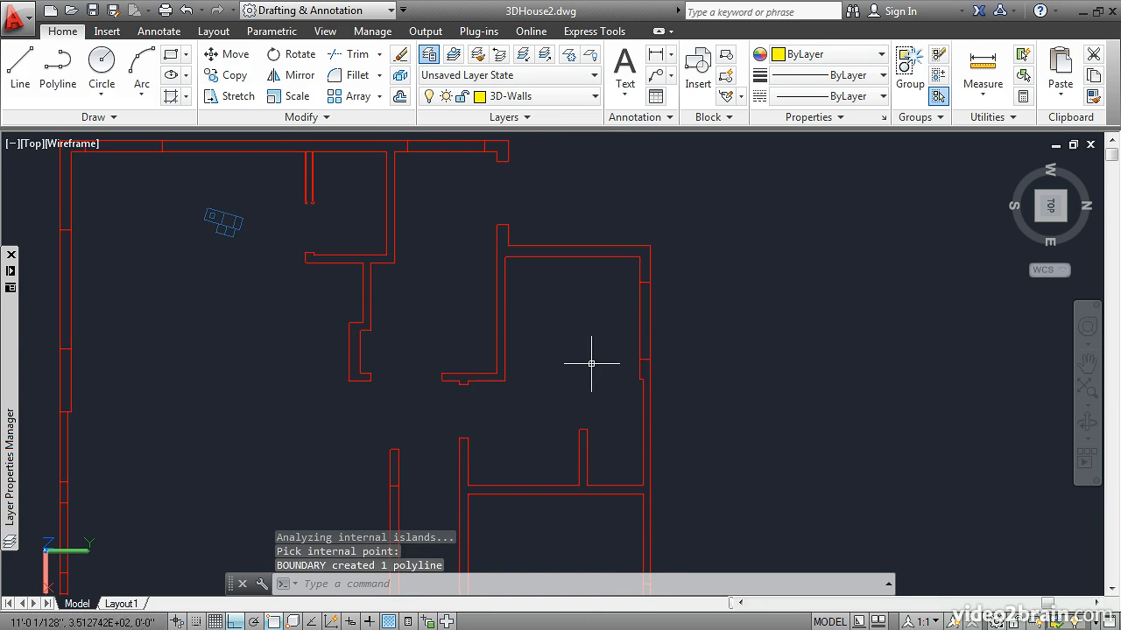
{"action": "key", "text": "Return"}
{"action": "left_click", "coordinate": [422, 226]}
{"action": "left_click", "coordinate": [643, 320]}
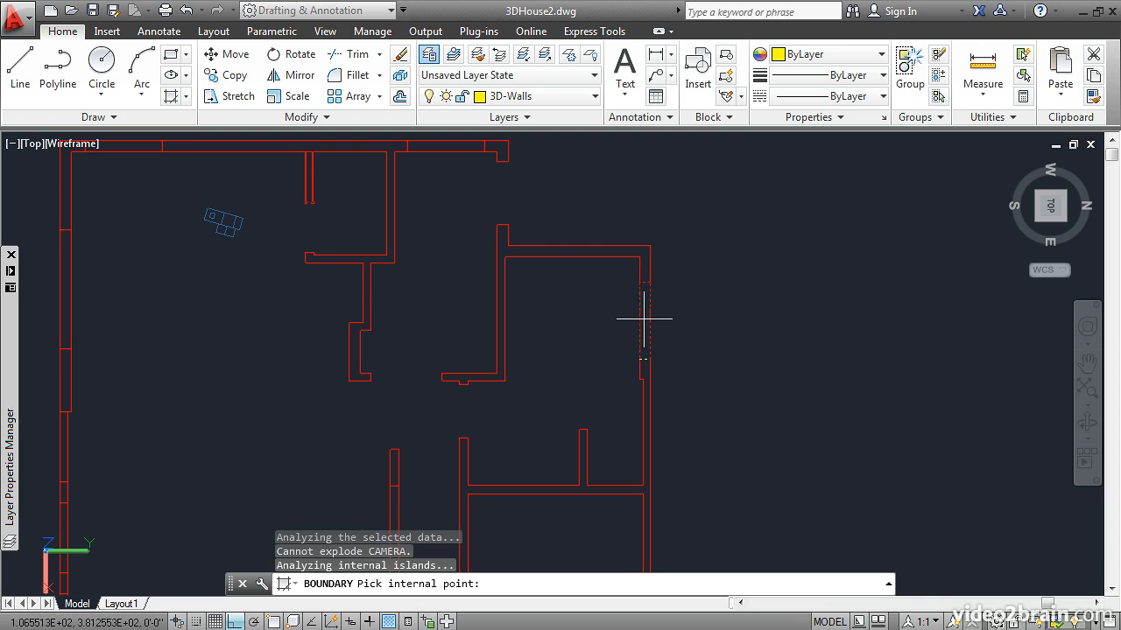
{"action": "left_click", "coordinate": [607, 253]}
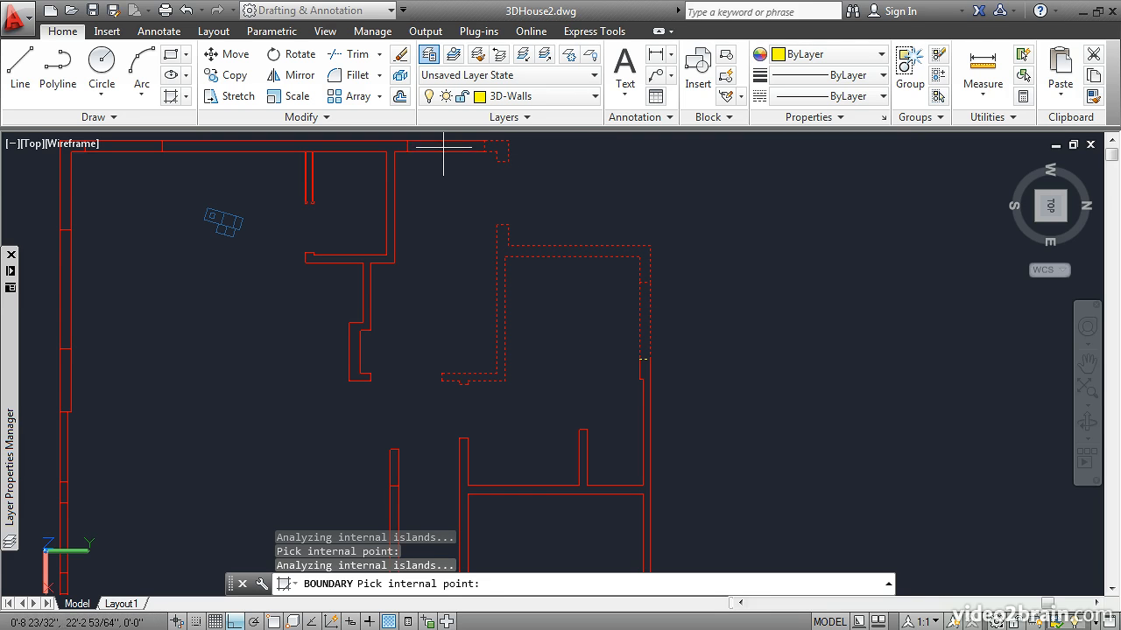
{"action": "key", "text": "Return"}
Finish the boundaries already picked, and create a boundary polyline inside the long top wall segment with its branching interior walls.
{"action": "middle_click_drag", "start_coordinate": [362, 187], "coordinate": [562, 243]}
{"action": "scroll", "coordinate": [536, 242], "scroll_direction": "up", "scroll_amount": 2}
{"action": "key", "text": "Return"}
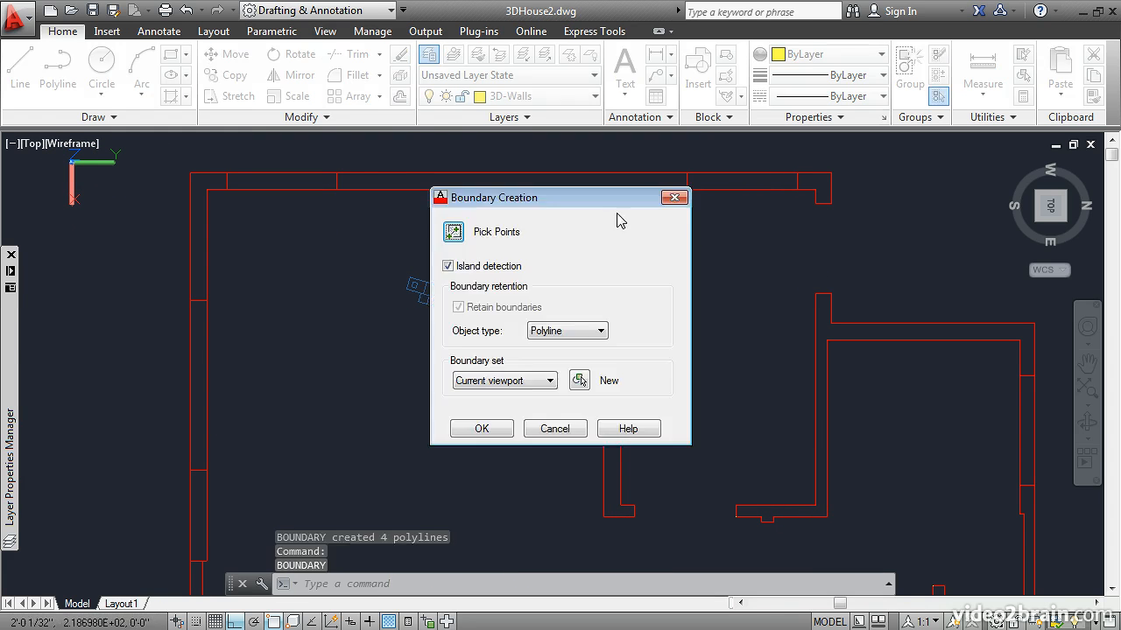
{"action": "left_click", "coordinate": [445, 210]}
{"action": "left_click", "coordinate": [602, 183]}
{"action": "key", "text": "Return"}
Create boundary polylines in the top wall's left window segment, the upper-left corner wall and the adjoining window segment below it.
{"action": "key", "text": "Return"}
{"action": "left_click", "coordinate": [263, 180]}
{"action": "left_click", "coordinate": [197, 186]}
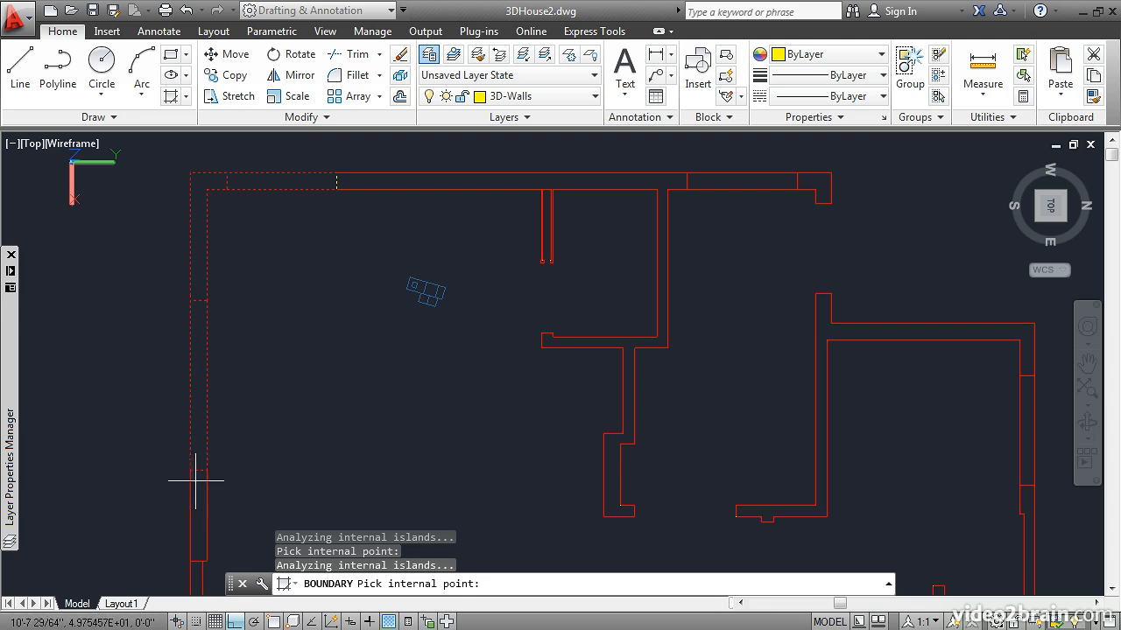
{"action": "key", "text": "Return"}
Create boundary polylines in the next wall and opening segments down the left exterior wall, and in the freestanding interior wall.
{"action": "mouse_move", "coordinate": [282, 462]}
{"action": "middle_mouse_down"}
{"action": "mouse_move", "coordinate": [350, 218]}
{"action": "mouse_move", "coordinate": [347, 162]}
{"action": "middle_mouse_up"}
{"action": "middle_click_drag", "start_coordinate": [352, 319], "coordinate": [301, 218]}
{"action": "key", "text": "Return"}
{"action": "left_click", "coordinate": [212, 275]}
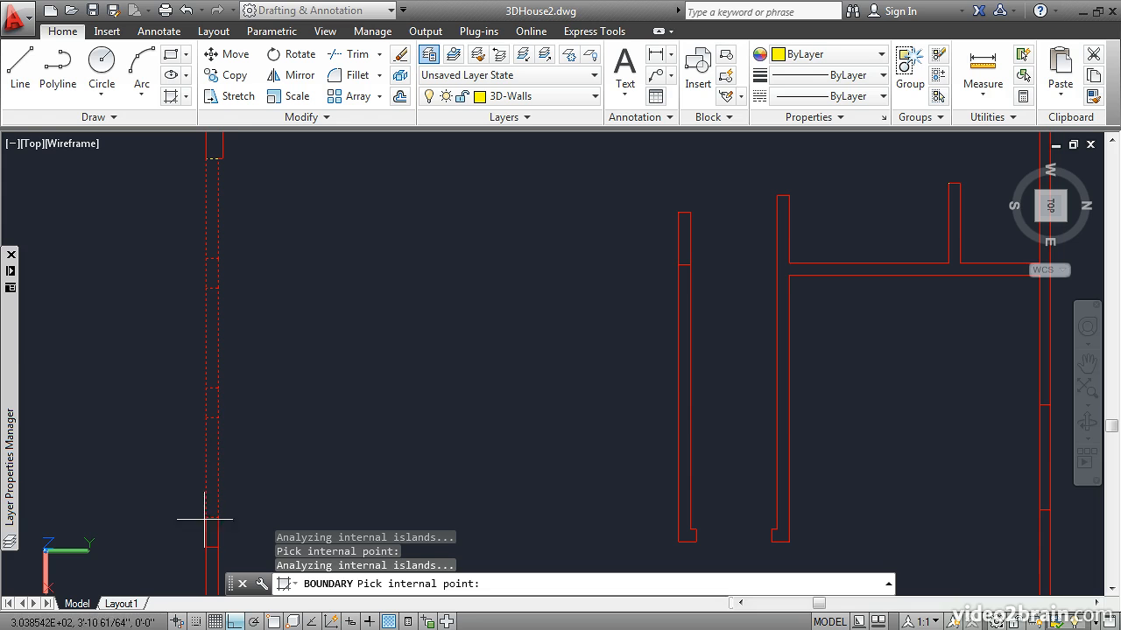
{"action": "left_click", "coordinate": [682, 296]}
{"action": "middle_click_drag", "start_coordinate": [353, 443], "coordinate": [325, 187]}
{"action": "scroll", "coordinate": [325, 187], "scroll_direction": "down", "scroll_amount": 2}
{"action": "key", "text": "Return"}
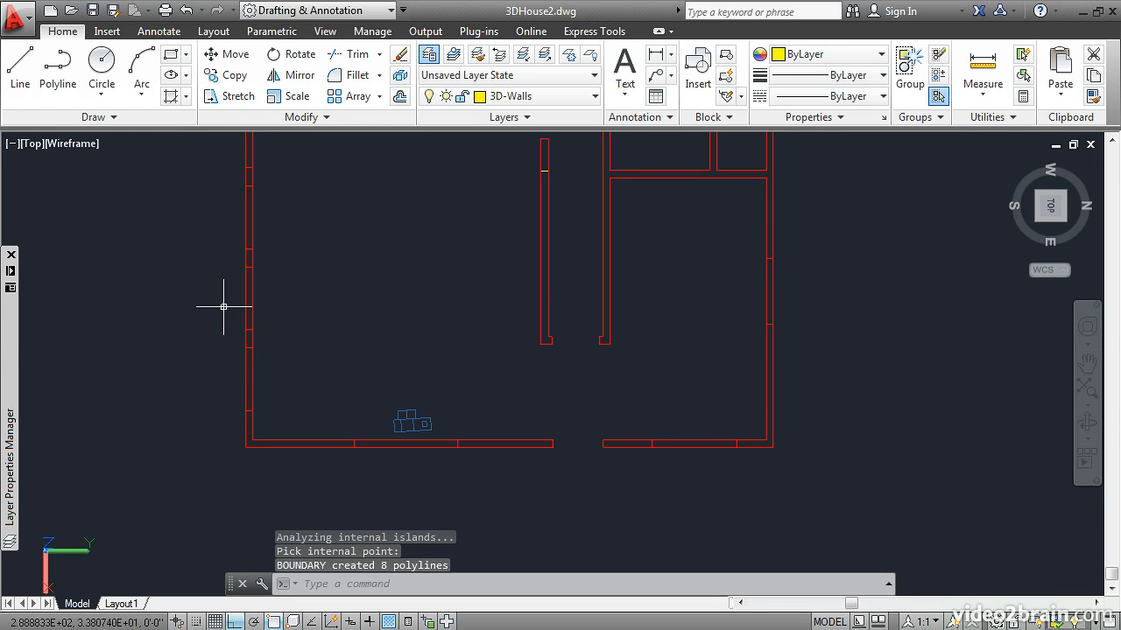
Create boundary polylines in the lowest left wall segments, the lower-left corner, and the bottom wall segments up to the entrance opening.
{"action": "key", "text": "Return"}
{"action": "left_click", "coordinate": [249, 436]}
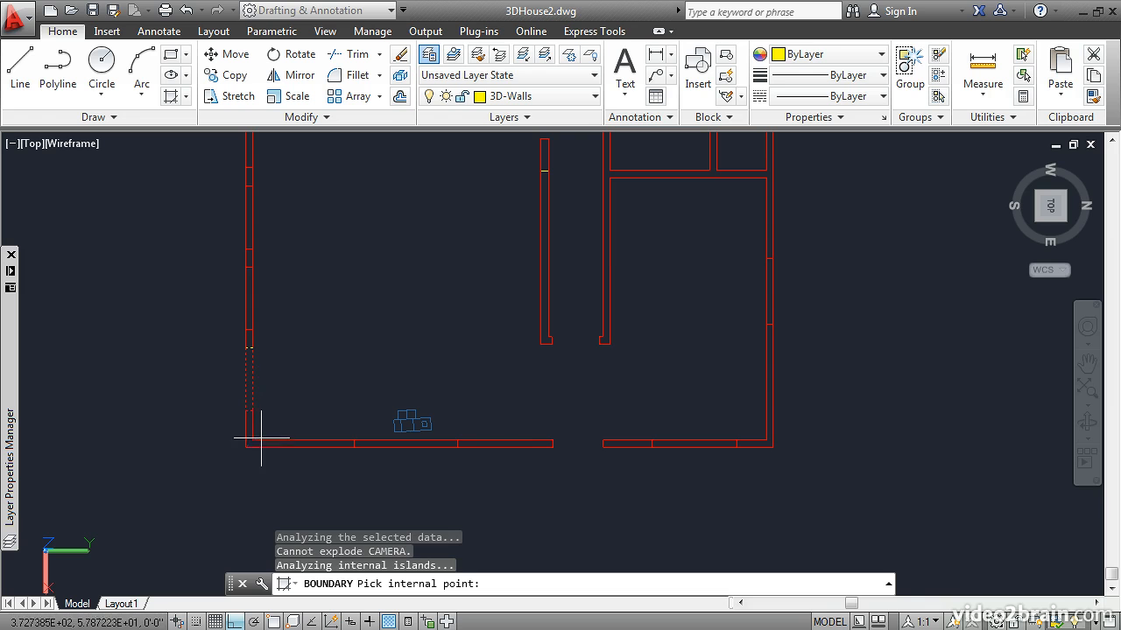
{"action": "left_click", "coordinate": [386, 444]}
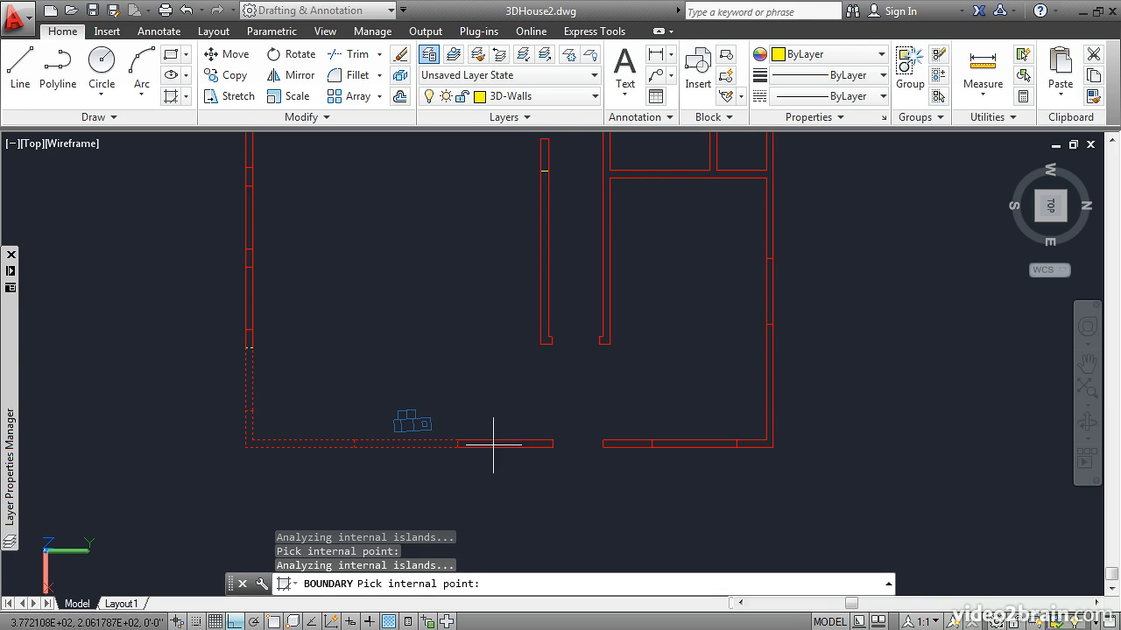
{"action": "key", "text": "Return"}
Turn off the A-Walls layer so that only the traced wall outlines are displayed.
{"action": "scroll", "coordinate": [400, 205], "scroll_direction": "down", "scroll_amount": 2}
{"action": "mouse_move", "coordinate": [400, 205]}
{"action": "middle_mouse_down"}
{"action": "mouse_move", "coordinate": [429, 194]}
{"action": "mouse_move", "coordinate": [457, 296]}
{"action": "mouse_move", "coordinate": [486, 338]}
{"action": "middle_mouse_up"}
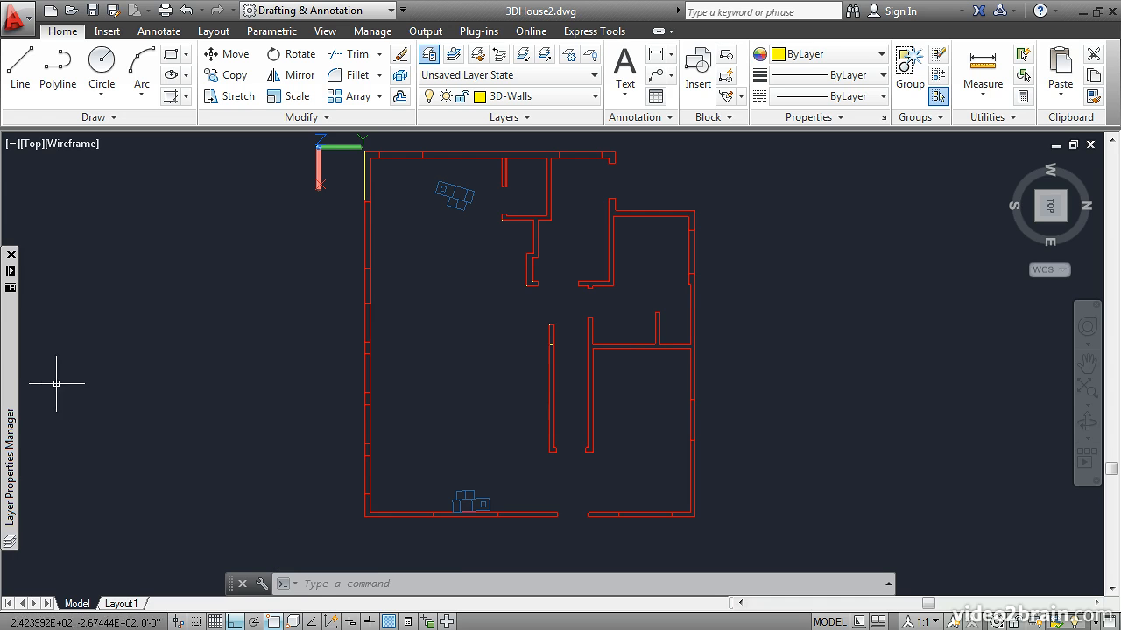
{"action": "mouse_move", "coordinate": [14, 366]}
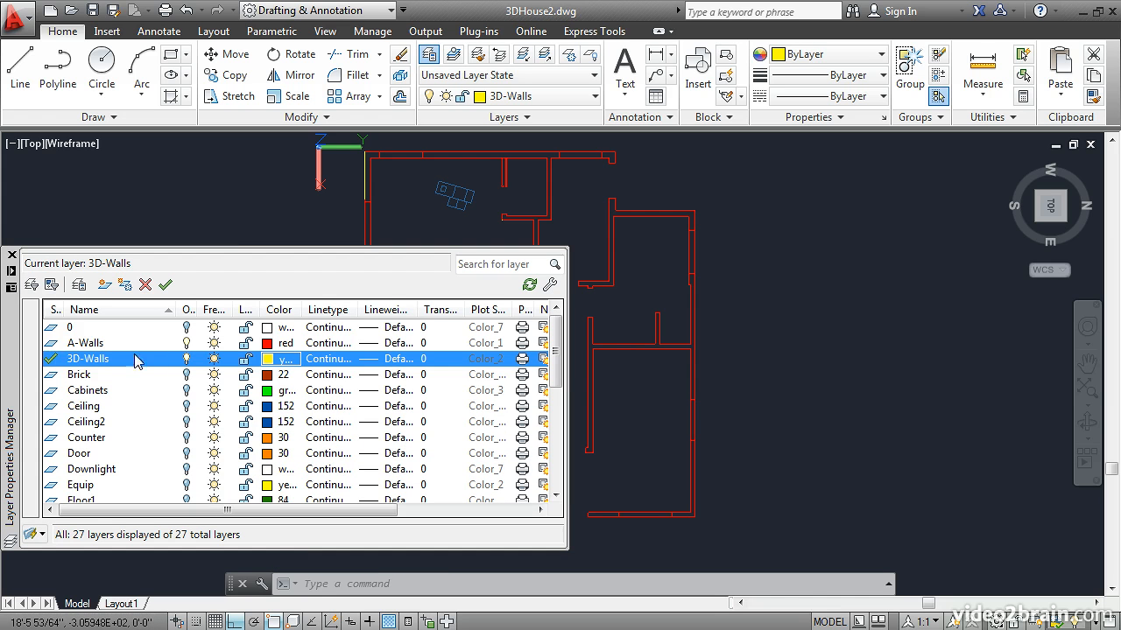
{"action": "left_click", "coordinate": [185, 344]}
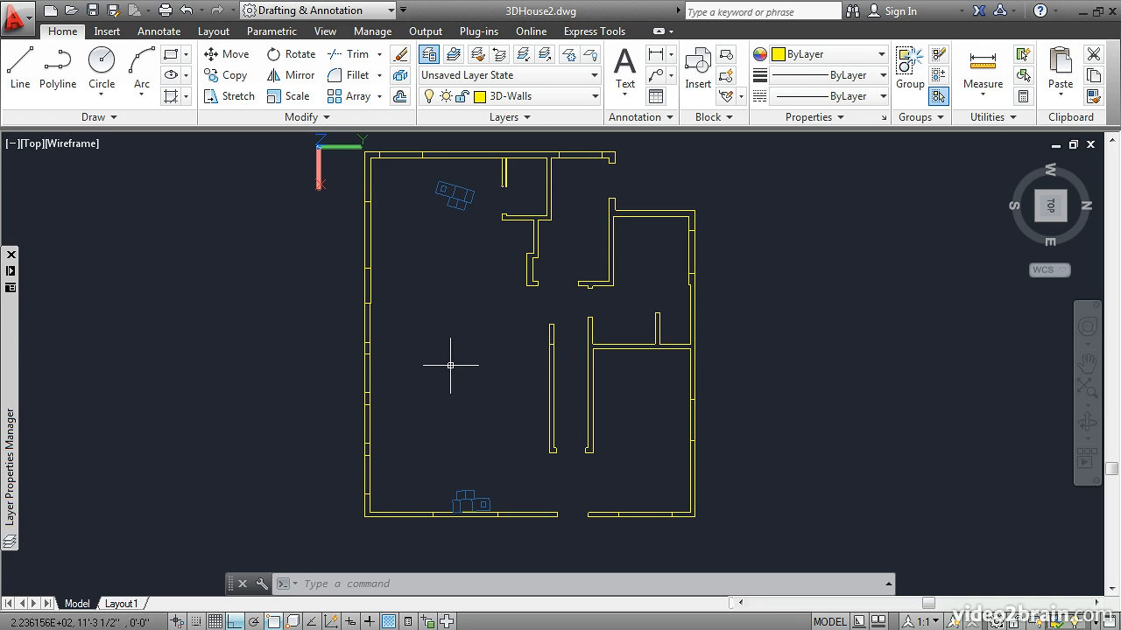
Orbit the plan into an angled 3D view and turn on the Window-Frame layer.
{"action": "middle_click_drag", "start_coordinate": [457, 408], "coordinate": [498, 310], "text": "shift"}
{"action": "scroll", "coordinate": [498, 347], "scroll_direction": "up", "scroll_amount": 3}
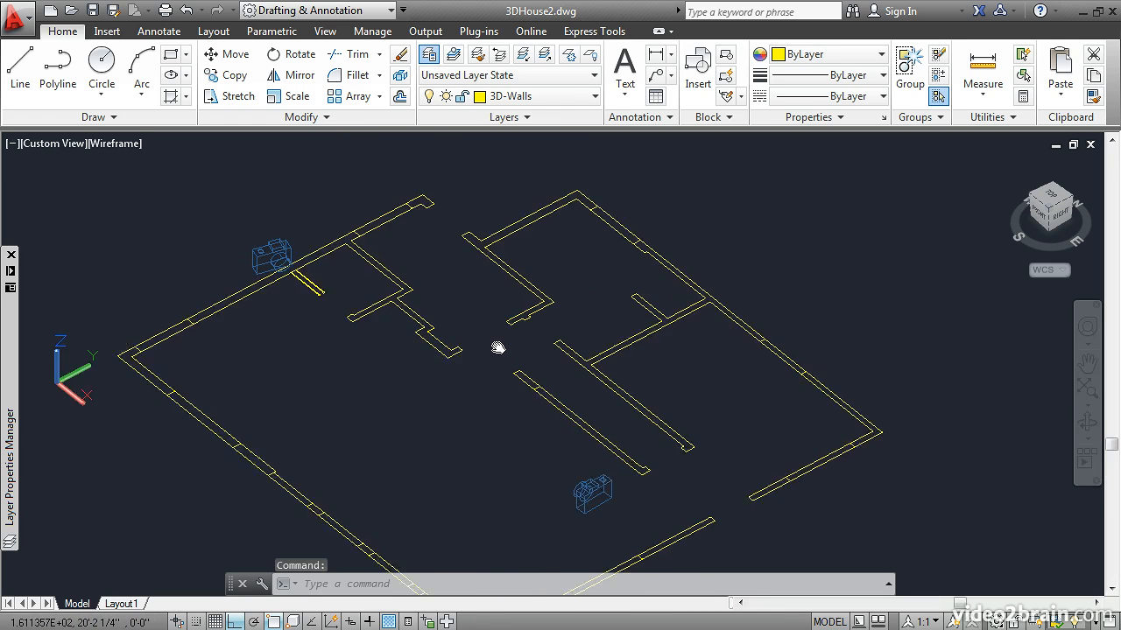
{"action": "scroll", "coordinate": [538, 370], "scroll_direction": "down", "scroll_amount": 3}
{"action": "scroll", "coordinate": [569, 380], "scroll_direction": "up", "scroll_amount": 2}
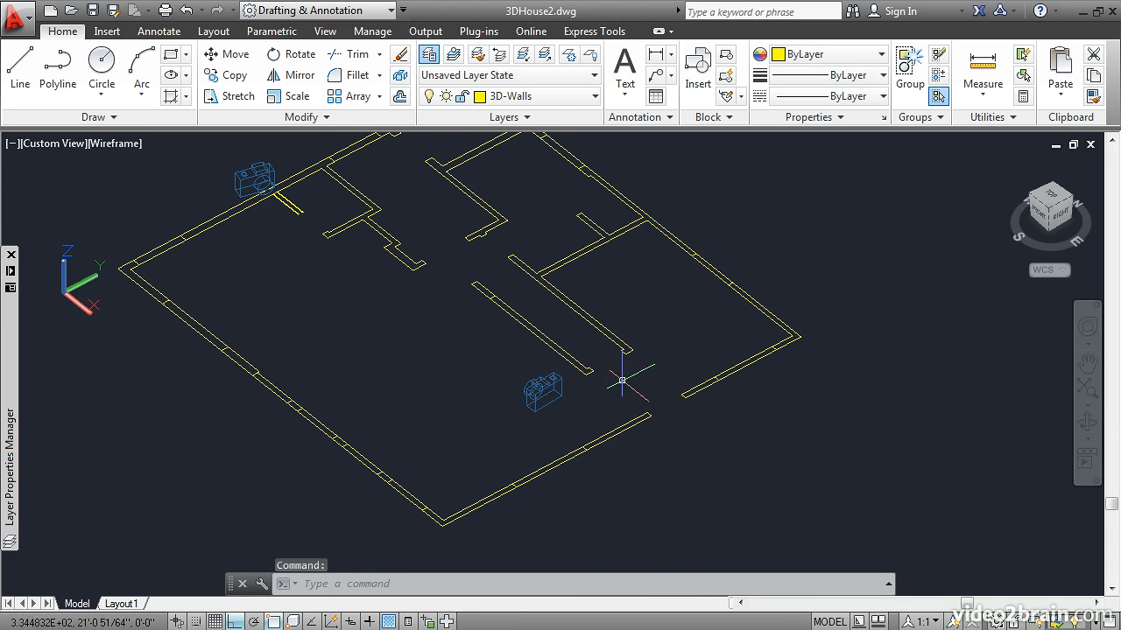
{"action": "mouse_move", "coordinate": [12, 426]}
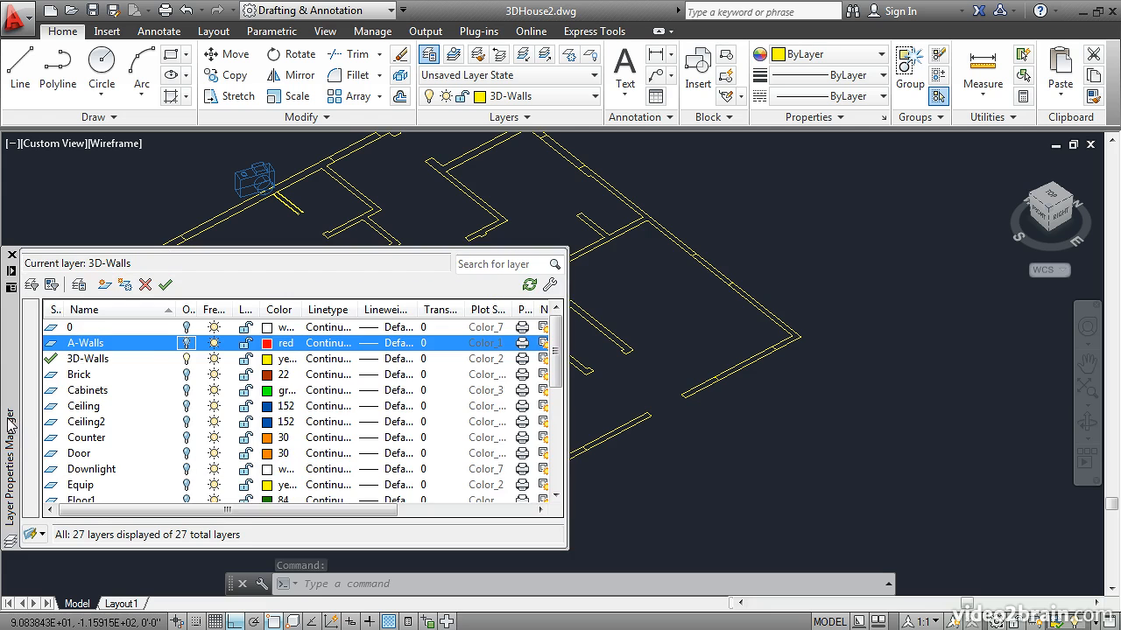
{"action": "scroll", "coordinate": [548, 372], "scroll_direction": "down", "scroll_amount": 5}
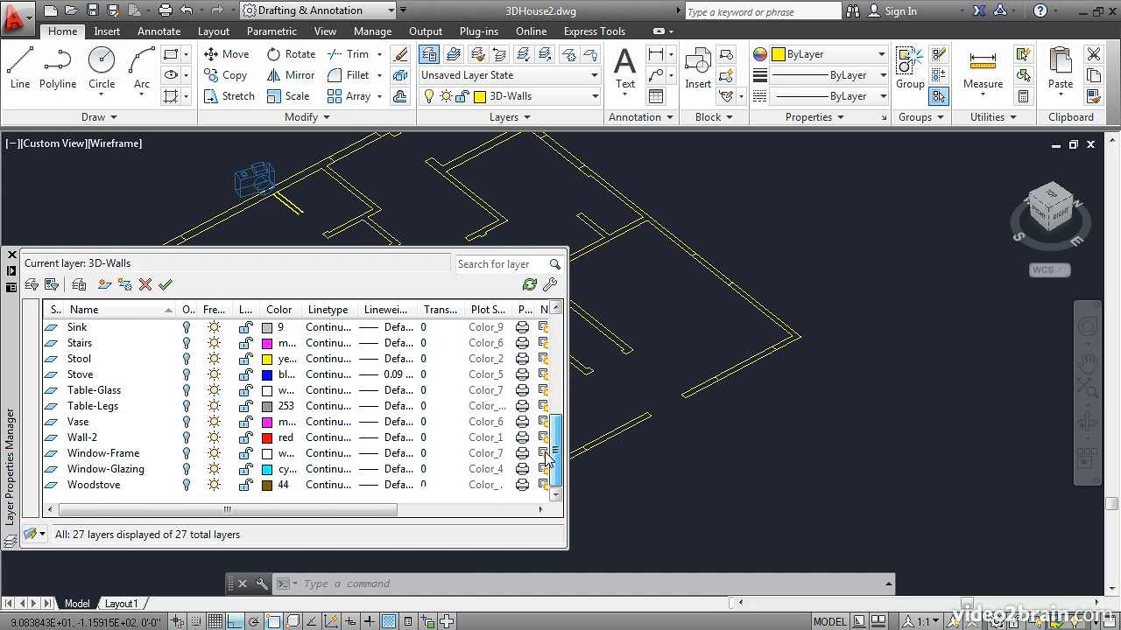
{"action": "left_click", "coordinate": [186, 454]}
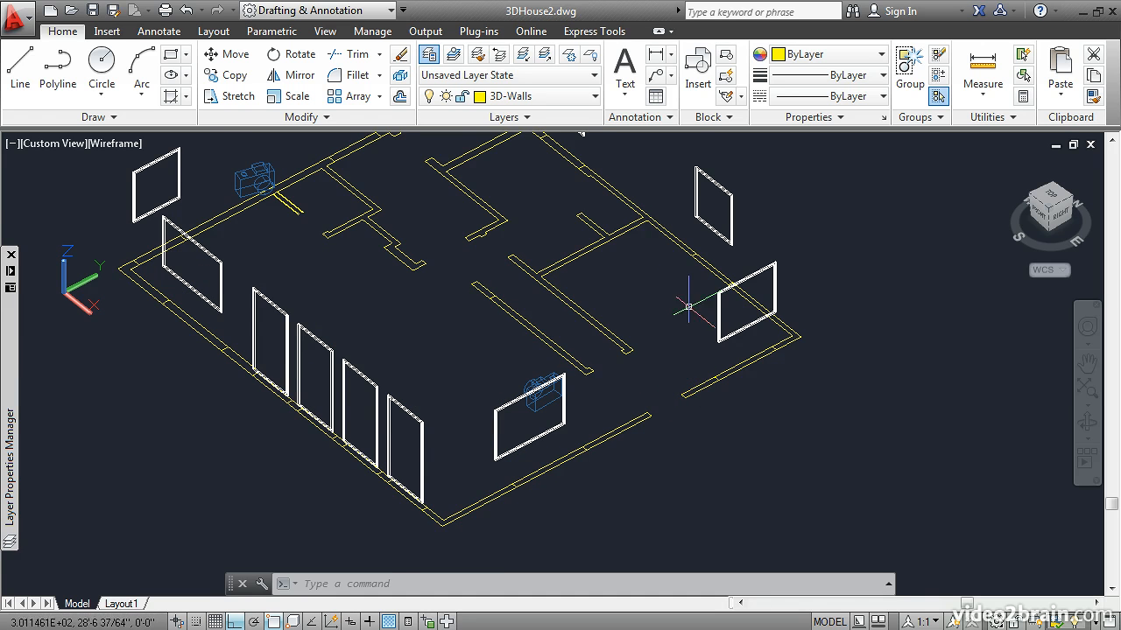
Switch the workspace to 3D Basics.
{"action": "scroll", "coordinate": [685, 334], "scroll_direction": "up", "scroll_amount": 2}
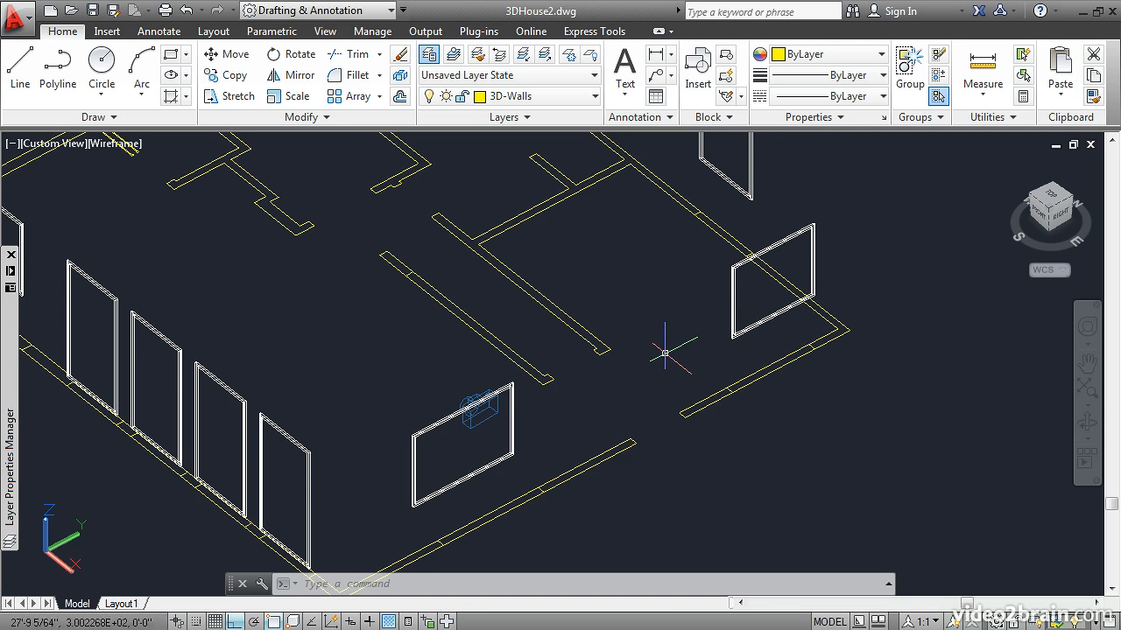
{"action": "left_click", "coordinate": [359, 17]}
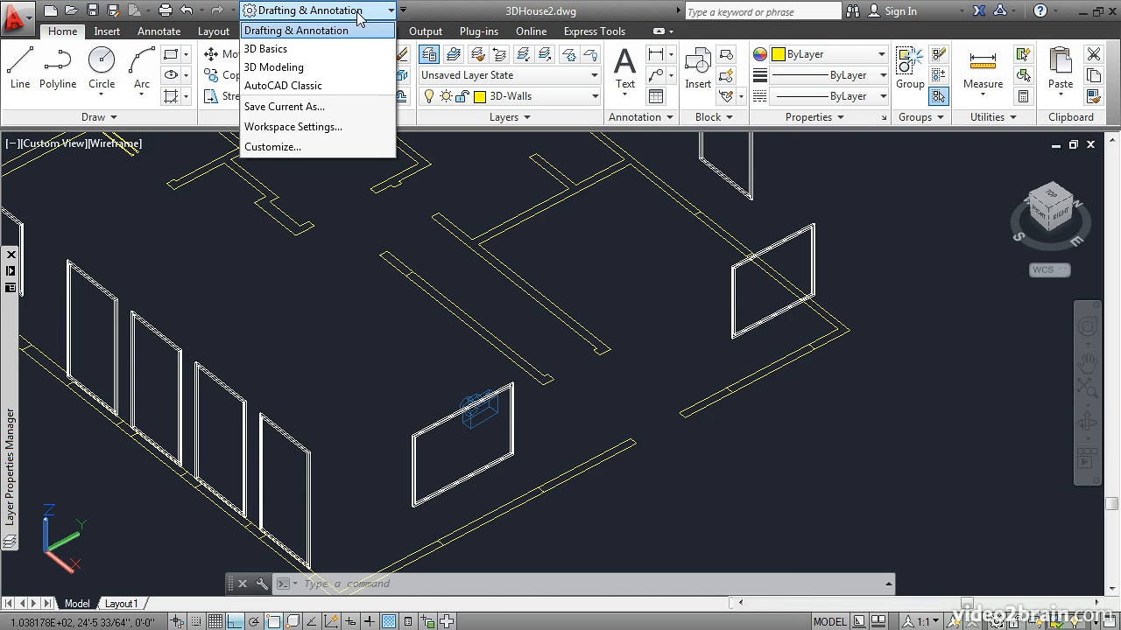
{"action": "left_click", "coordinate": [285, 53]}
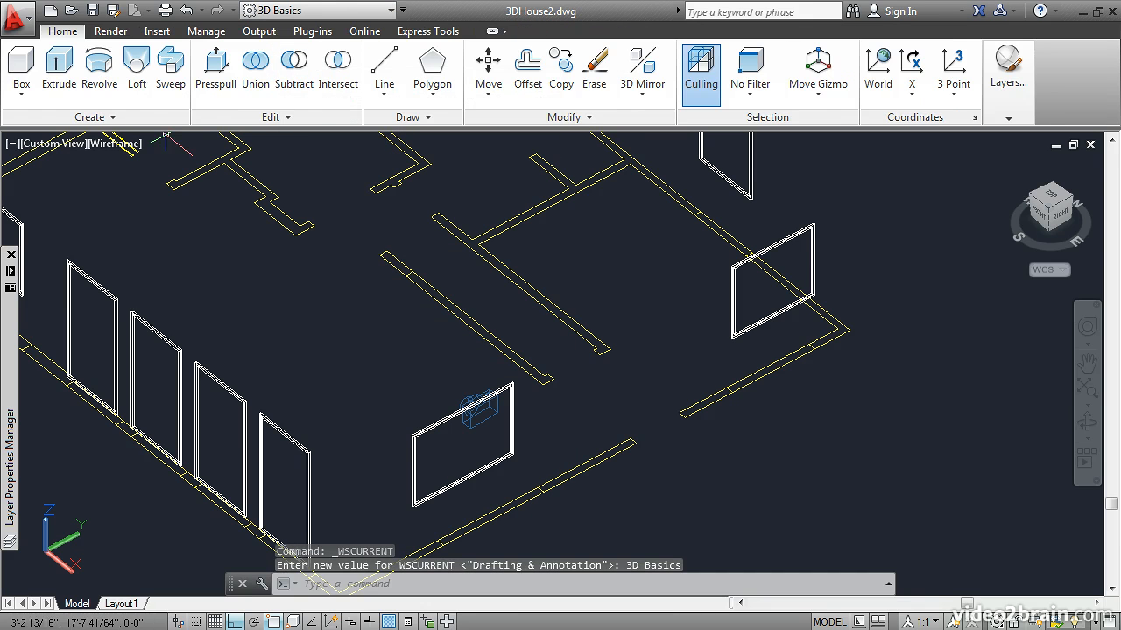
Begin an extrusion with the wall outlines beside the entrance, at the right corner, and of the right exterior wall with its interior branches.
{"action": "left_click", "coordinate": [60, 69]}
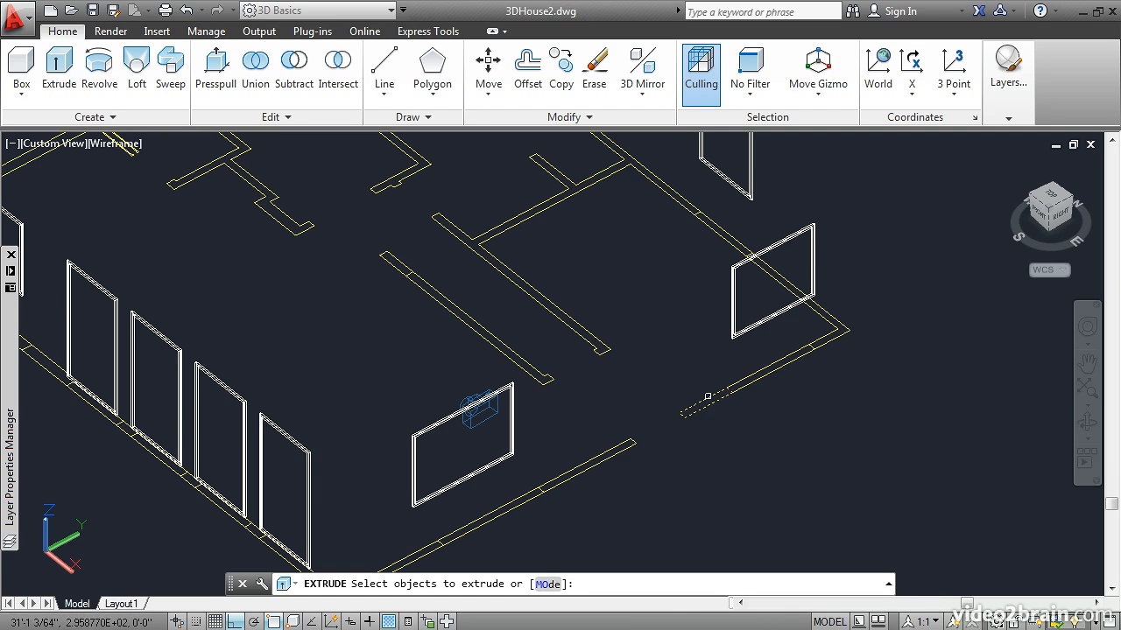
{"action": "left_click", "coordinate": [707, 396]}
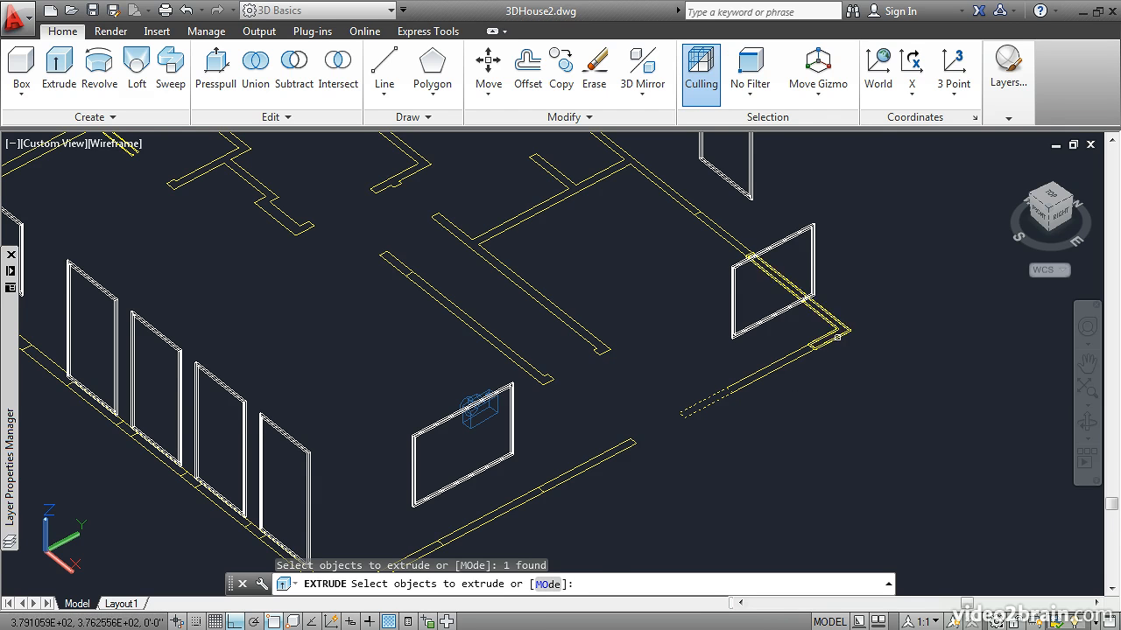
{"action": "left_click", "coordinate": [831, 333]}
{"action": "middle_click_drag", "start_coordinate": [659, 265], "coordinate": [760, 401]}
{"action": "left_click", "coordinate": [729, 308]}
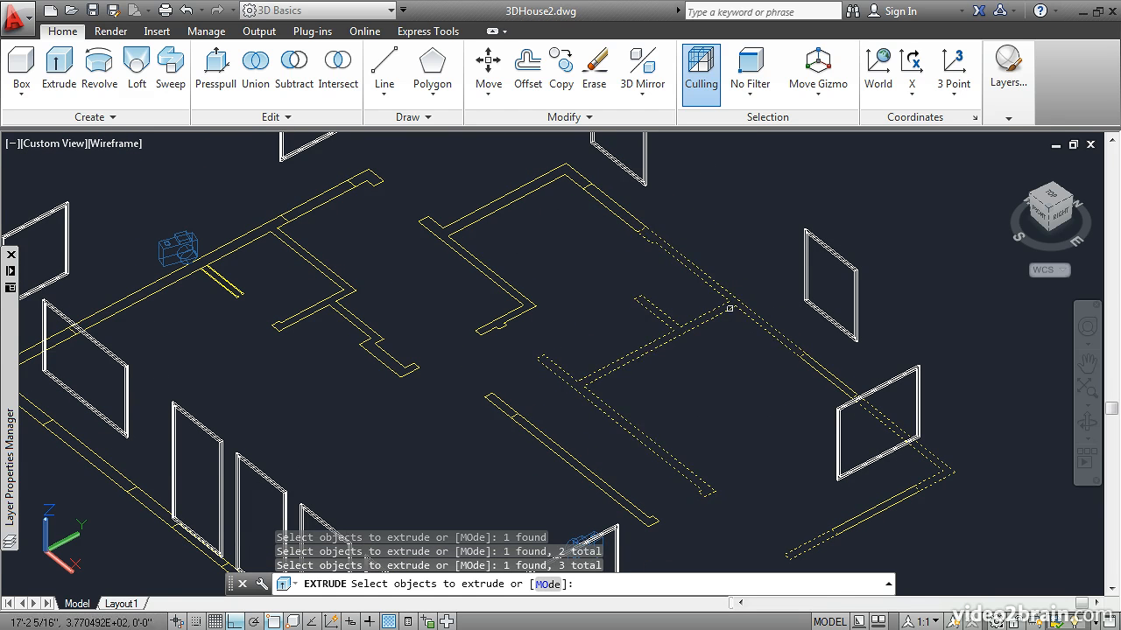
Add the full-height wall outlines along the rear of the house and the corner by the UCS icon to the extrusion selection.
{"action": "middle_click_drag", "start_coordinate": [614, 246], "coordinate": [711, 302]}
{"action": "scroll", "coordinate": [658, 259], "scroll_direction": "up", "scroll_amount": 2}
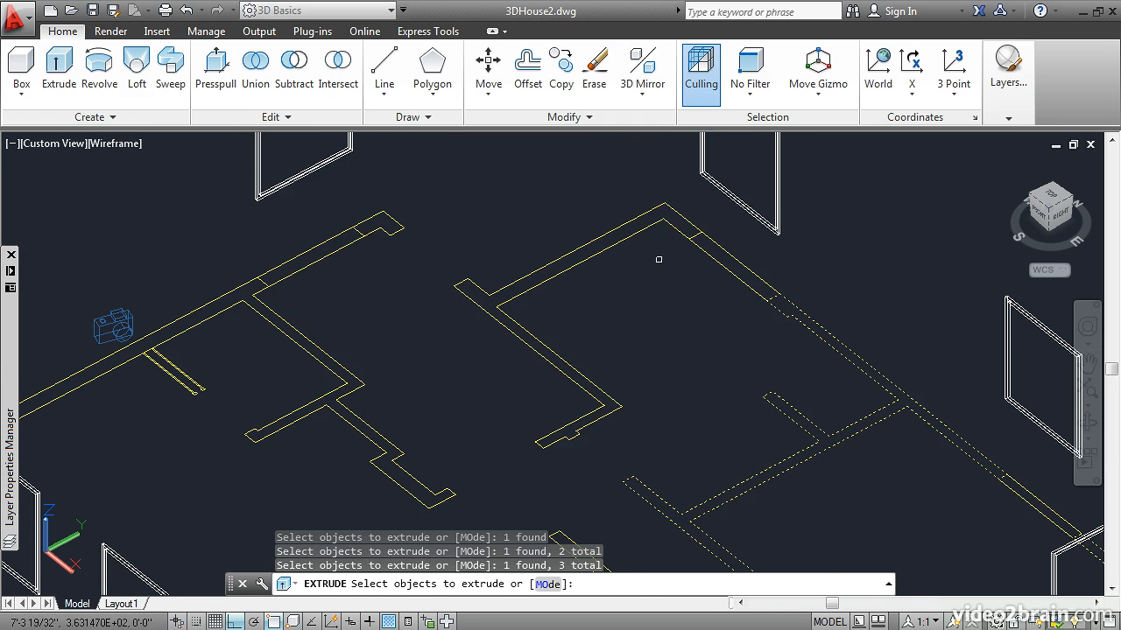
{"action": "left_click", "coordinate": [632, 237]}
{"action": "left_click", "coordinate": [389, 229]}
{"action": "middle_click_drag", "start_coordinate": [225, 348], "coordinate": [552, 304]}
{"action": "scroll", "coordinate": [553, 306], "scroll_direction": "down", "scroll_amount": 2}
{"action": "middle_click_drag", "start_coordinate": [542, 345], "coordinate": [422, 241]}
{"action": "left_click", "coordinate": [200, 307]}
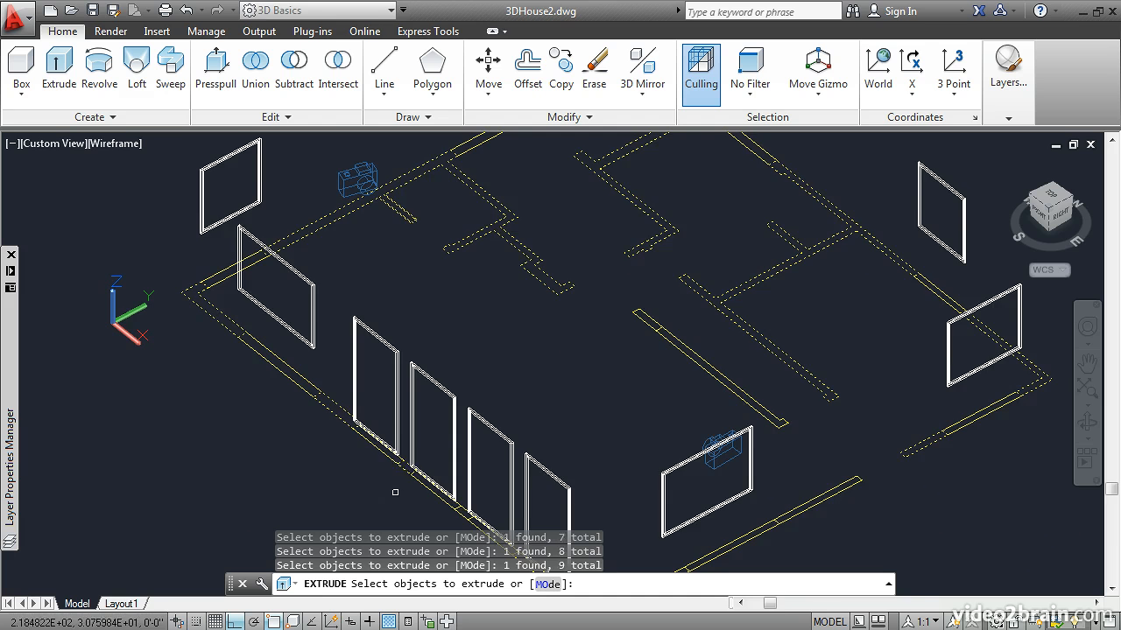
Add the wall outlines between the tall frames, along the front wall and the freestanding interior wall, and extrude the selection 8 feet.
{"action": "scroll", "coordinate": [395, 493], "scroll_direction": "up", "scroll_amount": 2}
{"action": "middle_click_drag", "start_coordinate": [395, 493], "coordinate": [301, 362]}
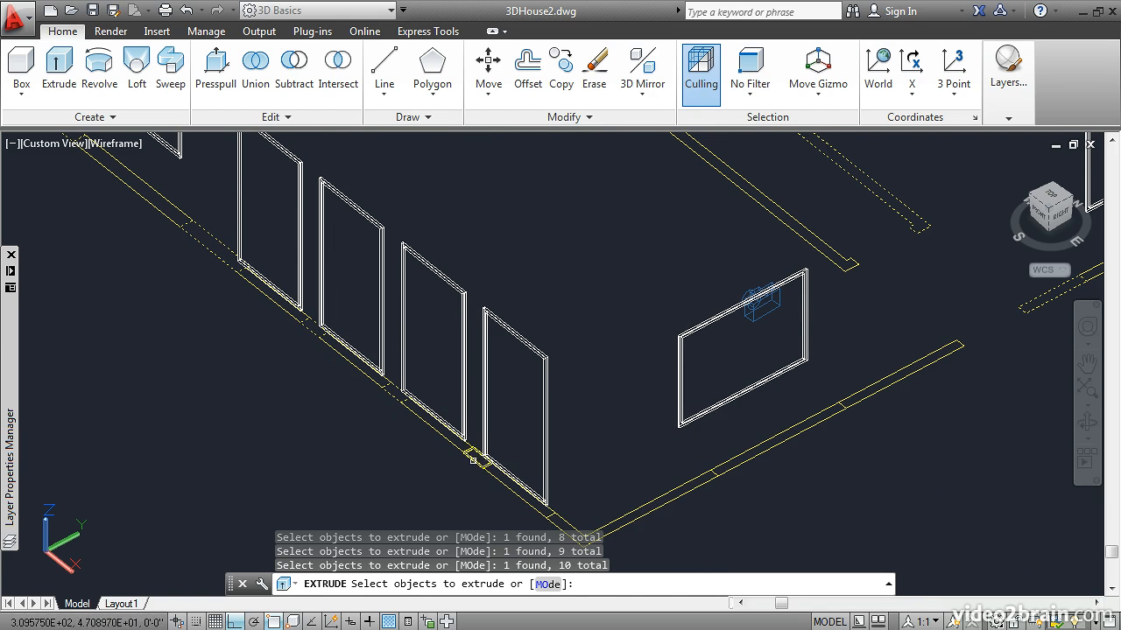
{"action": "left_click", "coordinate": [665, 493]}
{"action": "left_click", "coordinate": [835, 400]}
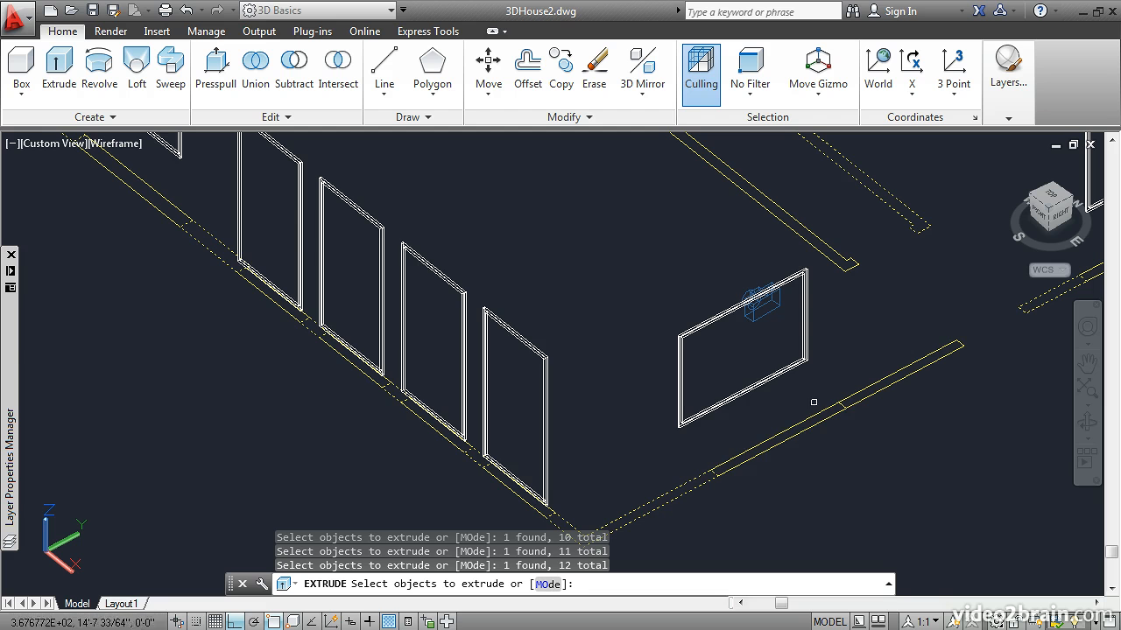
{"action": "left_click", "coordinate": [862, 388]}
{"action": "scroll", "coordinate": [890, 288], "scroll_direction": "down", "scroll_amount": 3}
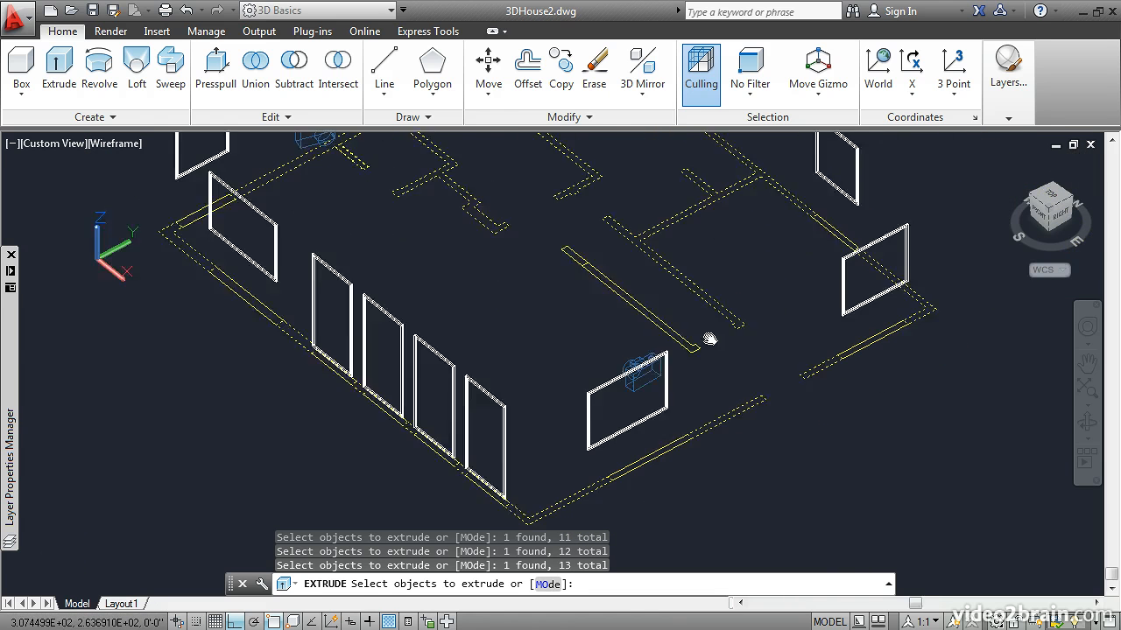
{"action": "left_click", "coordinate": [613, 313]}
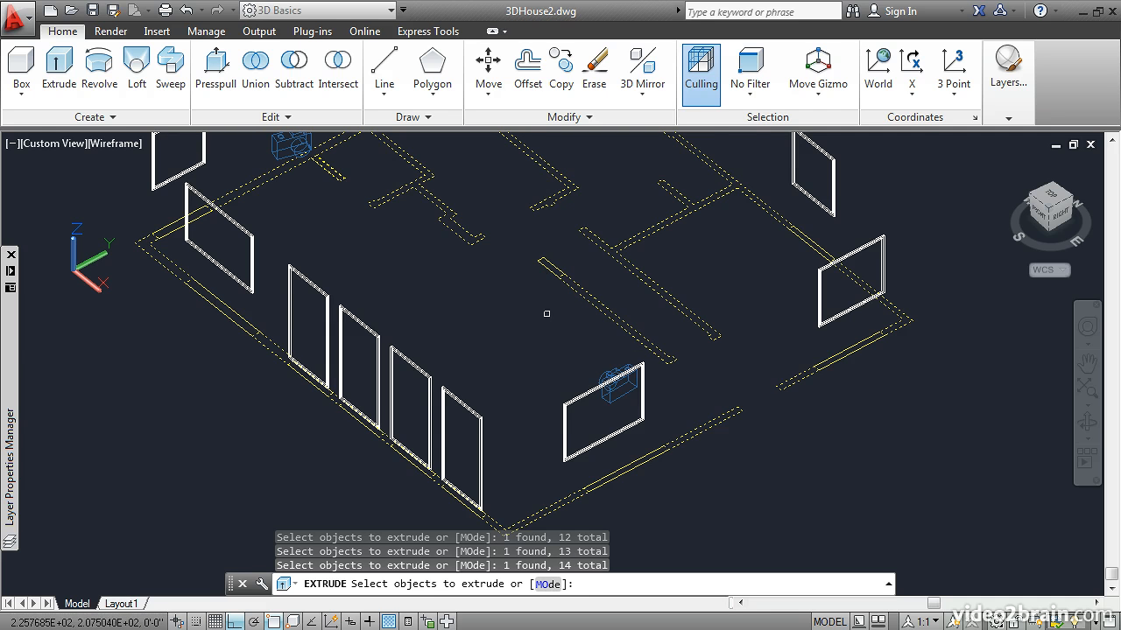
{"action": "key", "text": "Return"}
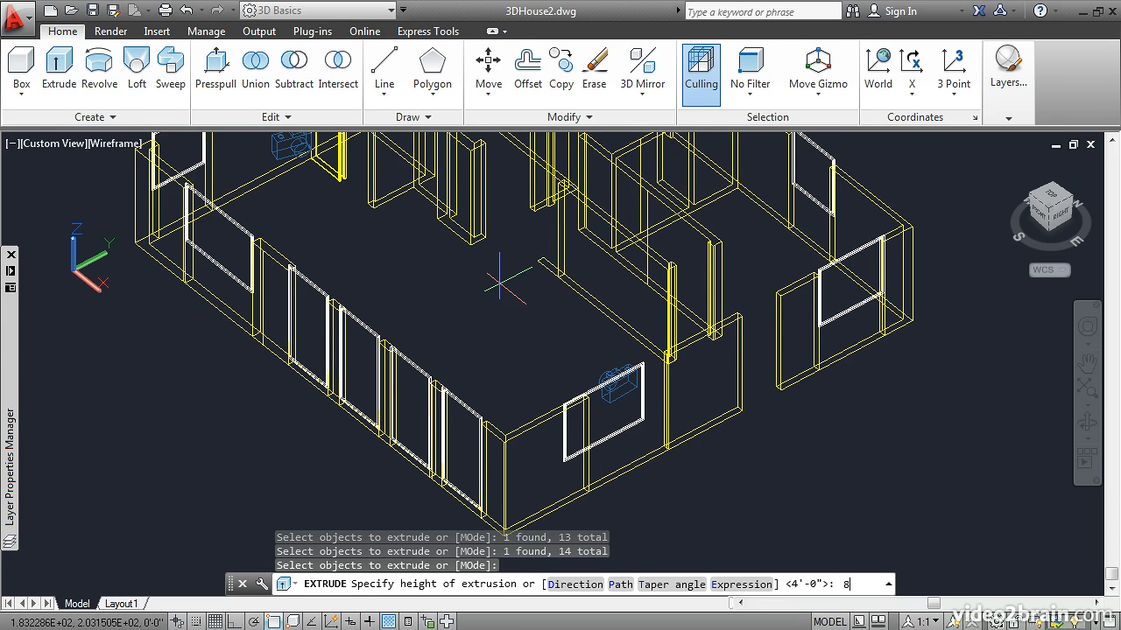
{"action": "key", "text": "Return"}
Begin another extrusion with the four outlines beneath the windows on the two near exterior walls.
{"action": "middle_click_drag", "start_coordinate": [525, 312], "coordinate": [385, 315], "text": "shift"}
{"action": "middle_click_drag", "start_coordinate": [528, 348], "coordinate": [376, 250]}
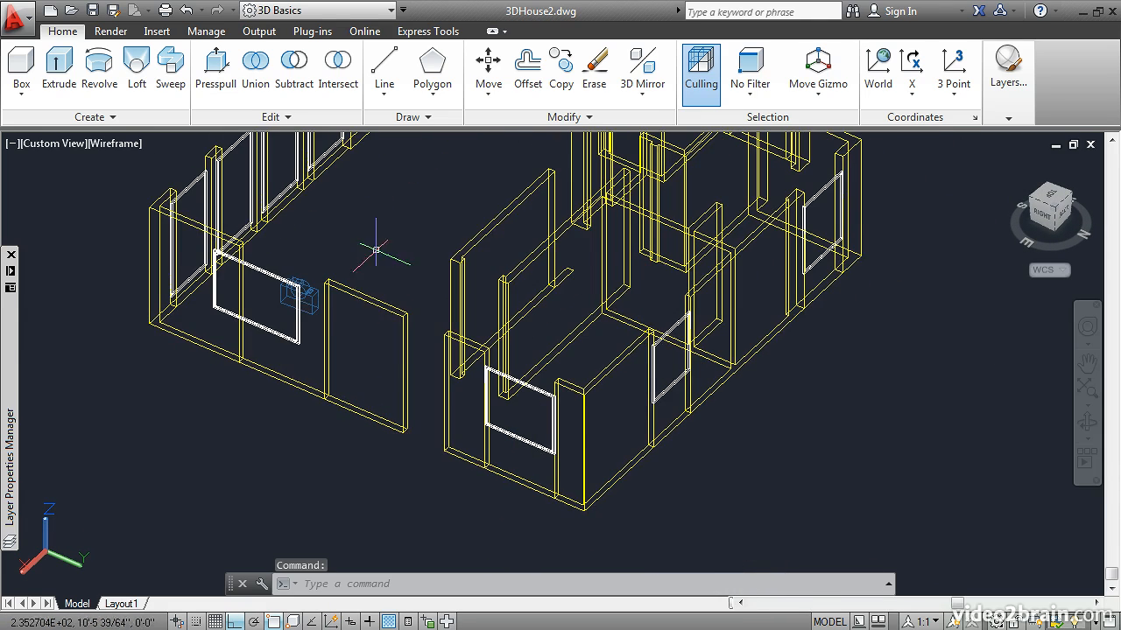
{"action": "left_click", "coordinate": [70, 95]}
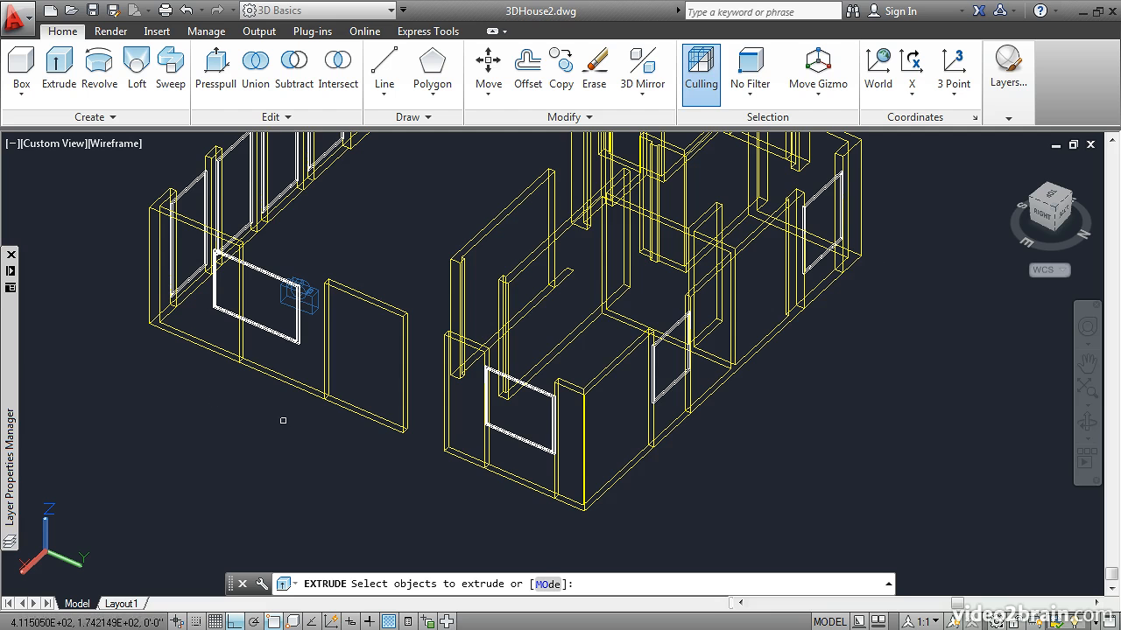
{"action": "left_click", "coordinate": [294, 387]}
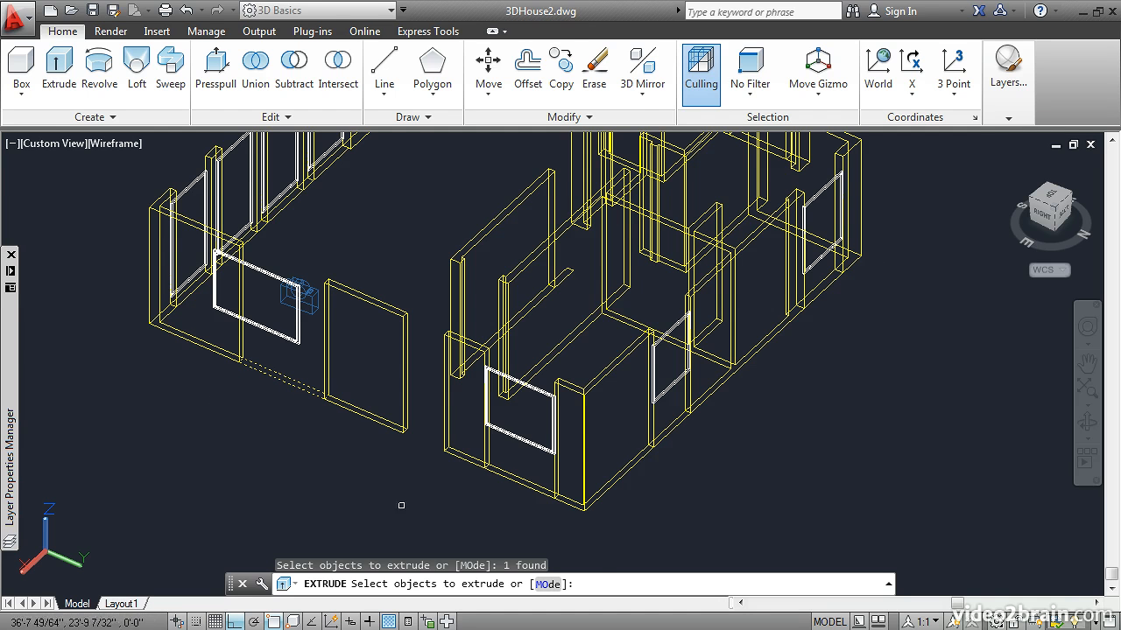
{"action": "left_click", "coordinate": [520, 485]}
{"action": "left_click", "coordinate": [677, 429]}
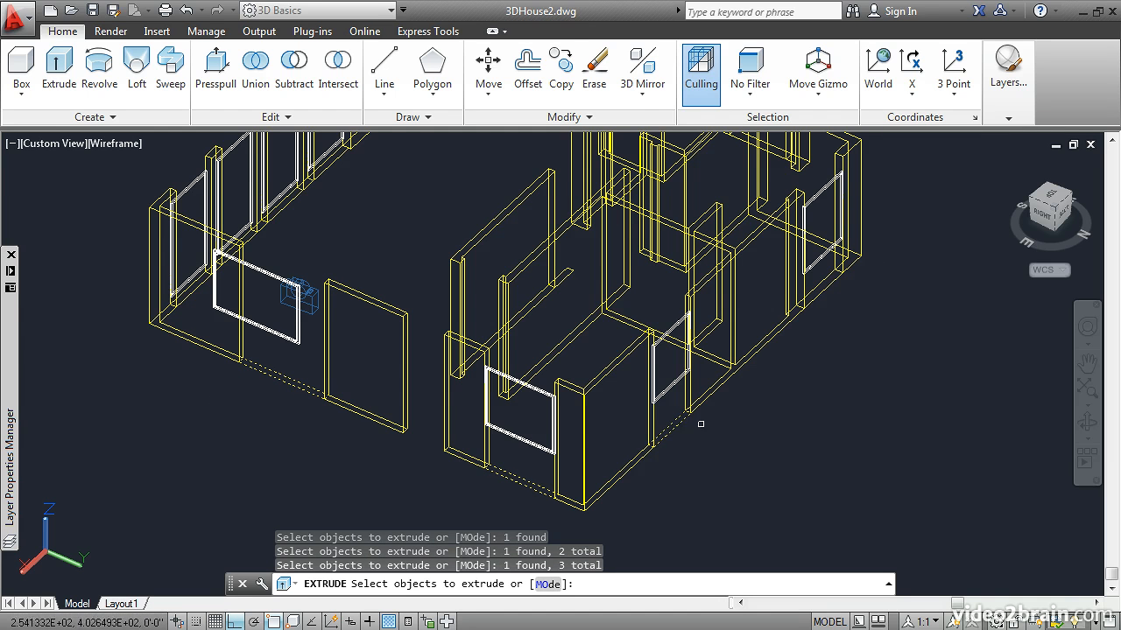
{"action": "left_click", "coordinate": [825, 289]}
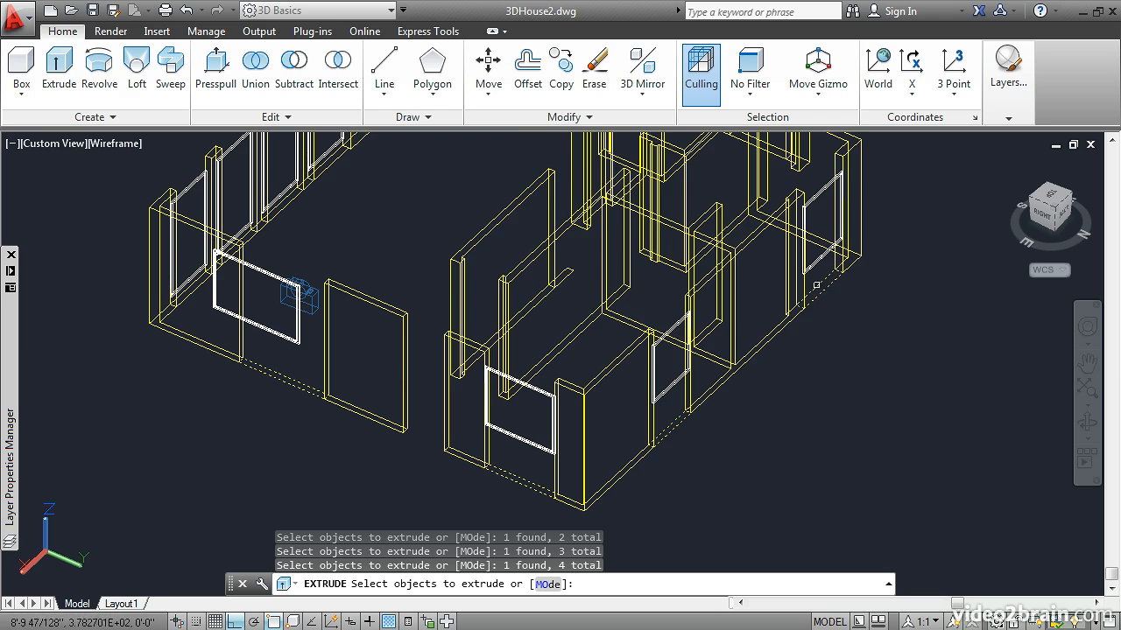
Add the outlines beneath the two rear windows and the wide window by the UCS icon, and extrude the selection up to the window frame's bottom corner.
{"action": "scroll", "coordinate": [816, 284], "scroll_direction": "up", "scroll_amount": 3}
{"action": "scroll", "coordinate": [681, 450], "scroll_direction": "down", "scroll_amount": 4}
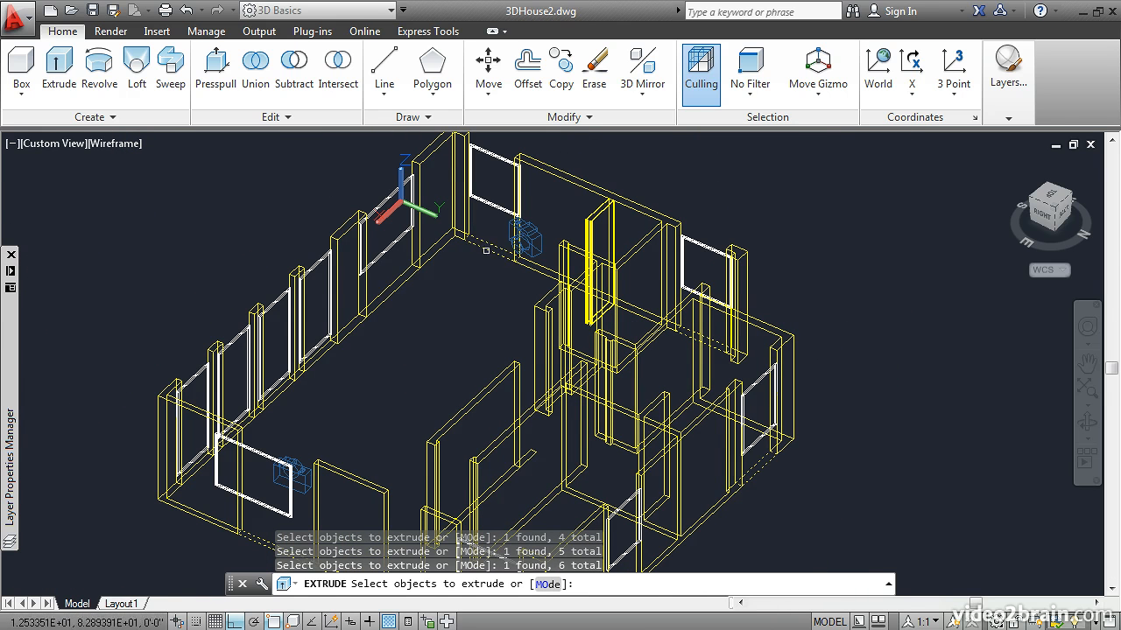
{"action": "left_click", "coordinate": [399, 289]}
{"action": "middle_click_drag", "start_coordinate": [391, 418], "coordinate": [483, 302]}
{"action": "scroll", "coordinate": [525, 447], "scroll_direction": "up", "scroll_amount": 2}
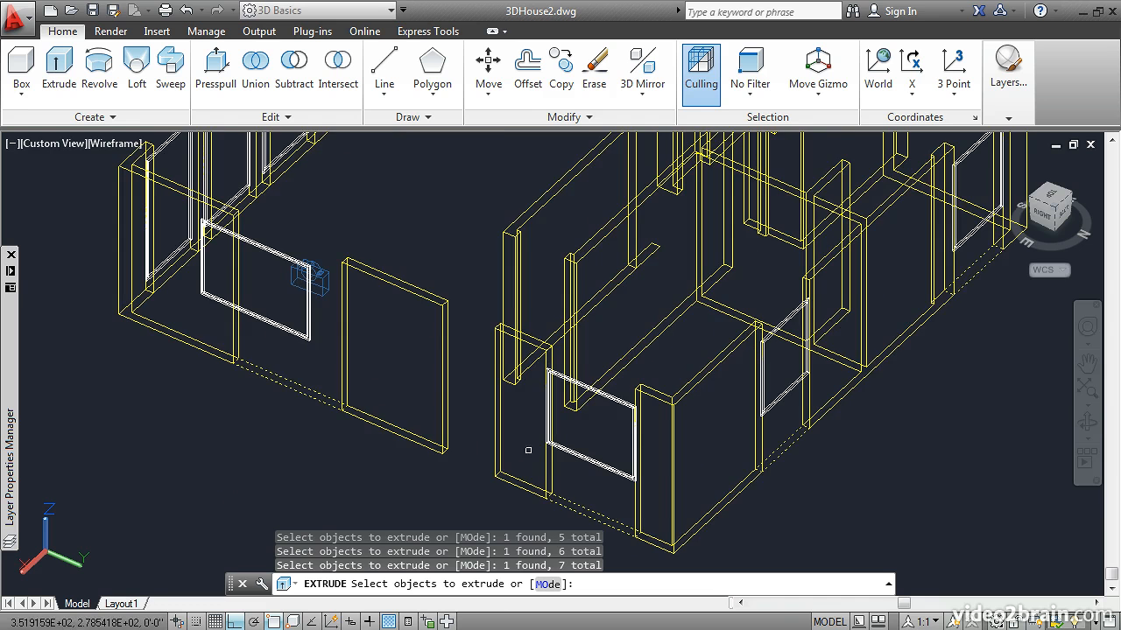
{"action": "key", "text": "Return"}
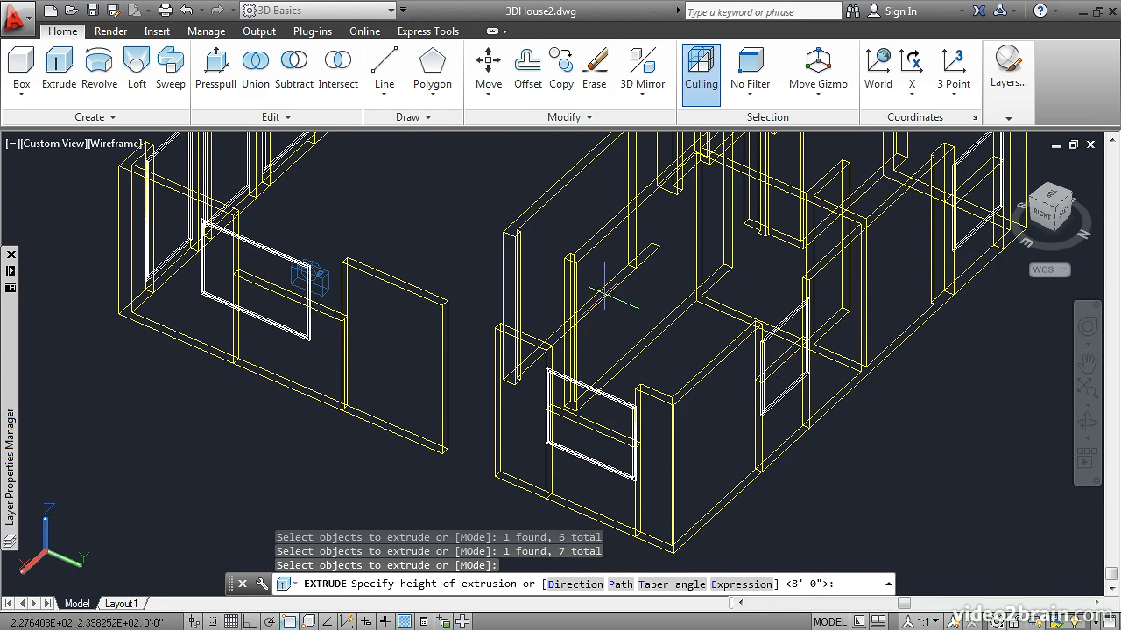
{"action": "scroll", "coordinate": [615, 486], "scroll_direction": "up", "scroll_amount": 6}
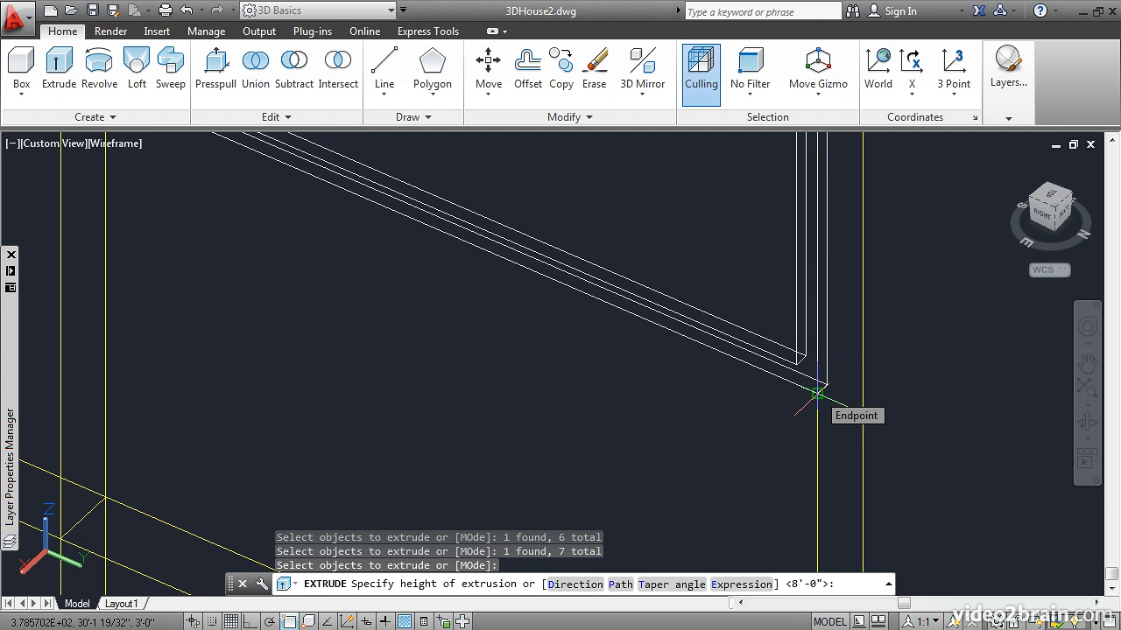
{"action": "left_click", "coordinate": [817, 394]}
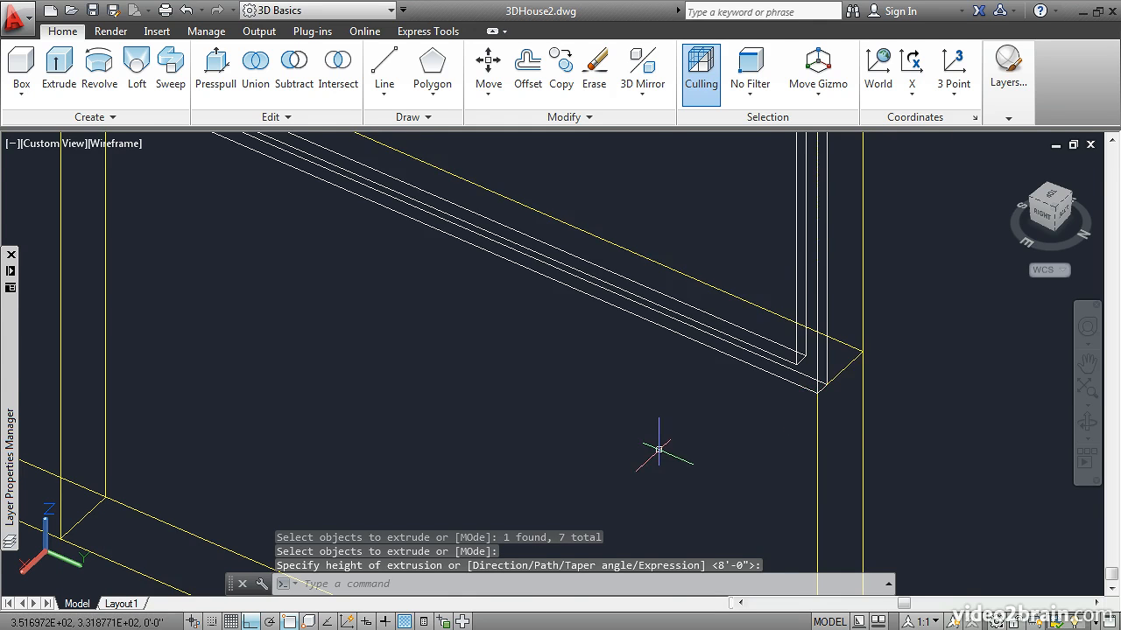
Draw a rectangle across the entrance opening between the tops of the adjacent full-height front walls.
{"action": "scroll", "coordinate": [656, 450], "scroll_direction": "down", "scroll_amount": 5}
{"action": "scroll", "coordinate": [657, 449], "scroll_direction": "down", "scroll_amount": 3}
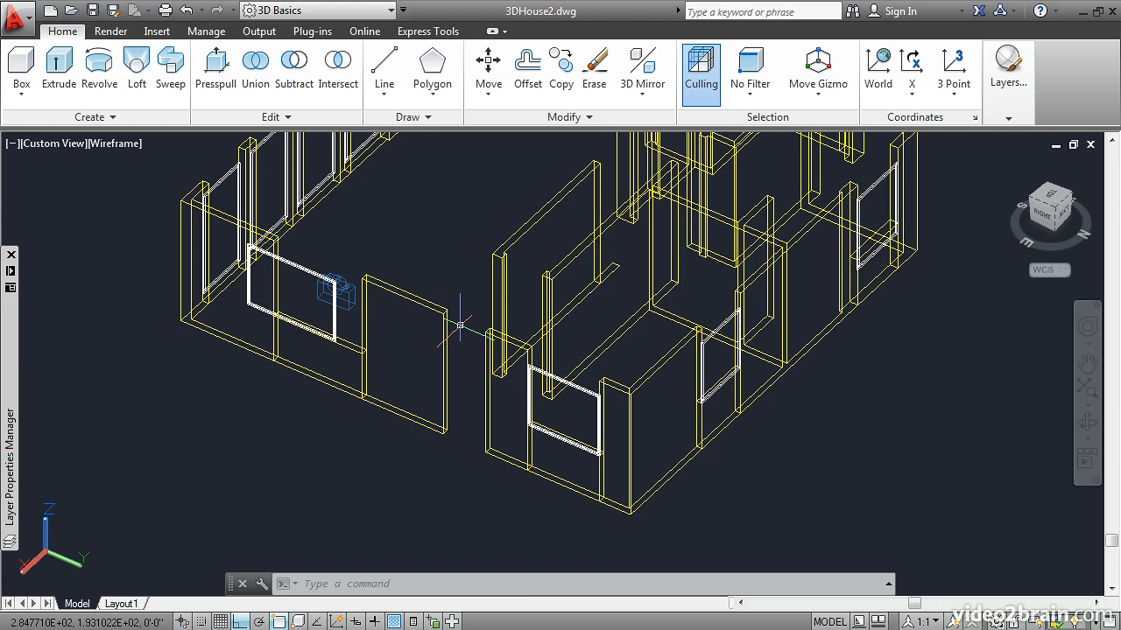
{"action": "scroll", "coordinate": [460, 325], "scroll_direction": "up", "scroll_amount": 4}
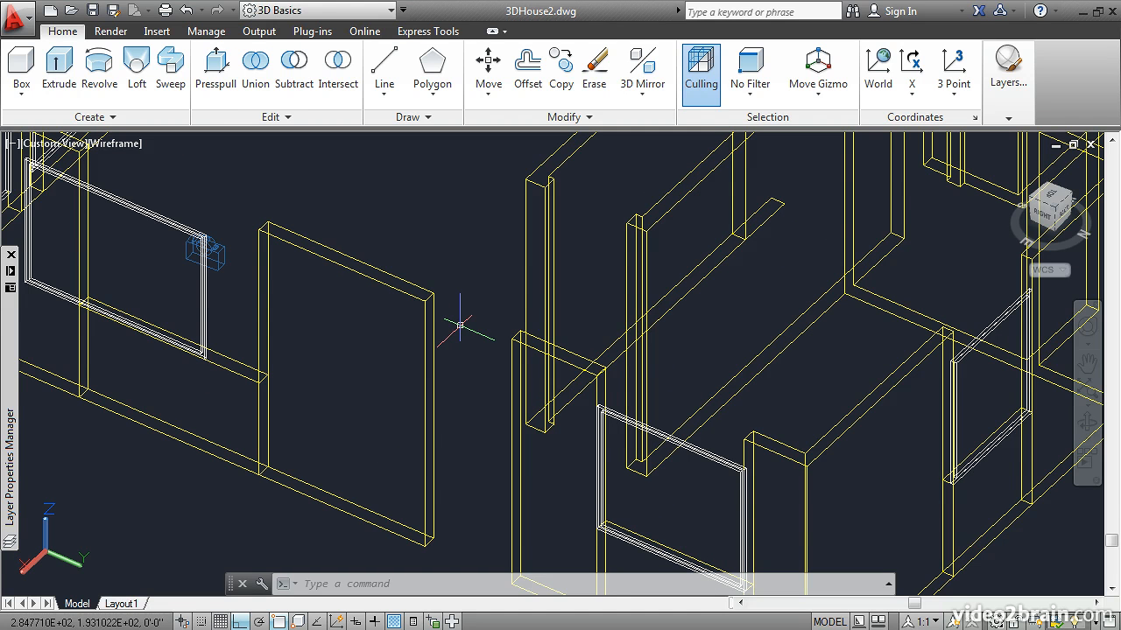
{"action": "type", "text": "re"}
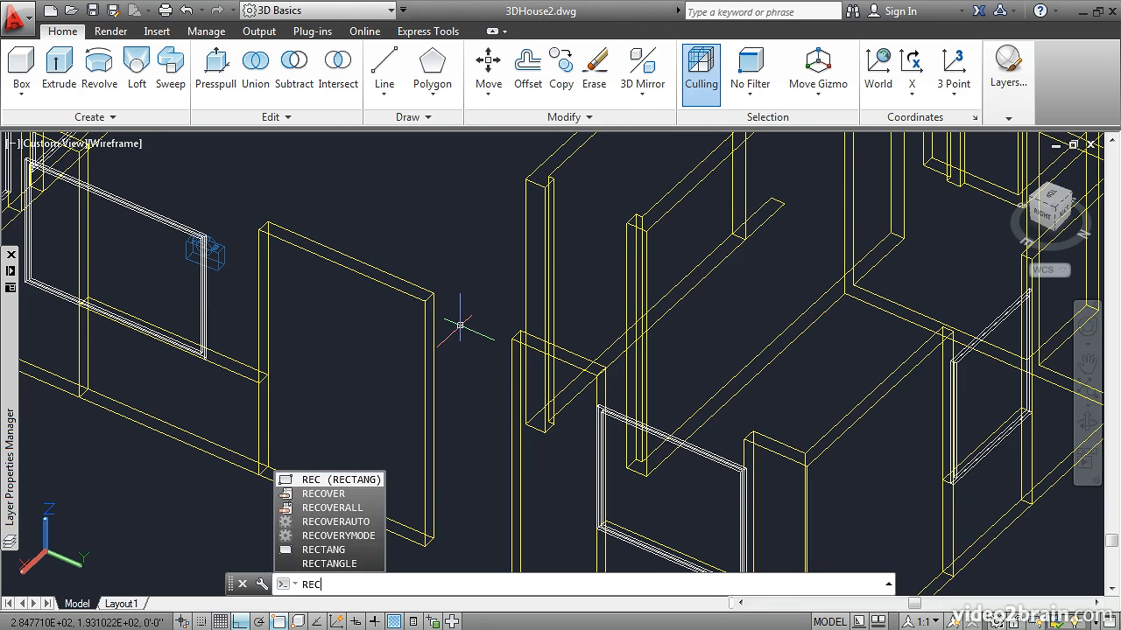
{"action": "key", "text": "Return"}
{"action": "left_click", "coordinate": [424, 300]}
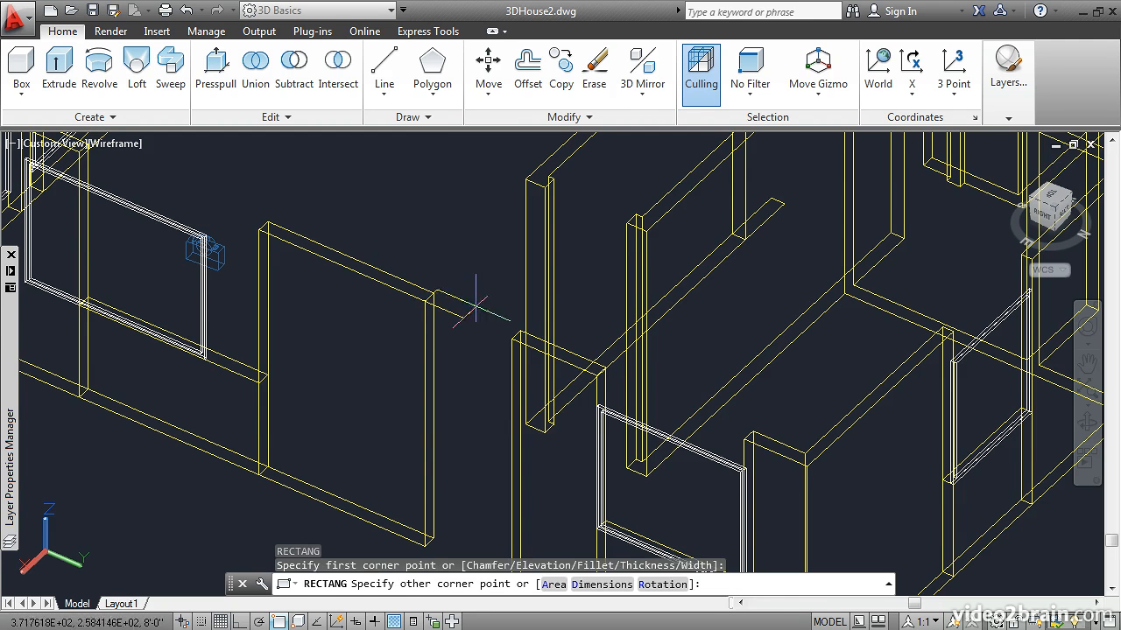
{"action": "key", "text": "Escape"}
Draw a rectangle at wall-top level above the front window beside the entrance, spanning the two adjacent walls.
{"action": "middle_click_drag", "start_coordinate": [520, 331], "coordinate": [543, 242], "text": "shift"}
{"action": "key", "text": "Return"}
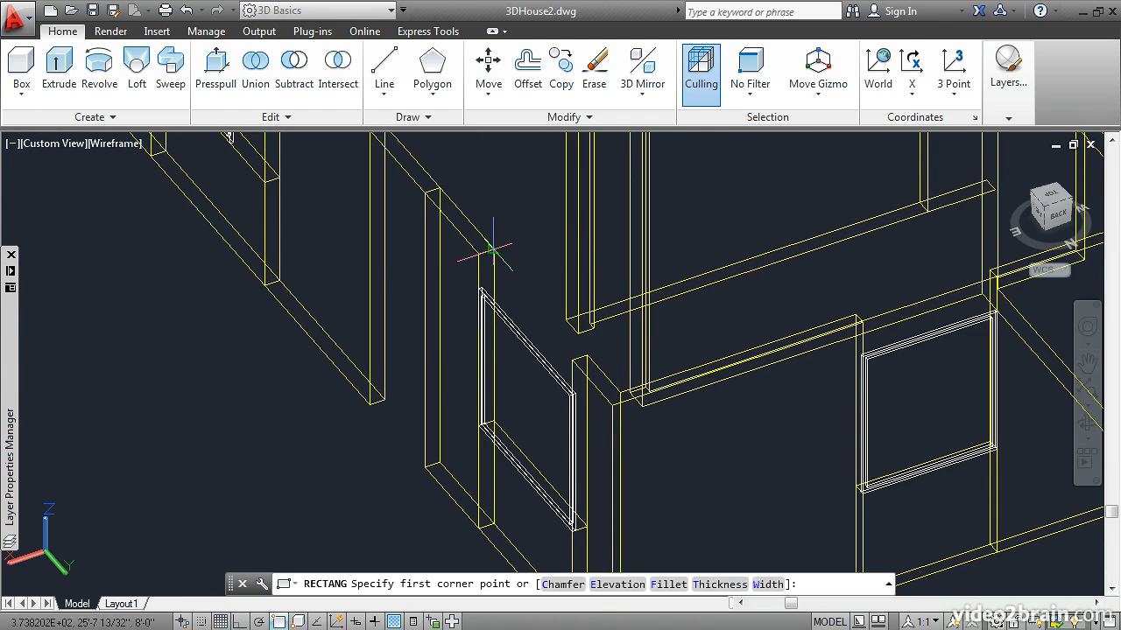
{"action": "left_click", "coordinate": [479, 253]}
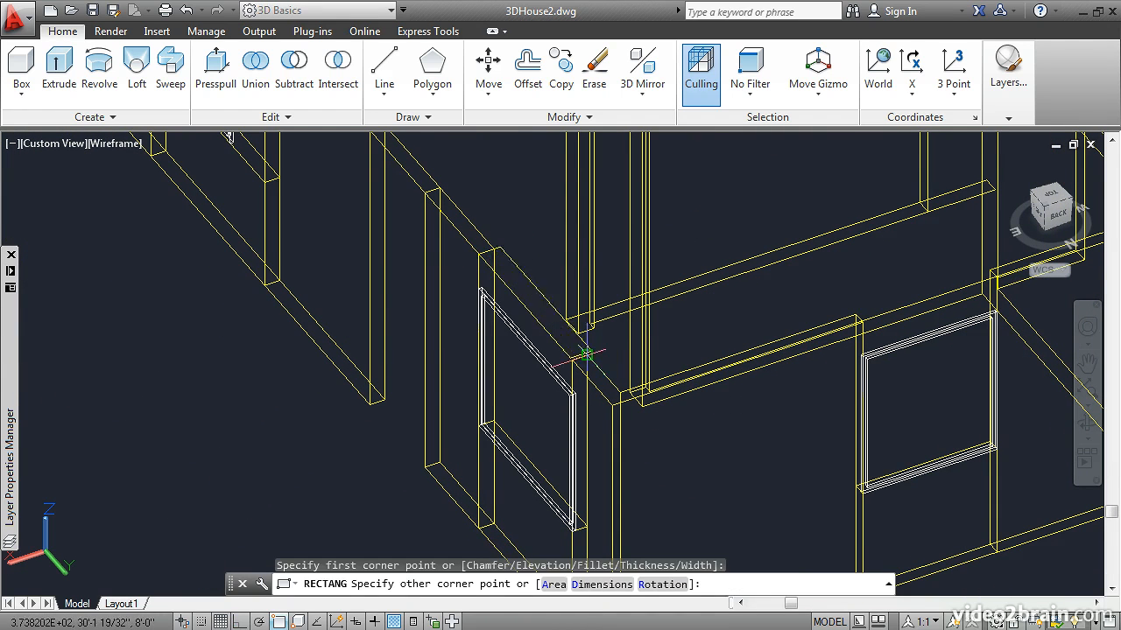
{"action": "left_click", "coordinate": [583, 354]}
Draw rectangles at wall-top level above the two windows in the right exterior wall.
{"action": "mouse_move", "coordinate": [811, 295]}
{"action": "middle_mouse_down", "text": "shift"}
{"action": "mouse_move", "coordinate": [780, 295]}
{"action": "mouse_move", "coordinate": [805, 307]}
{"action": "middle_mouse_up", "text": "shift"}
{"action": "middle_click_drag", "start_coordinate": [933, 291], "coordinate": [520, 345], "text": "shift"}
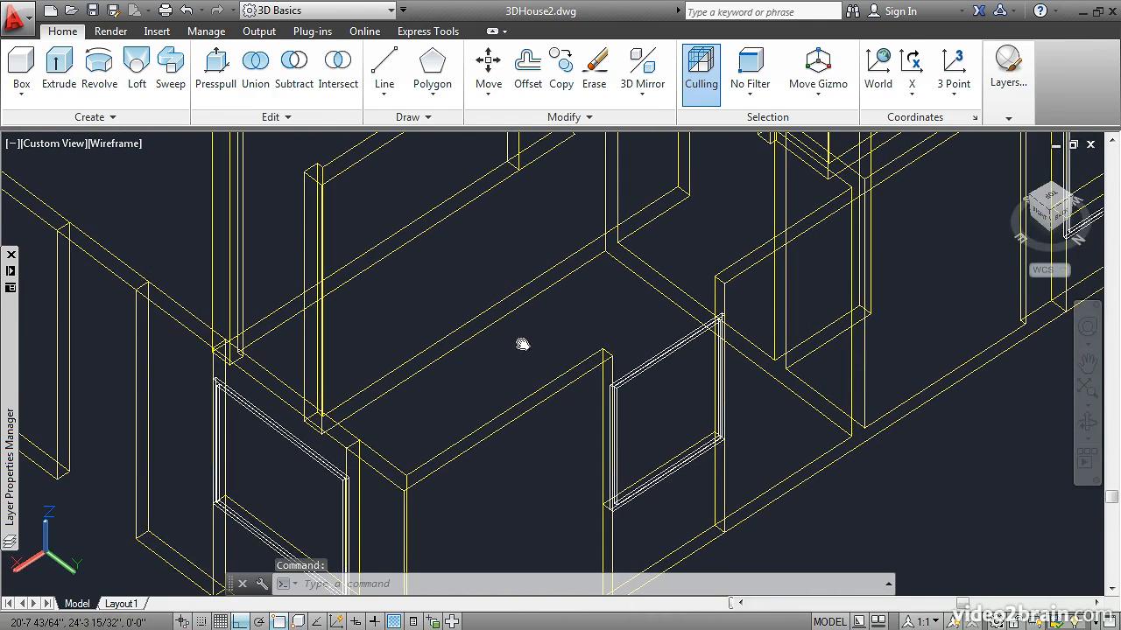
{"action": "key", "text": "Return"}
{"action": "left_click", "coordinate": [604, 352]}
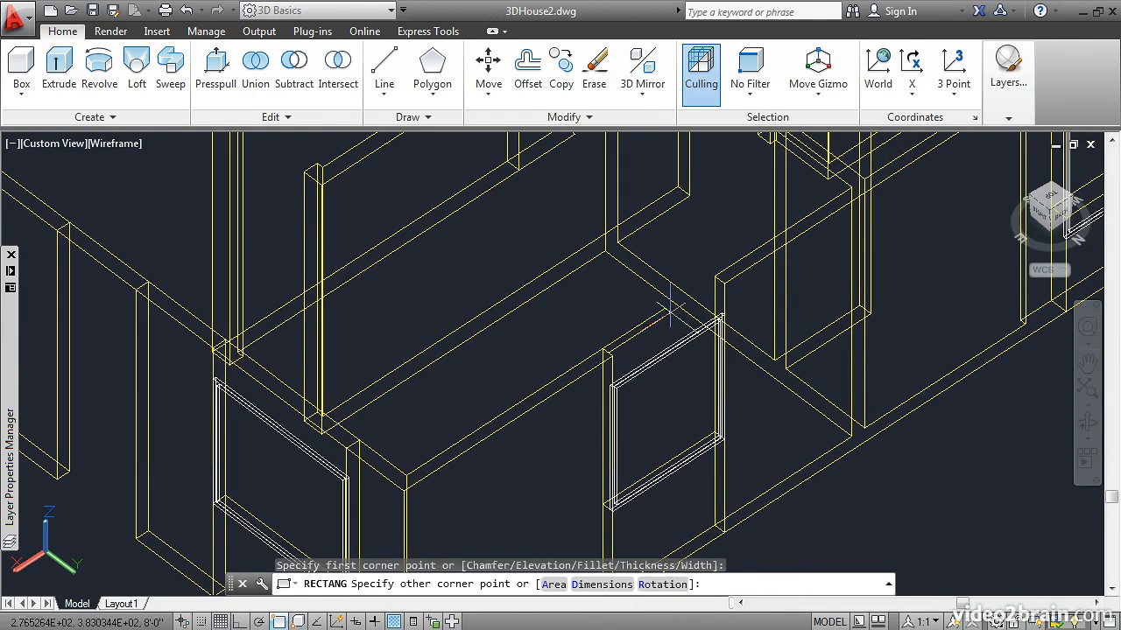
{"action": "left_click", "coordinate": [724, 285]}
{"action": "middle_click_drag", "start_coordinate": [883, 206], "coordinate": [457, 448]}
{"action": "key", "text": "Return"}
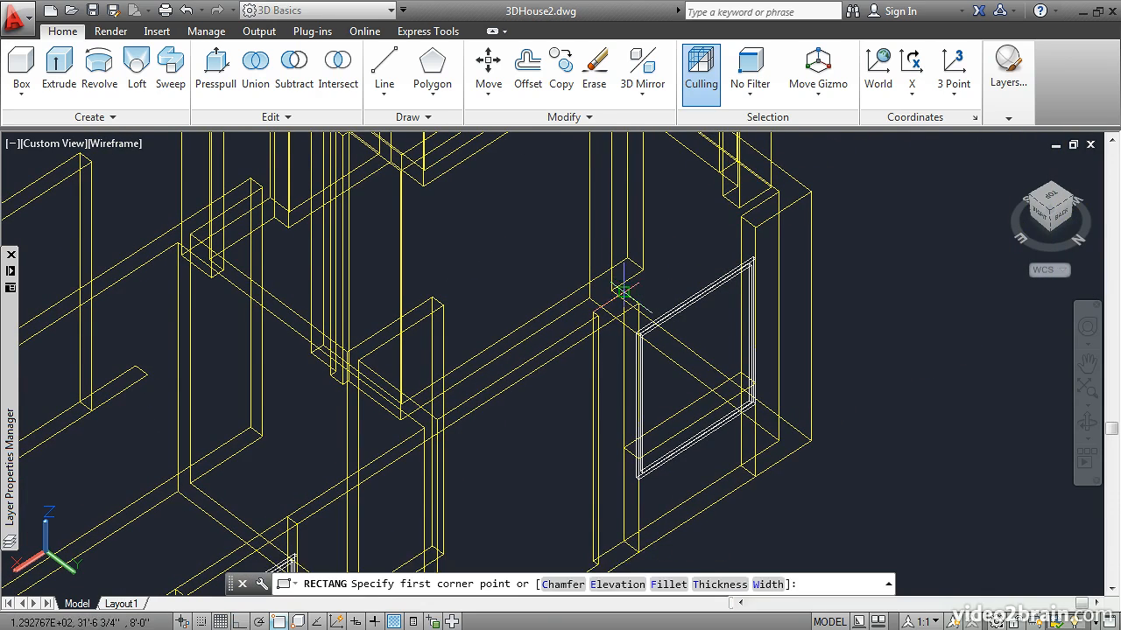
{"action": "left_click", "coordinate": [611, 300]}
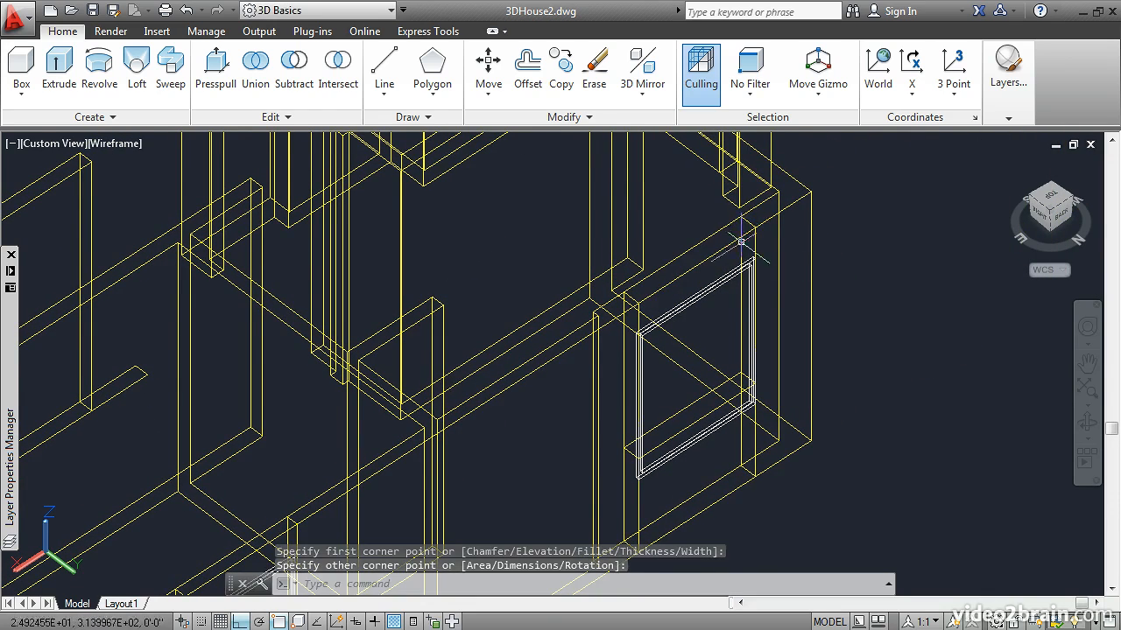
{"action": "left_click", "coordinate": [679, 234]}
Draw a rectangle across the opening between the interior wall end and the short exterior wall beside the rear window.
{"action": "middle_click_drag", "start_coordinate": [645, 196], "coordinate": [555, 467]}
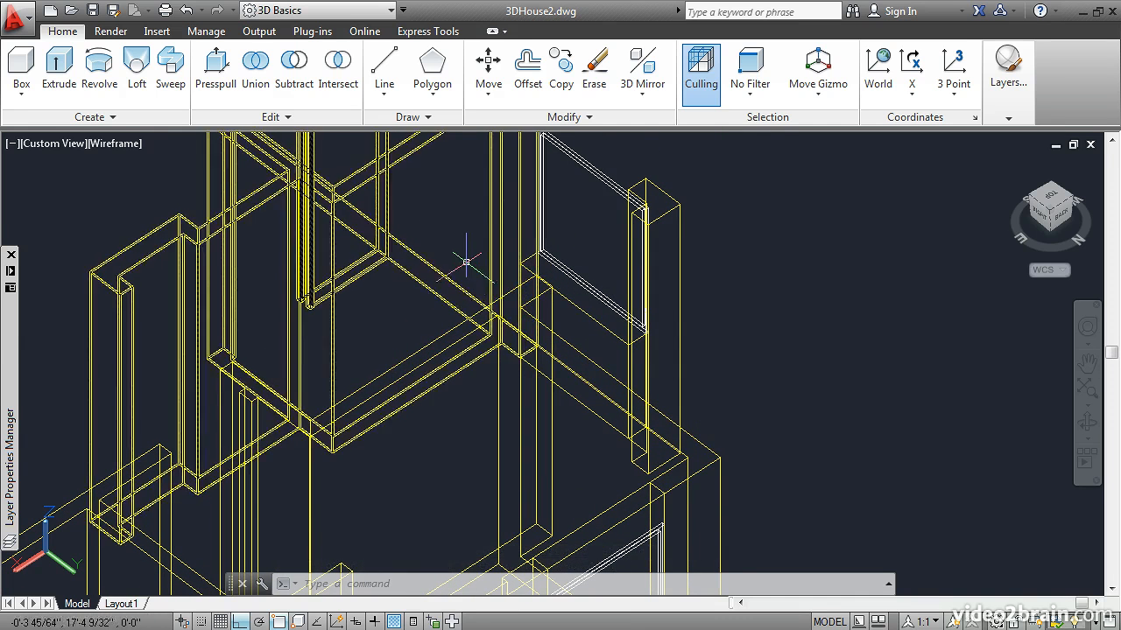
{"action": "middle_click_drag", "start_coordinate": [463, 253], "coordinate": [485, 274], "text": "shift"}
{"action": "type", "text": "rec"}
{"action": "key", "text": "Return"}
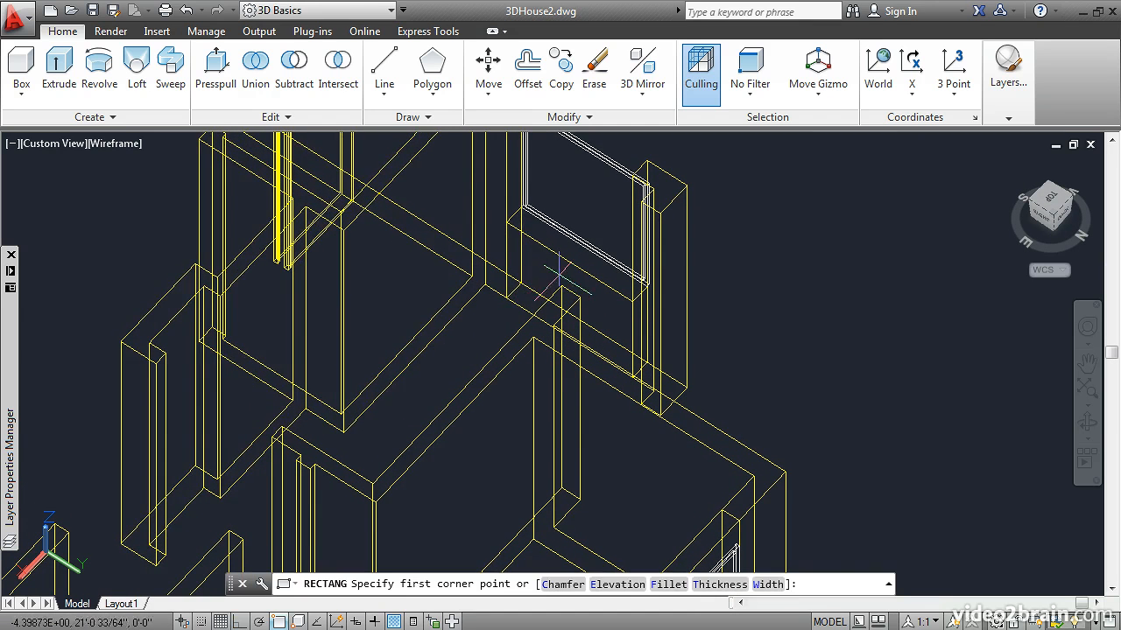
{"action": "left_click", "coordinate": [561, 285]}
{"action": "middle_click_drag", "start_coordinate": [601, 250], "coordinate": [620, 261], "text": "shift"}
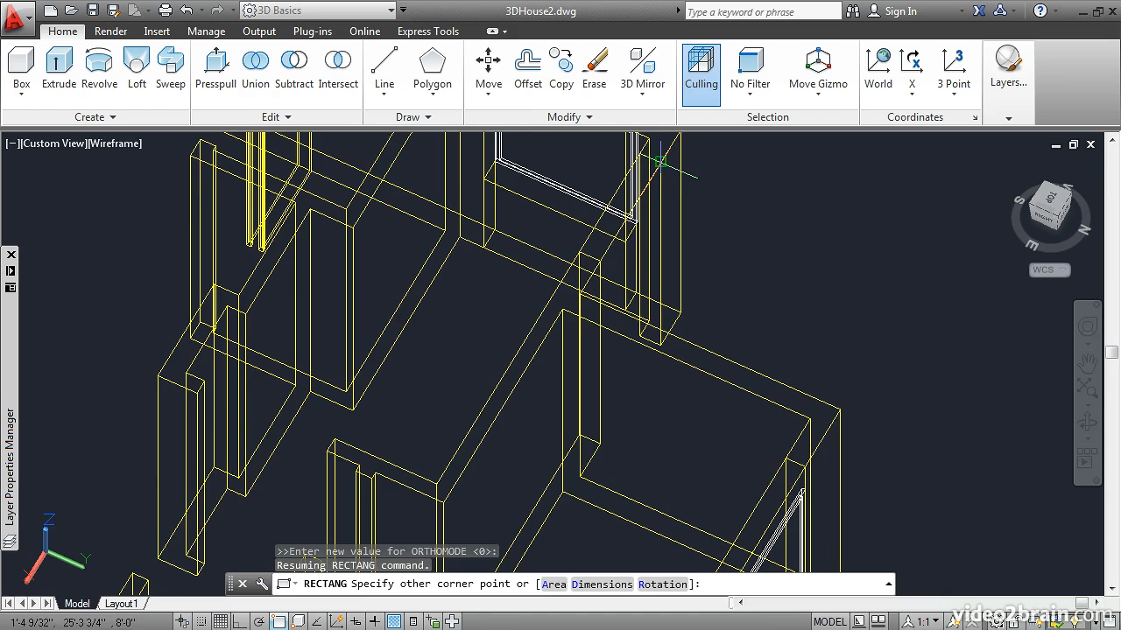
{"action": "left_click", "coordinate": [573, 326]}
Draw wall-top rectangles across the two adjoining interior openings around the small room with the narrow wall segments.
{"action": "middle_click_drag", "start_coordinate": [515, 291], "coordinate": [755, 187]}
{"action": "scroll", "coordinate": [558, 300], "scroll_direction": "down", "scroll_amount": 2}
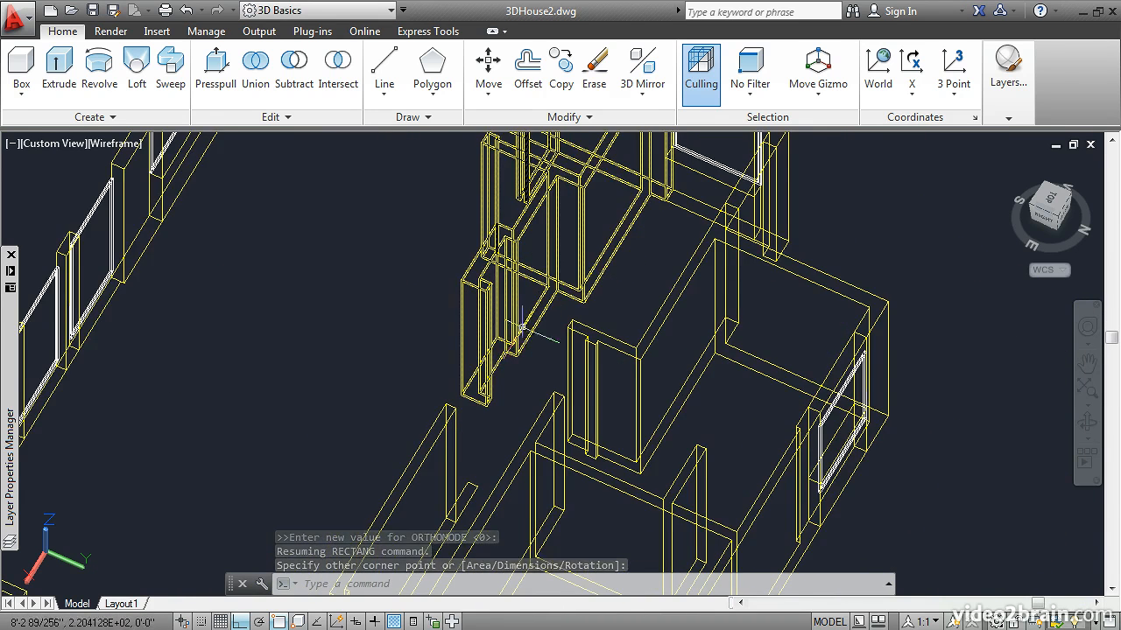
{"action": "scroll", "coordinate": [526, 315], "scroll_direction": "up", "scroll_amount": 2}
{"action": "key", "text": "Return"}
{"action": "left_click", "coordinate": [462, 273]}
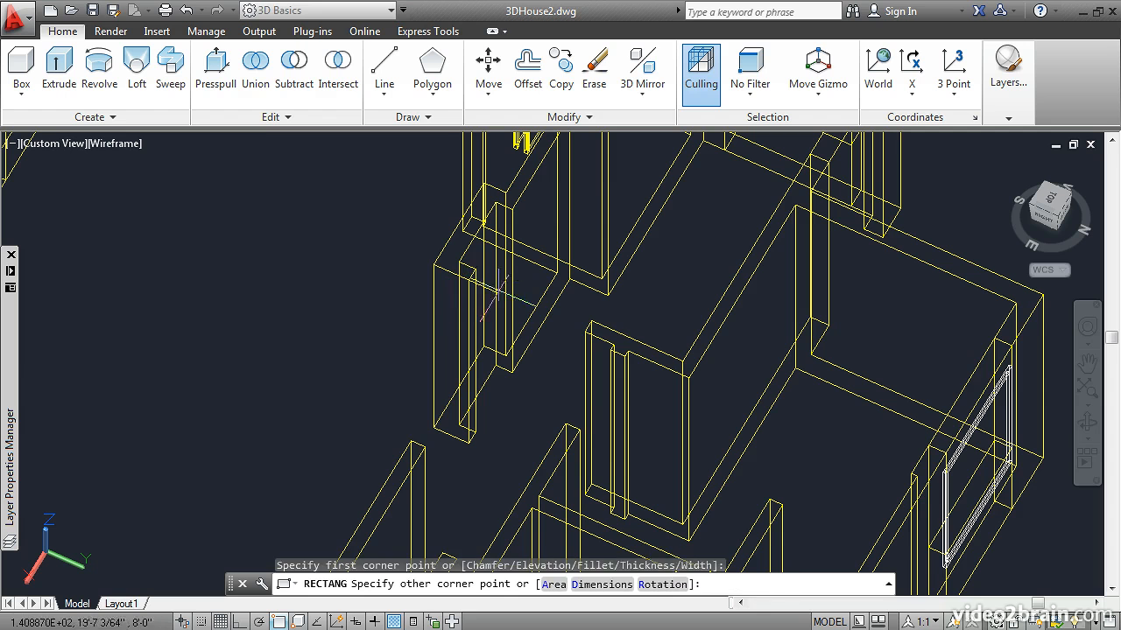
{"action": "left_click", "coordinate": [583, 316]}
{"action": "key", "text": "Return"}
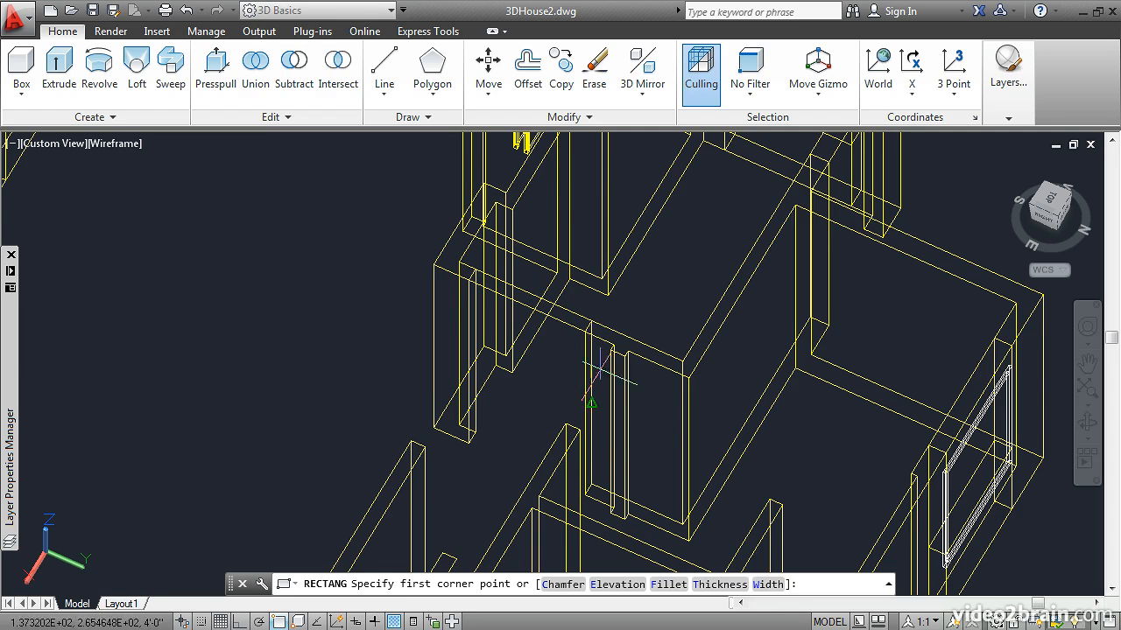
{"action": "left_click", "coordinate": [624, 355]}
{"action": "left_click", "coordinate": [575, 430]}
Draw a rectangle across the gap between the freestanding interior wall's front end and the neighbouring narrow wall.
{"action": "scroll", "coordinate": [488, 428], "scroll_direction": "down", "scroll_amount": 2}
{"action": "scroll", "coordinate": [489, 427], "scroll_direction": "down", "scroll_amount": 4}
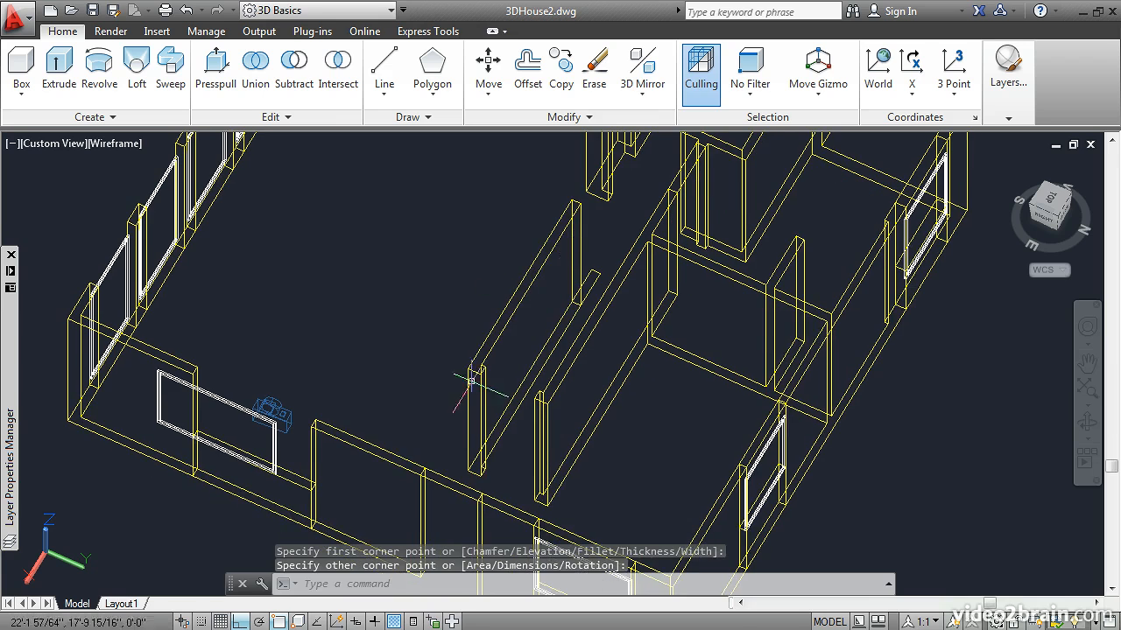
{"action": "key", "text": "Return"}
{"action": "left_click", "coordinate": [497, 377]}
{"action": "scroll", "coordinate": [534, 390], "scroll_direction": "up", "scroll_amount": 4}
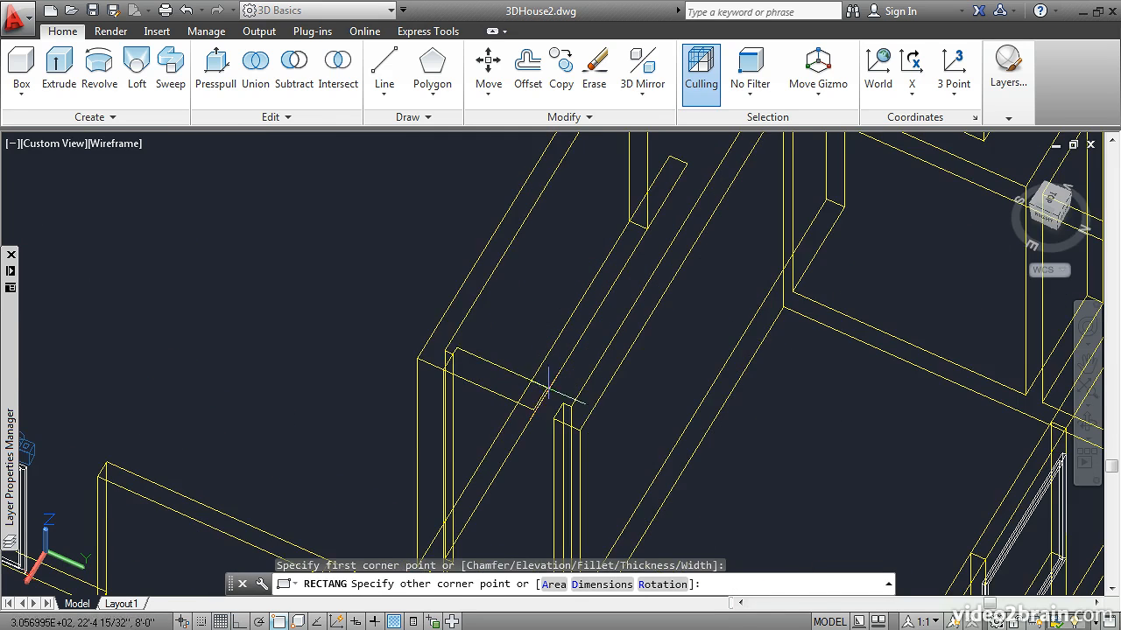
{"action": "left_click", "coordinate": [564, 403]}
Draw a rectangle at wall-top level above the rear-wall window nearest the corner by the UCS icon.
{"action": "scroll", "coordinate": [552, 400], "scroll_direction": "down", "scroll_amount": 5}
{"action": "scroll", "coordinate": [545, 408], "scroll_direction": "up", "scroll_amount": 2}
{"action": "middle_click_drag", "start_coordinate": [544, 408], "coordinate": [565, 522]}
{"action": "scroll", "coordinate": [478, 265], "scroll_direction": "up", "scroll_amount": 2}
{"action": "middle_click_drag", "start_coordinate": [478, 264], "coordinate": [575, 430]}
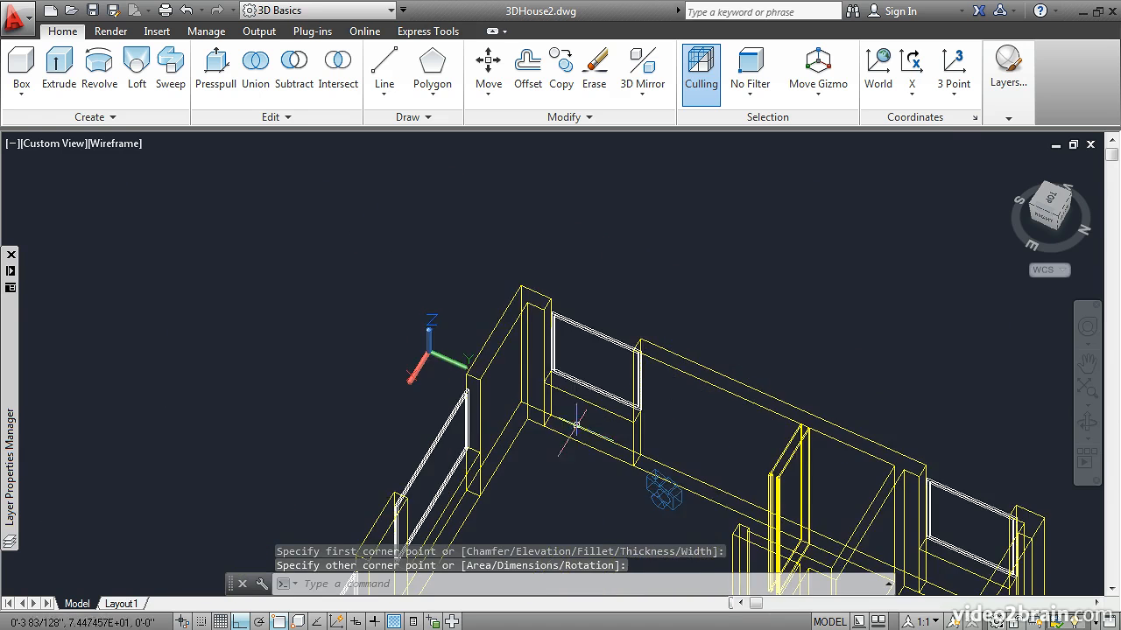
{"action": "scroll", "coordinate": [581, 382], "scroll_direction": "up", "scroll_amount": 2}
{"action": "key", "text": "Return"}
{"action": "left_click", "coordinate": [665, 333]}
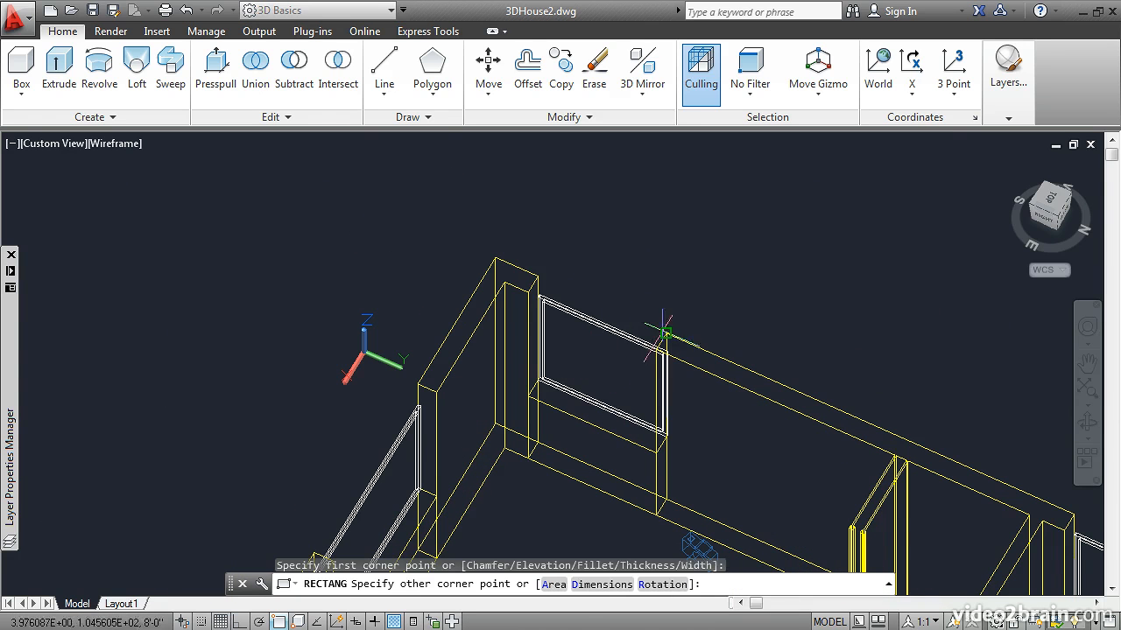
Draw wall-top rectangles above the wide window by the UCS icon and the nearest tall frame along the same wall.
{"action": "middle_click_drag", "start_coordinate": [398, 378], "coordinate": [503, 226]}
{"action": "key", "text": "Return"}
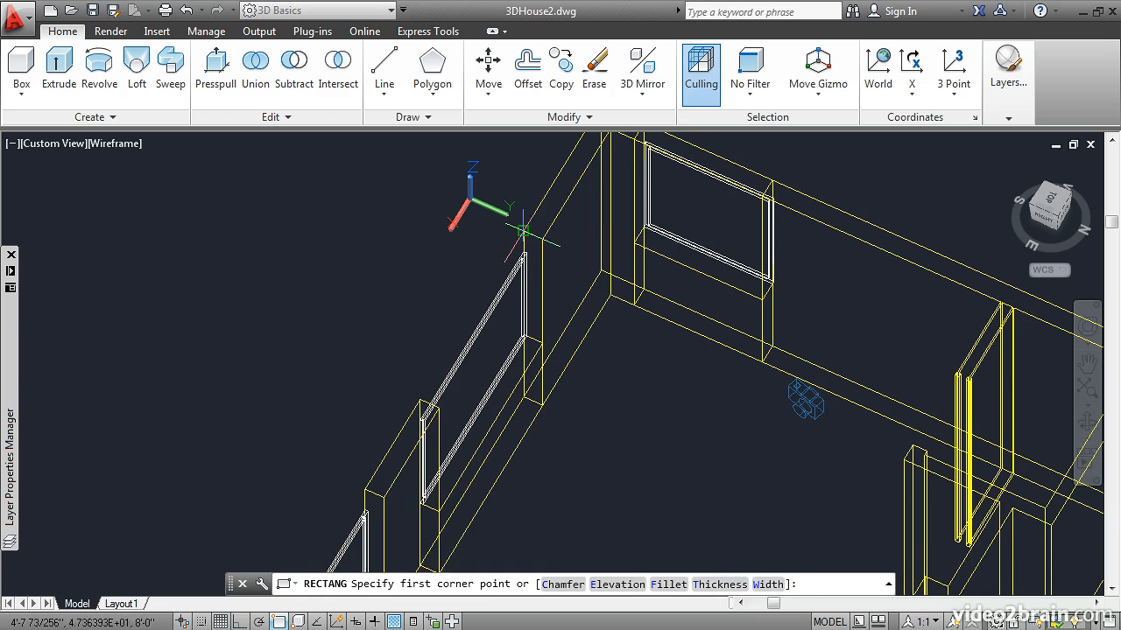
{"action": "left_click", "coordinate": [423, 413]}
{"action": "middle_click_drag", "start_coordinate": [302, 490], "coordinate": [477, 269]}
{"action": "key", "text": "Return"}
{"action": "left_click", "coordinate": [538, 267]}
{"action": "scroll", "coordinate": [458, 318], "scroll_direction": "up", "scroll_amount": 3}
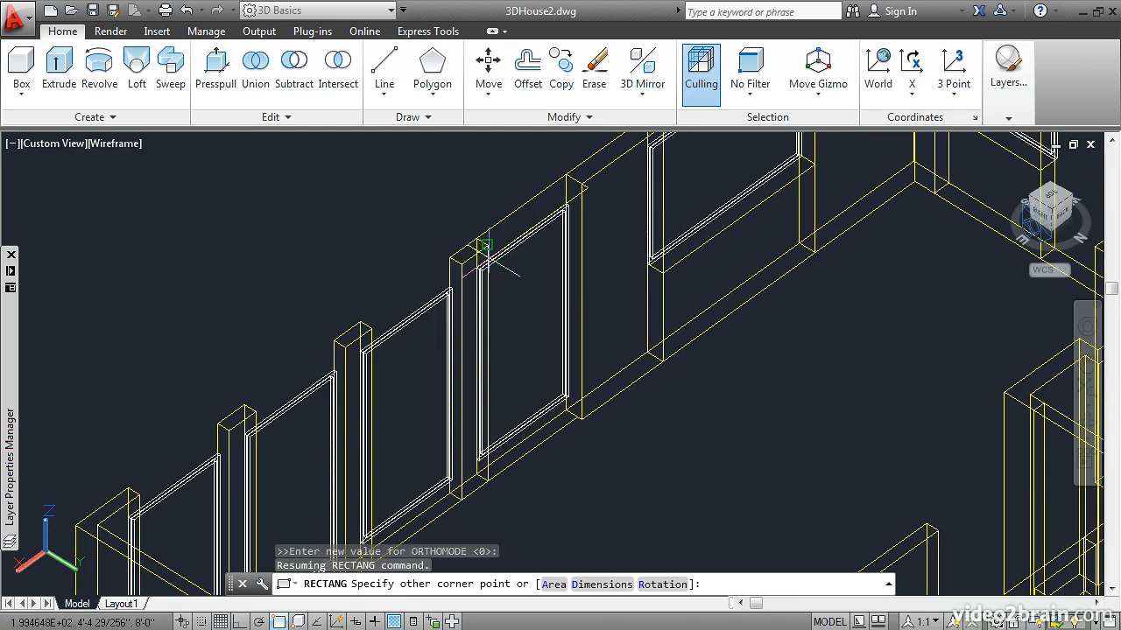
{"action": "left_click", "coordinate": [480, 238]}
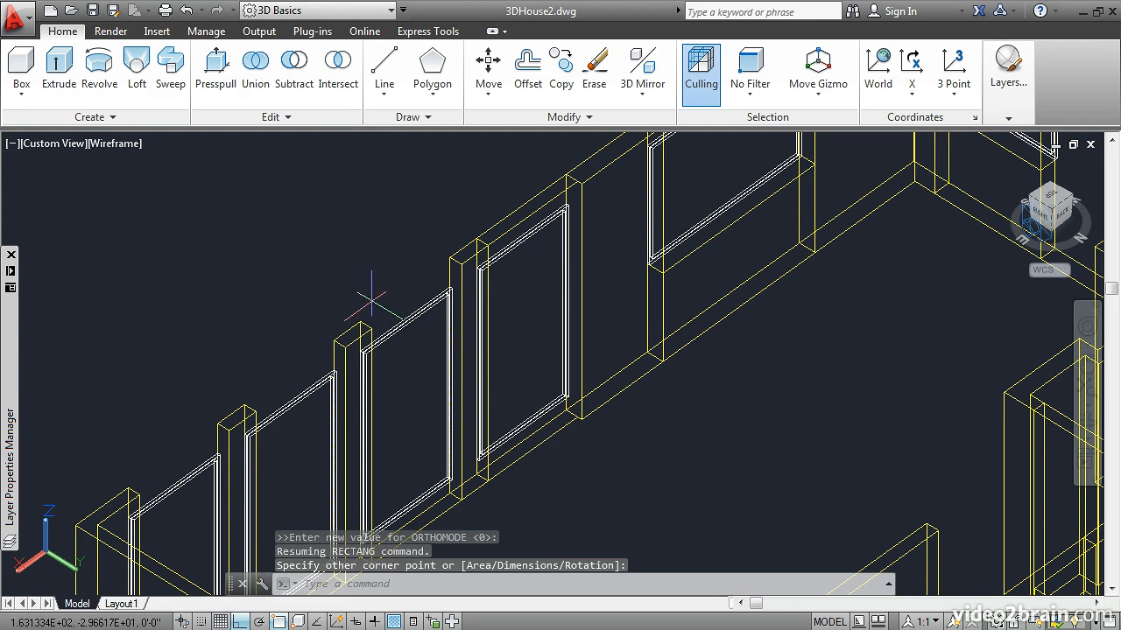
Draw wall-top rectangles above the three remaining tall frames along the same exterior wall.
{"action": "key", "text": "Return"}
{"action": "left_click", "coordinate": [445, 254]}
{"action": "left_click", "coordinate": [370, 324]}
{"action": "key", "text": "Return"}
{"action": "left_click", "coordinate": [333, 340]}
{"action": "left_click", "coordinate": [237, 417]}
{"action": "key", "text": "Return"}
{"action": "left_click", "coordinate": [154, 464]}
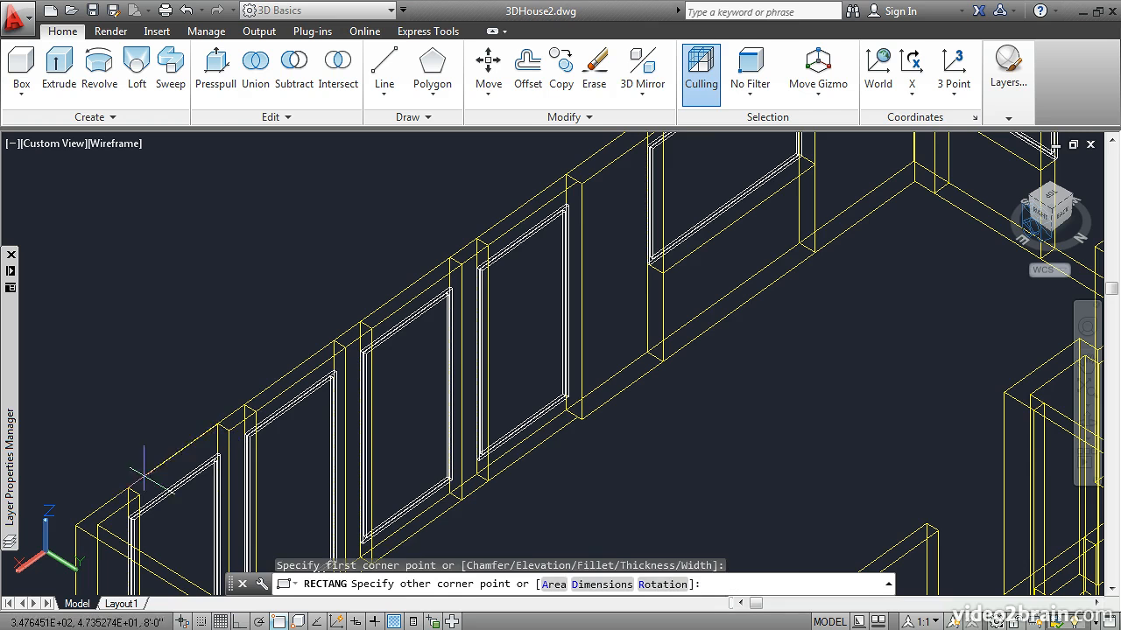
{"action": "left_click", "coordinate": [113, 513]}
Begin an extrusion with the rectangles over the entrance, the gap by the freestanding wall, the front window and the two right-wall windows.
{"action": "scroll", "coordinate": [390, 410], "scroll_direction": "down", "scroll_amount": 5}
{"action": "middle_click_drag", "start_coordinate": [390, 410], "coordinate": [368, 362]}
{"action": "left_click", "coordinate": [59, 72]}
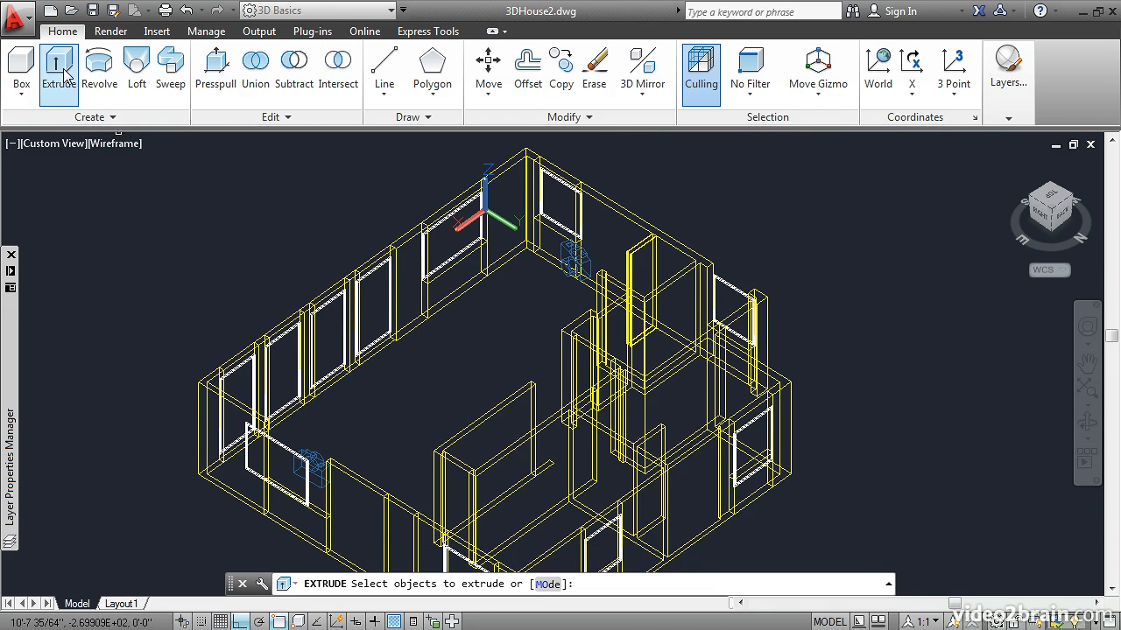
{"action": "middle_click_drag", "start_coordinate": [366, 433], "coordinate": [298, 292]}
{"action": "scroll", "coordinate": [314, 341], "scroll_direction": "up", "scroll_amount": 2}
{"action": "left_click", "coordinate": [334, 368]}
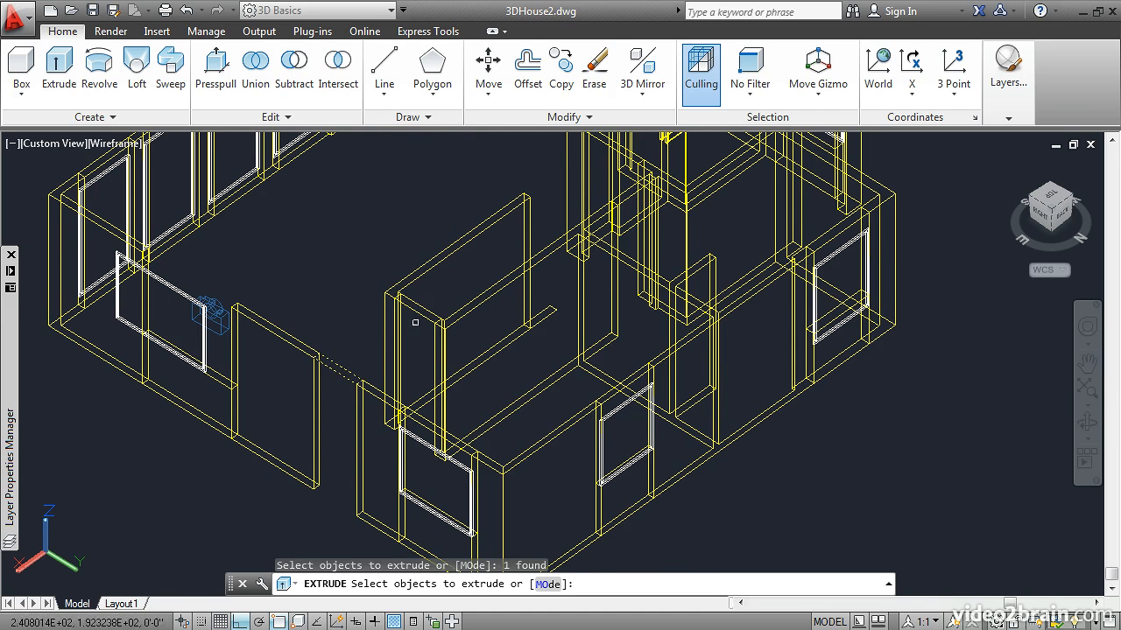
{"action": "left_click", "coordinate": [415, 311]}
{"action": "left_click", "coordinate": [414, 416]}
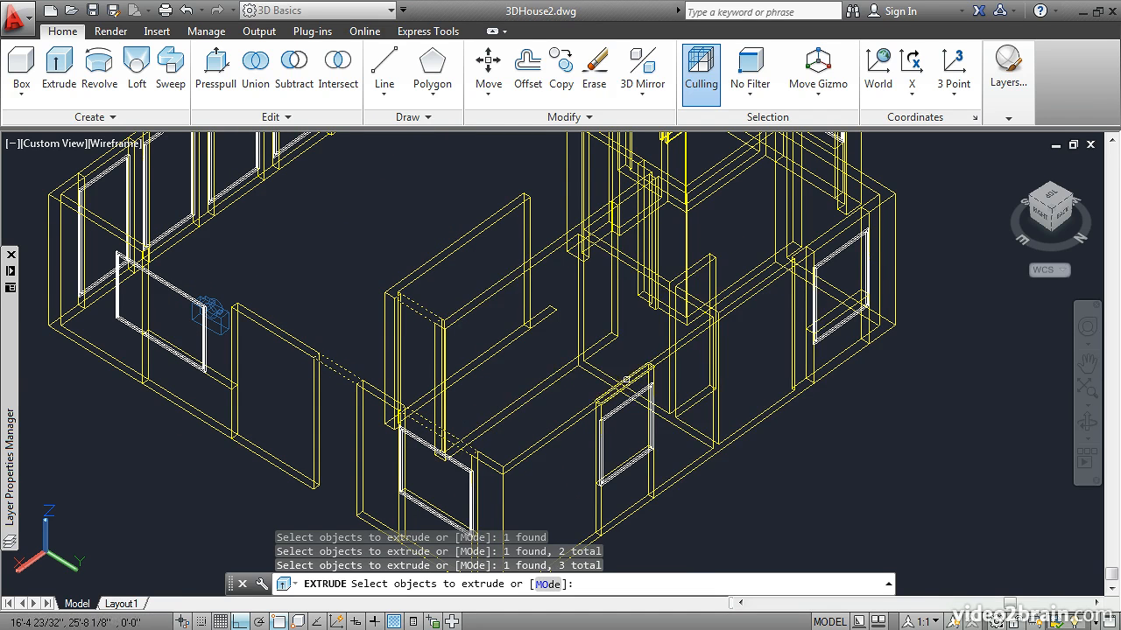
{"action": "left_click", "coordinate": [585, 389]}
{"action": "left_click", "coordinate": [836, 219]}
Add the remaining wall-top rectangles over the interior openings, rear windows and tall frames to the extrusion and extrude all by -12.
{"action": "middle_click_drag", "start_coordinate": [758, 193], "coordinate": [692, 318]}
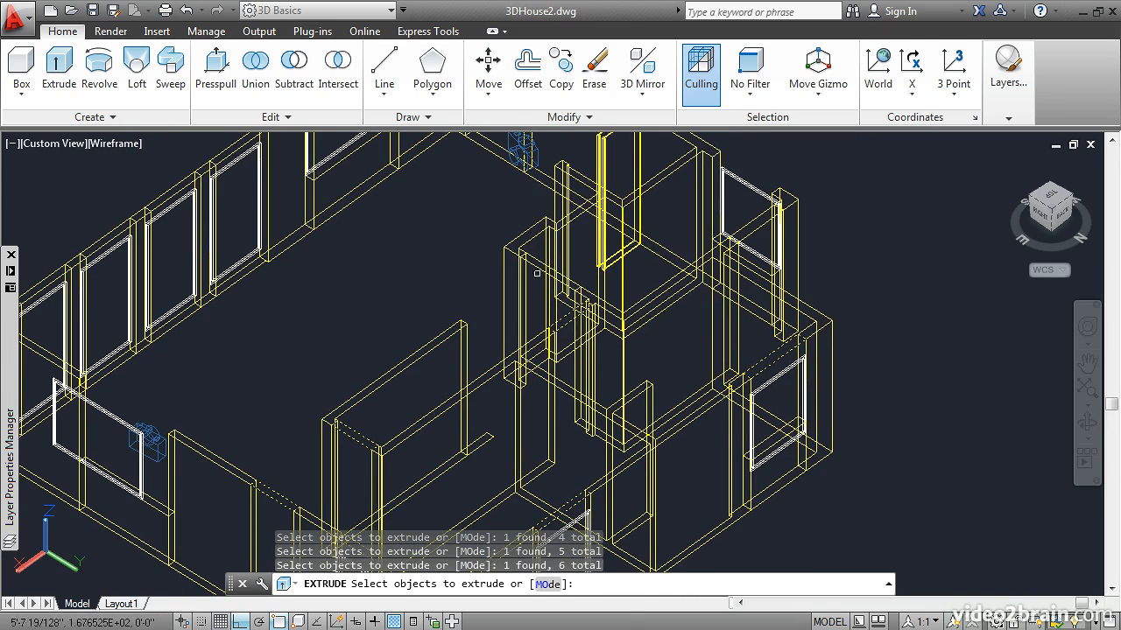
{"action": "middle_click_drag", "start_coordinate": [723, 199], "coordinate": [646, 235]}
{"action": "left_click", "coordinate": [646, 235]}
{"action": "left_click", "coordinate": [486, 268]}
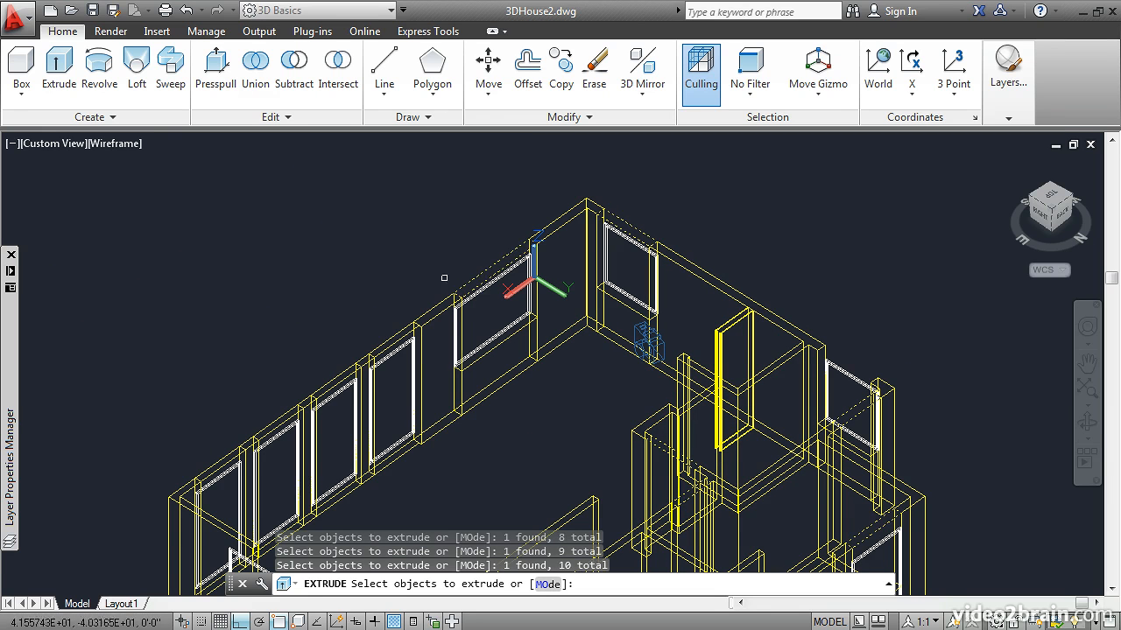
{"action": "left_click", "coordinate": [388, 336]}
{"action": "left_click", "coordinate": [340, 375]}
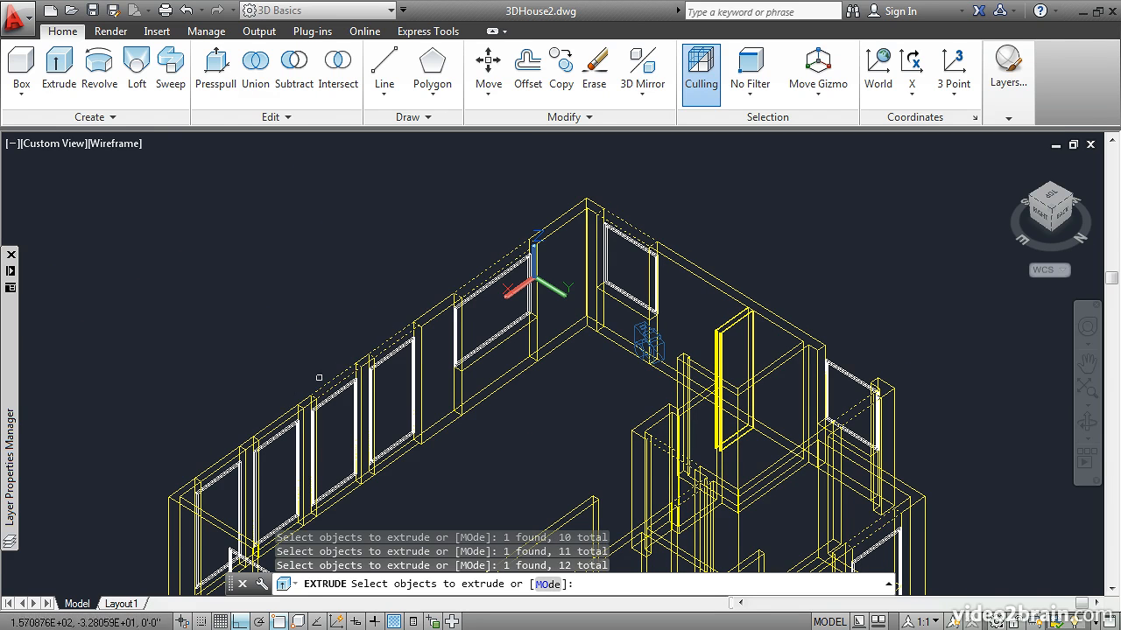
{"action": "left_click", "coordinate": [287, 413]}
{"action": "left_click", "coordinate": [222, 457]}
{"action": "mouse_move", "coordinate": [222, 426]}
{"action": "middle_mouse_down"}
{"action": "mouse_move", "coordinate": [236, 338]}
{"action": "mouse_move", "coordinate": [213, 250]}
{"action": "middle_mouse_up"}
{"action": "key", "text": "Return"}
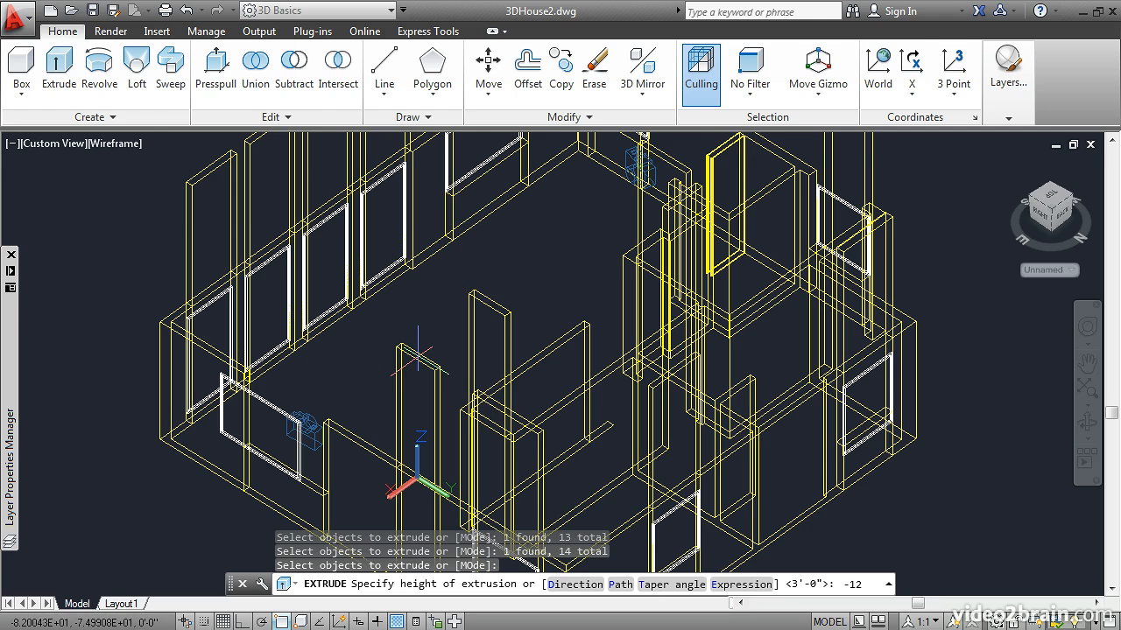
{"action": "key", "text": "Return"}
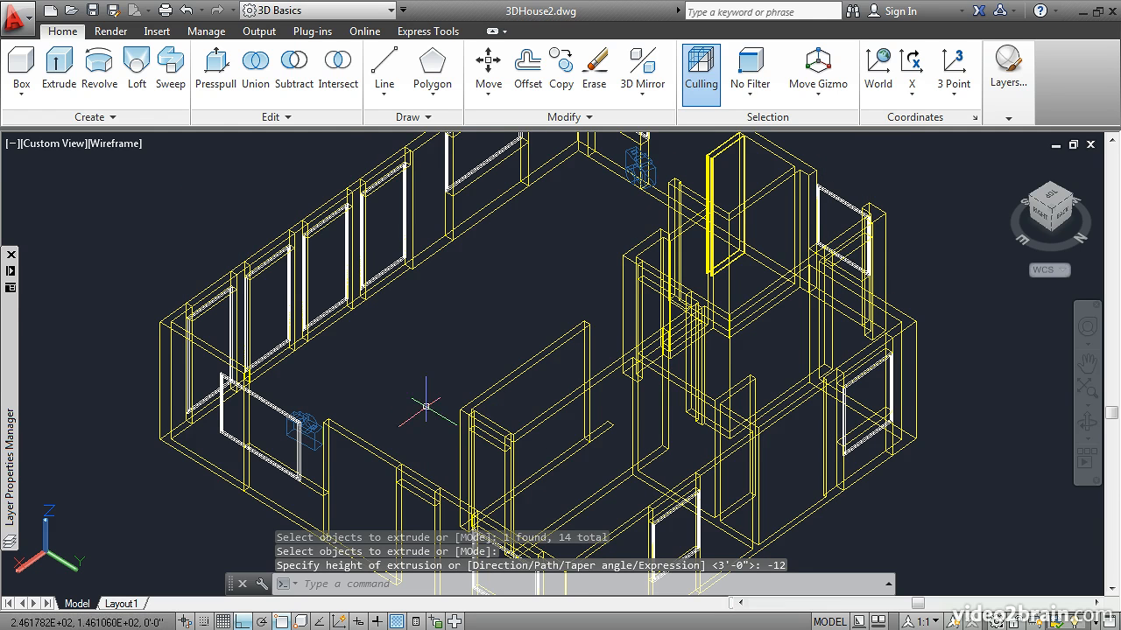
Draw a wall-top rectangle across the gap above the window between the house corner and the entrance.
{"action": "middle_click_drag", "start_coordinate": [426, 408], "coordinate": [500, 293]}
{"action": "middle_click_drag", "start_coordinate": [427, 271], "coordinate": [601, 348]}
{"action": "scroll", "coordinate": [600, 349], "scroll_direction": "up", "scroll_amount": 6}
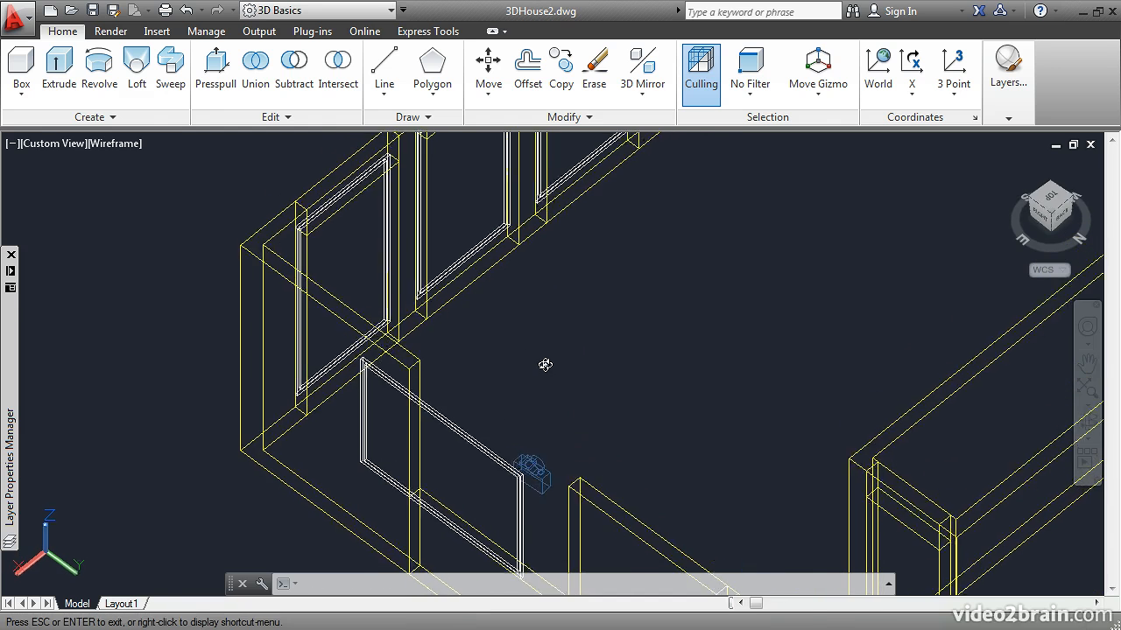
{"action": "type", "text": "re"}
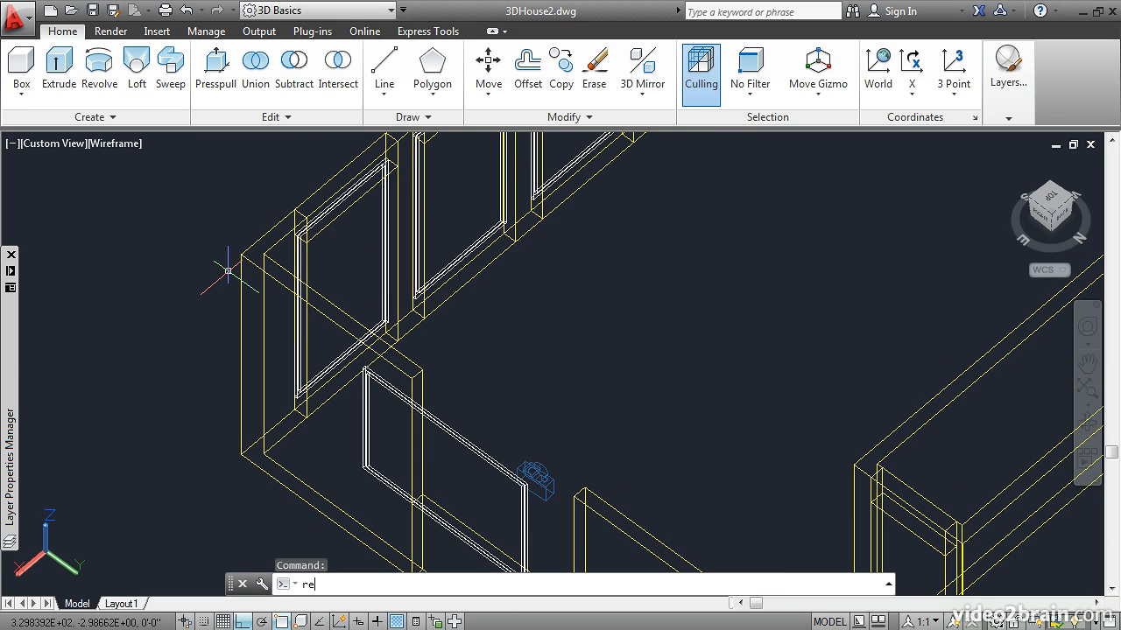
{"action": "type", "text": "c"}
{"action": "key", "text": "Return"}
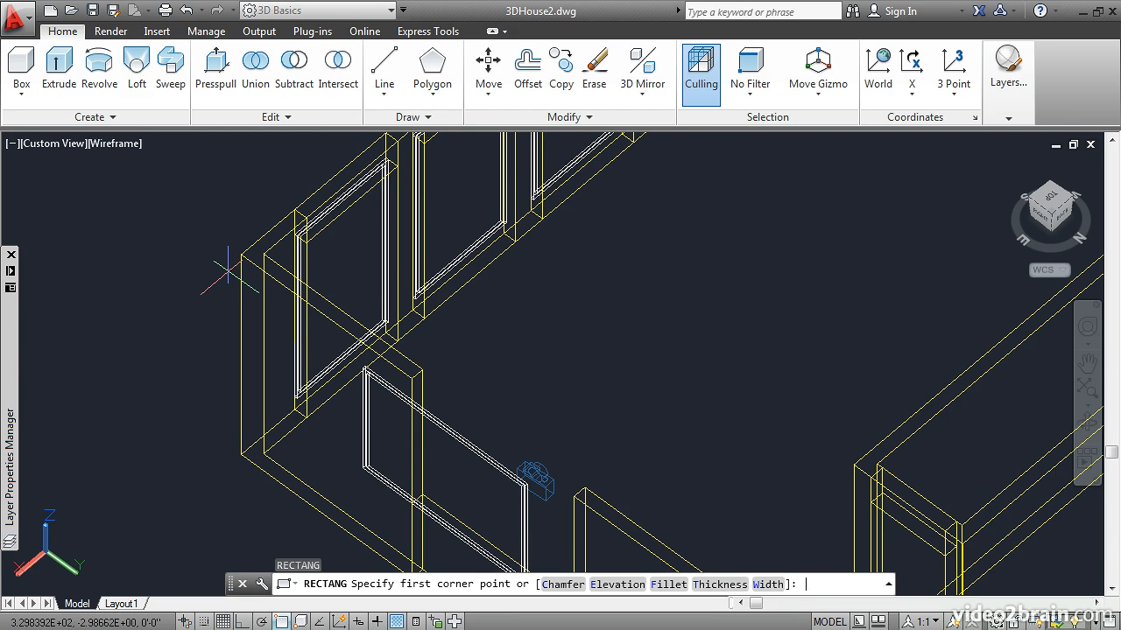
{"action": "left_click", "coordinate": [422, 366]}
{"action": "left_click", "coordinate": [582, 483]}
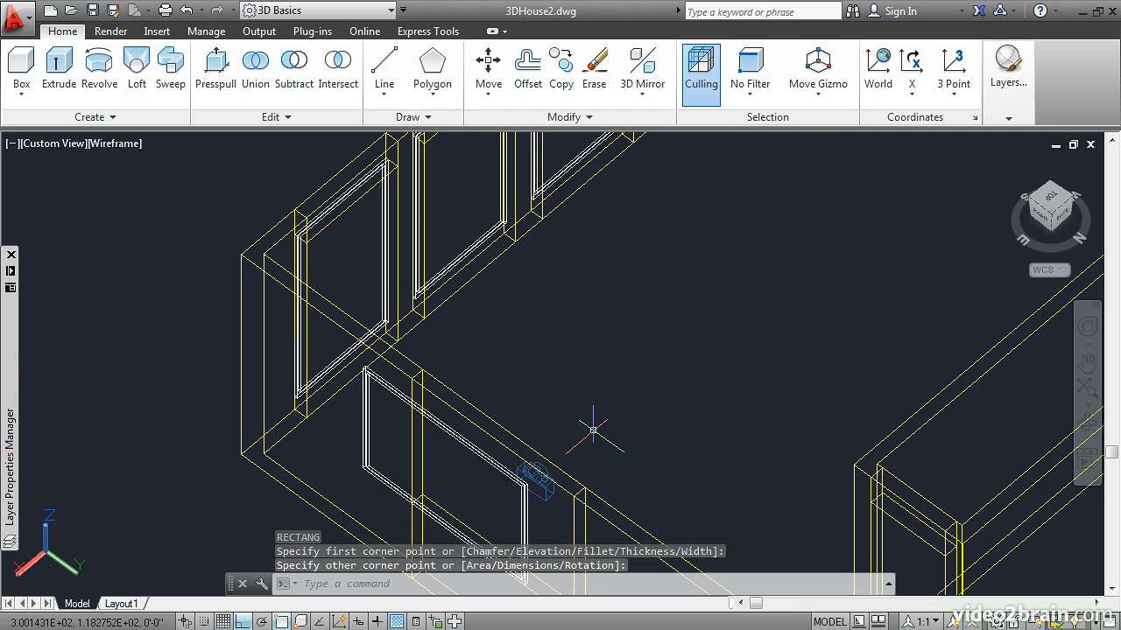
Extrude the rectangle just drawn above the window beside the entrance by -12.
{"action": "type", "text": "ext"}
{"action": "key", "text": "Return"}
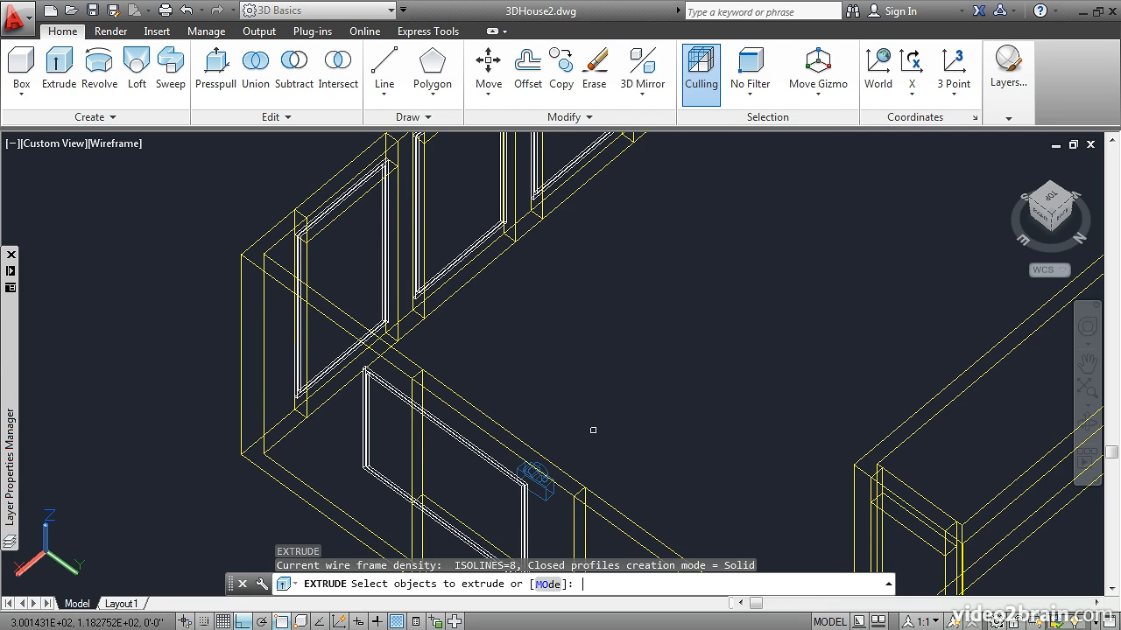
{"action": "type", "text": "l"}
{"action": "key", "text": "Return"}
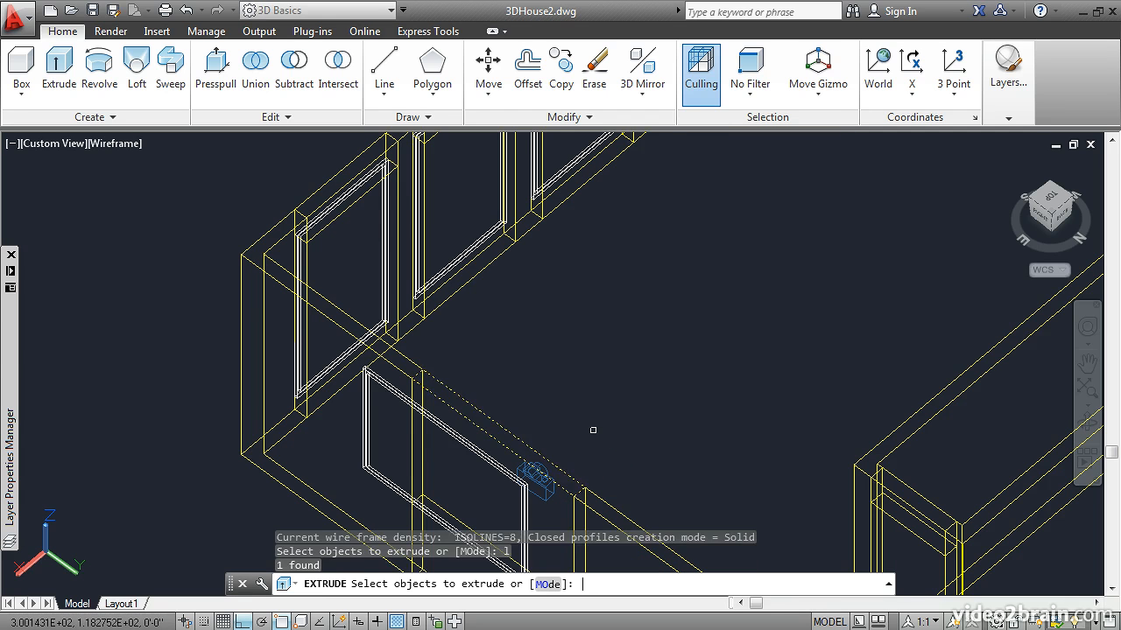
{"action": "key", "text": "Return"}
{"action": "type", "text": "-"}
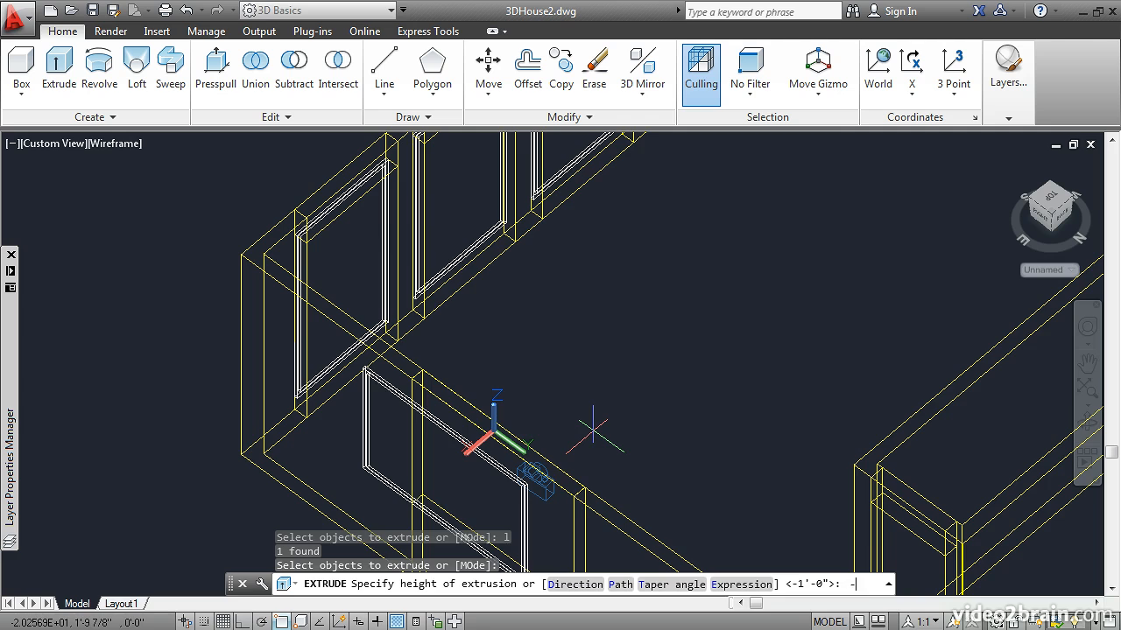
{"action": "type", "text": "12"}
{"action": "key", "text": "Return"}
Draw a wall-top rectangle across the gap above the rear-wall window farthest from the UCS icon's corner.
{"action": "scroll", "coordinate": [585, 423], "scroll_direction": "down", "scroll_amount": 3}
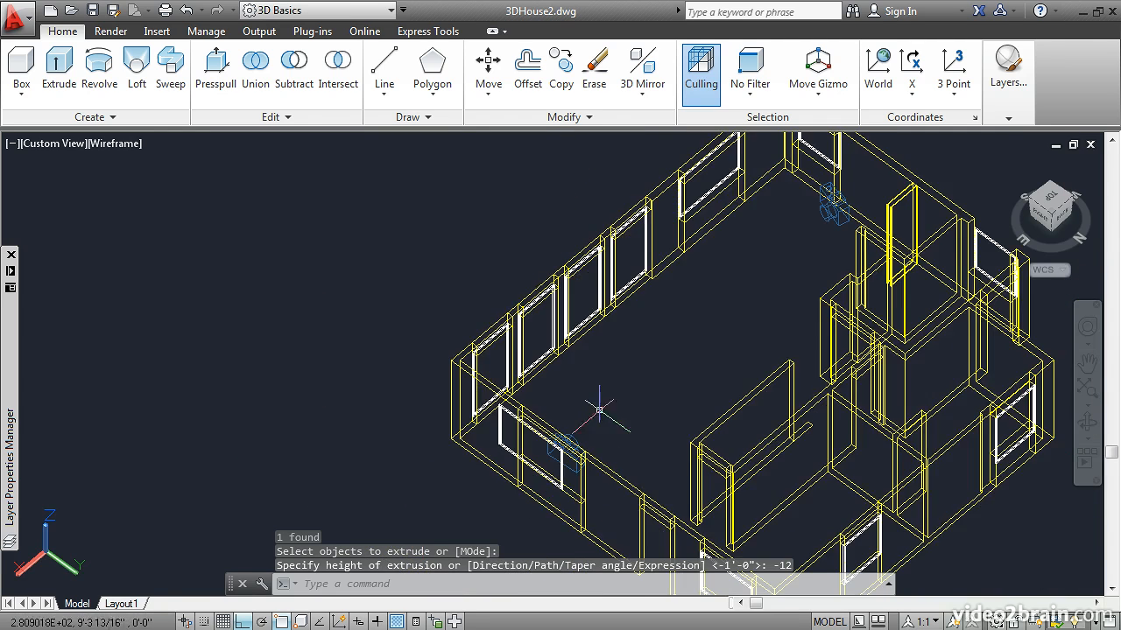
{"action": "middle_click_drag", "start_coordinate": [793, 224], "coordinate": [408, 317]}
{"action": "scroll", "coordinate": [542, 328], "scroll_direction": "up", "scroll_amount": 4}
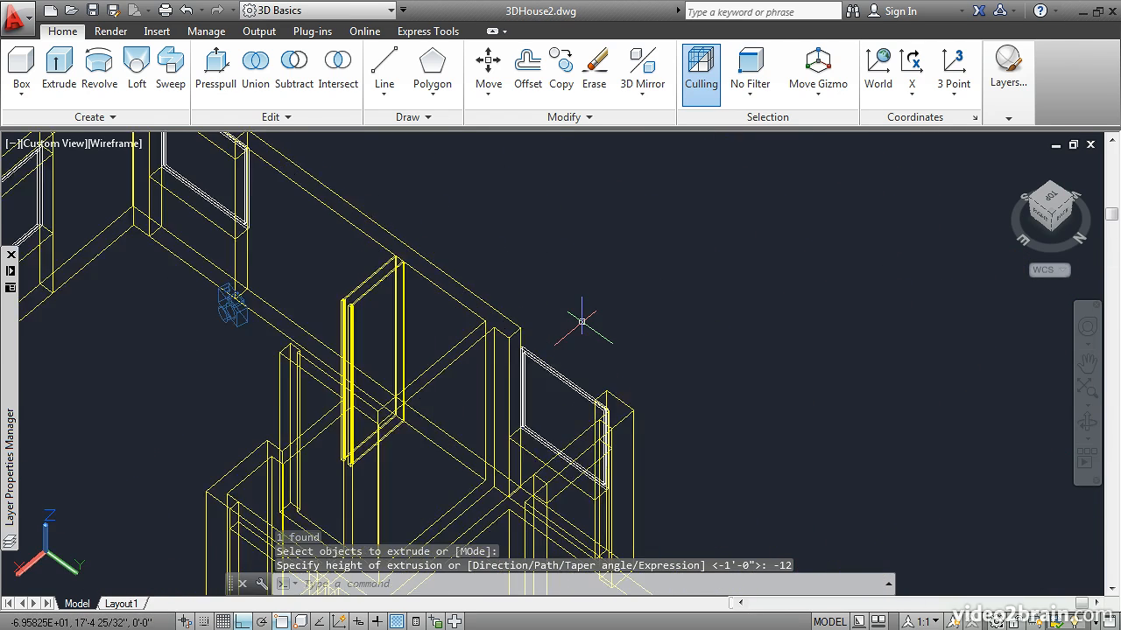
{"action": "mouse_move", "coordinate": [580, 319]}
{"action": "middle_mouse_down", "text": "shift"}
{"action": "mouse_move", "coordinate": [586, 327]}
{"action": "mouse_move", "coordinate": [586, 310]}
{"action": "middle_mouse_up", "text": "shift"}
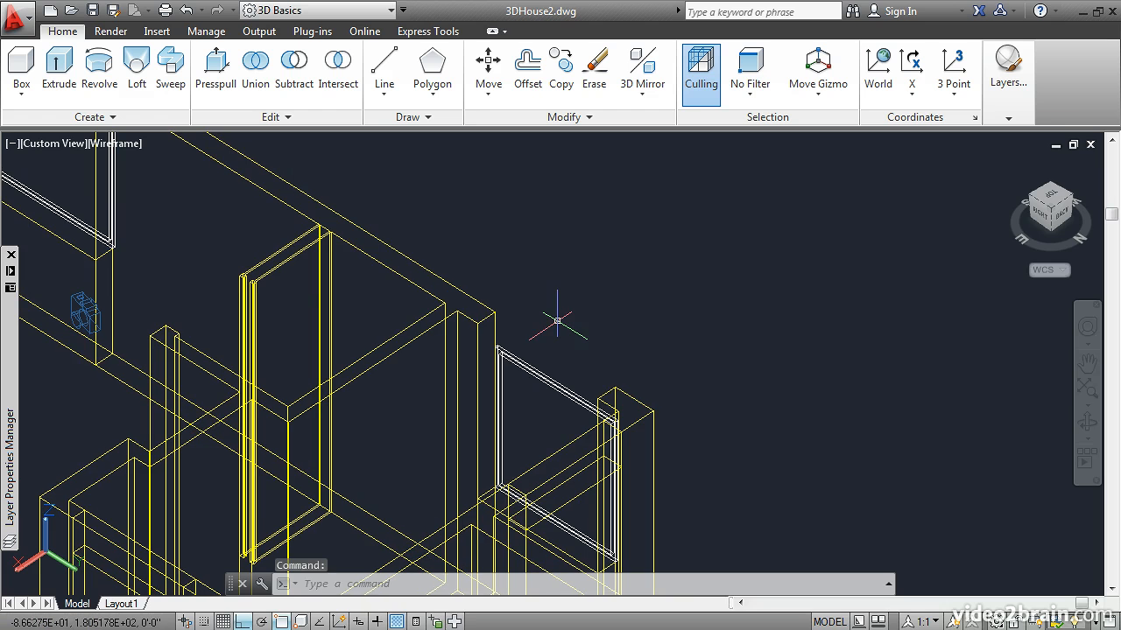
{"action": "type", "text": "rec"}
{"action": "key", "text": "Return"}
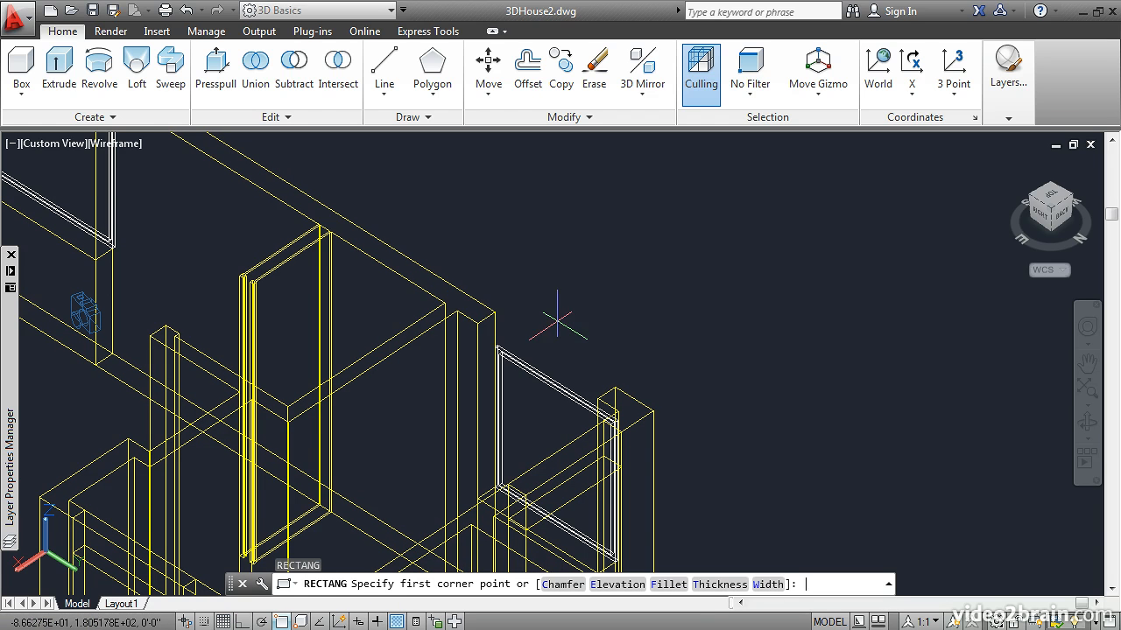
{"action": "left_click", "coordinate": [477, 325]}
{"action": "left_click", "coordinate": [616, 386]}
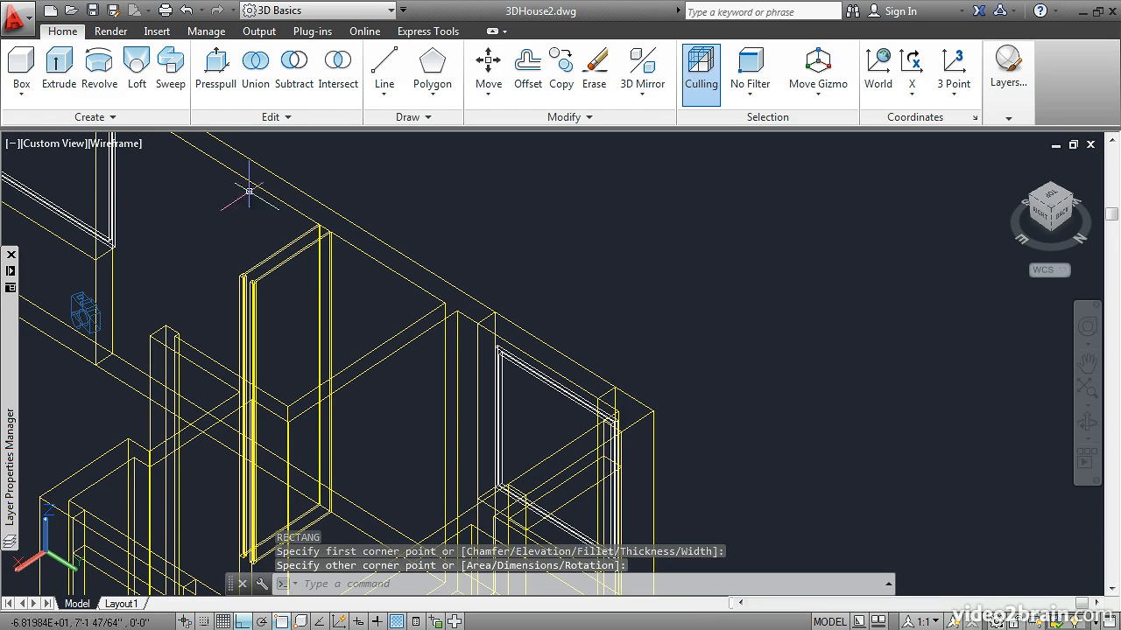
Extrude the new rectangle above that rear-wall window by -1'-0".
{"action": "left_click", "coordinate": [58, 65]}
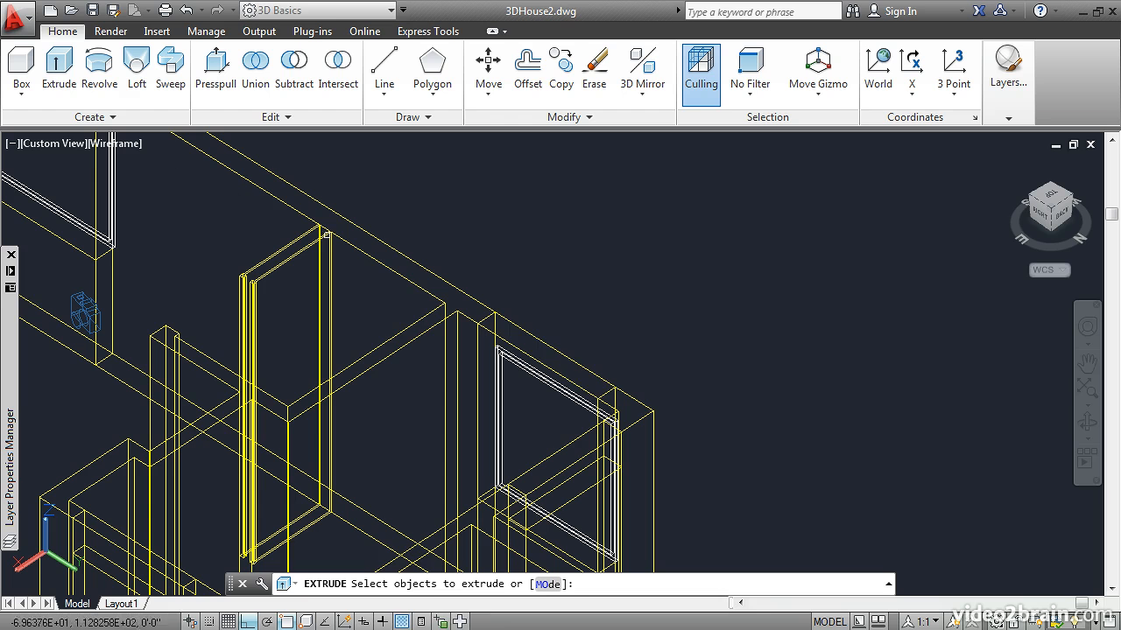
{"action": "left_click", "coordinate": [507, 323]}
{"action": "key", "text": "Return"}
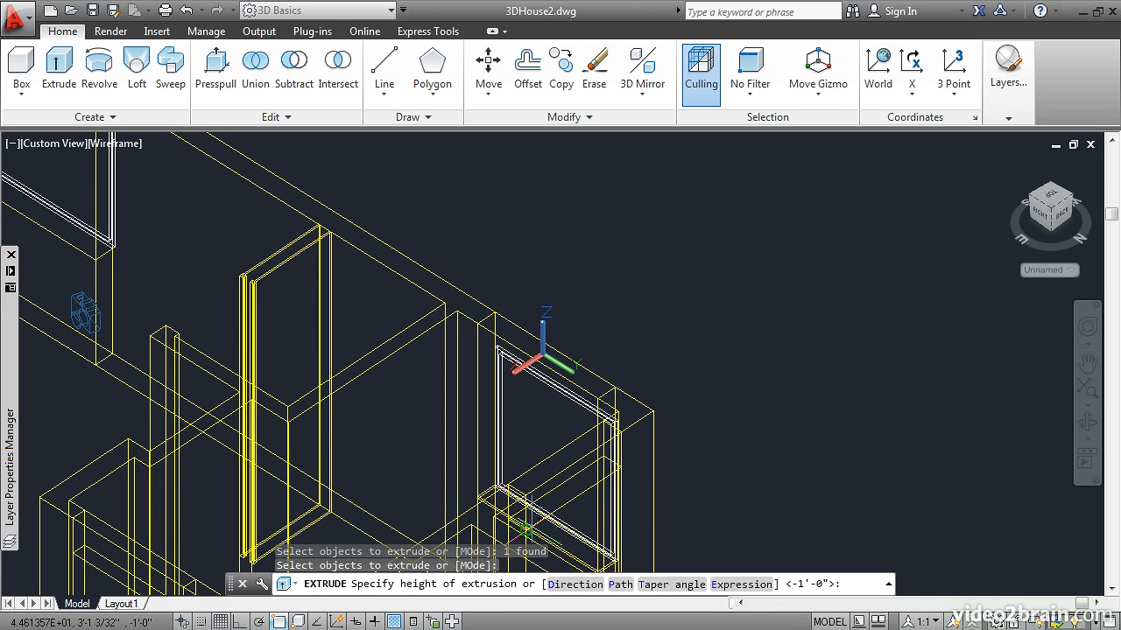
{"action": "middle_click_drag", "start_coordinate": [523, 523], "coordinate": [523, 550], "text": "shift"}
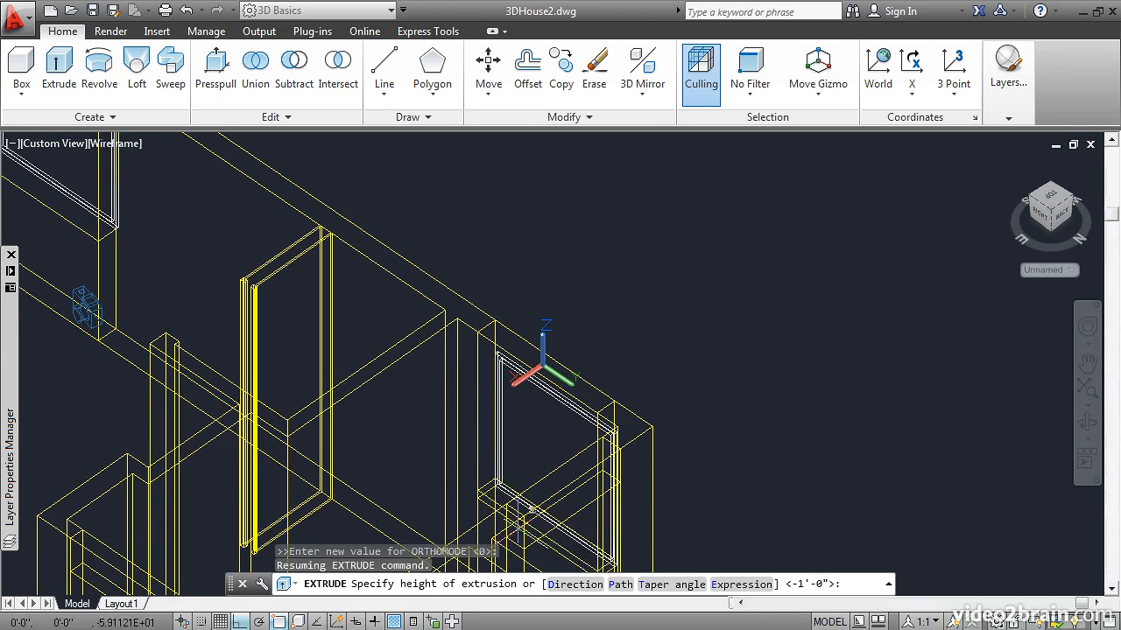
{"action": "key", "text": "Return"}
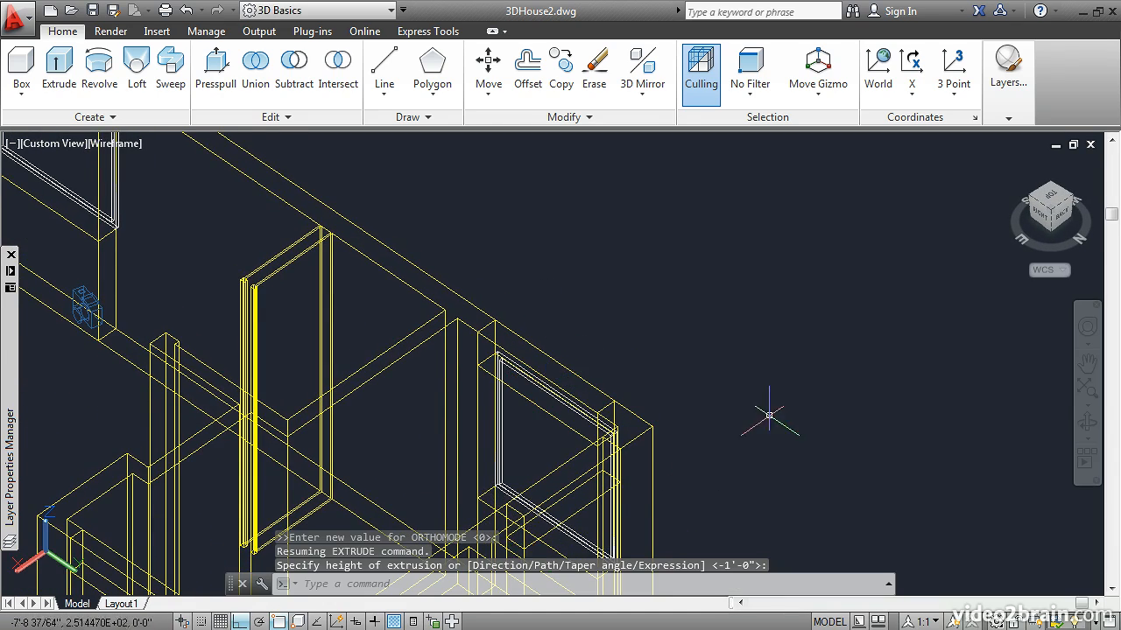
Turn off the Window-Frame layer to leave only the wall solids for selection.
{"action": "scroll", "coordinate": [773, 417], "scroll_direction": "down", "scroll_amount": 2}
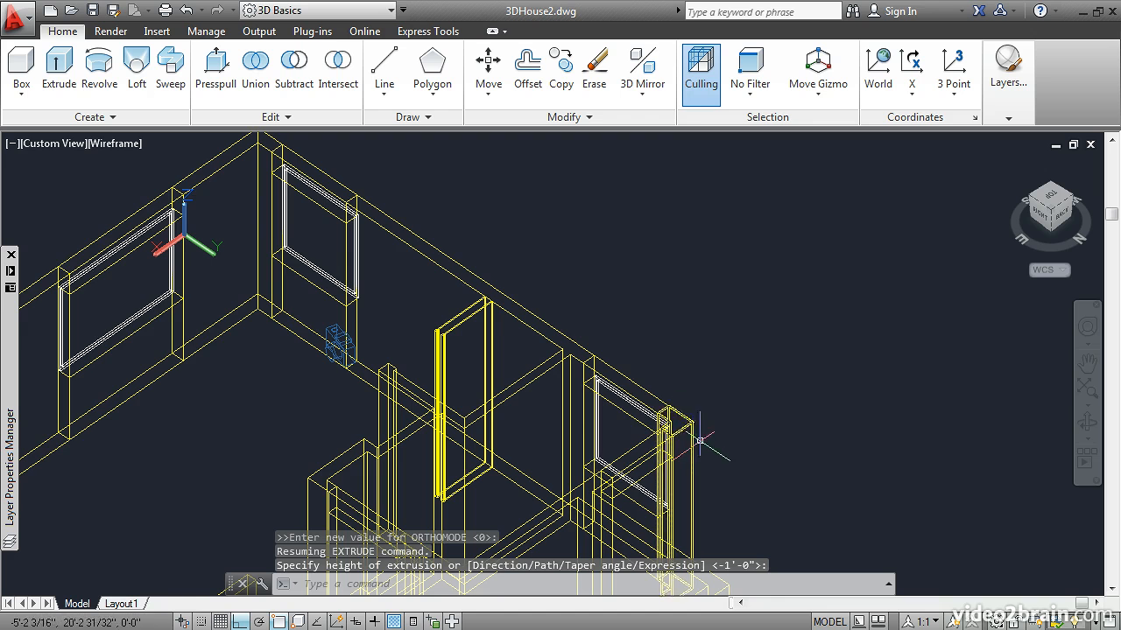
{"action": "scroll", "coordinate": [737, 397], "scroll_direction": "down", "scroll_amount": 2}
{"action": "scroll", "coordinate": [600, 419], "scroll_direction": "down", "scroll_amount": 2}
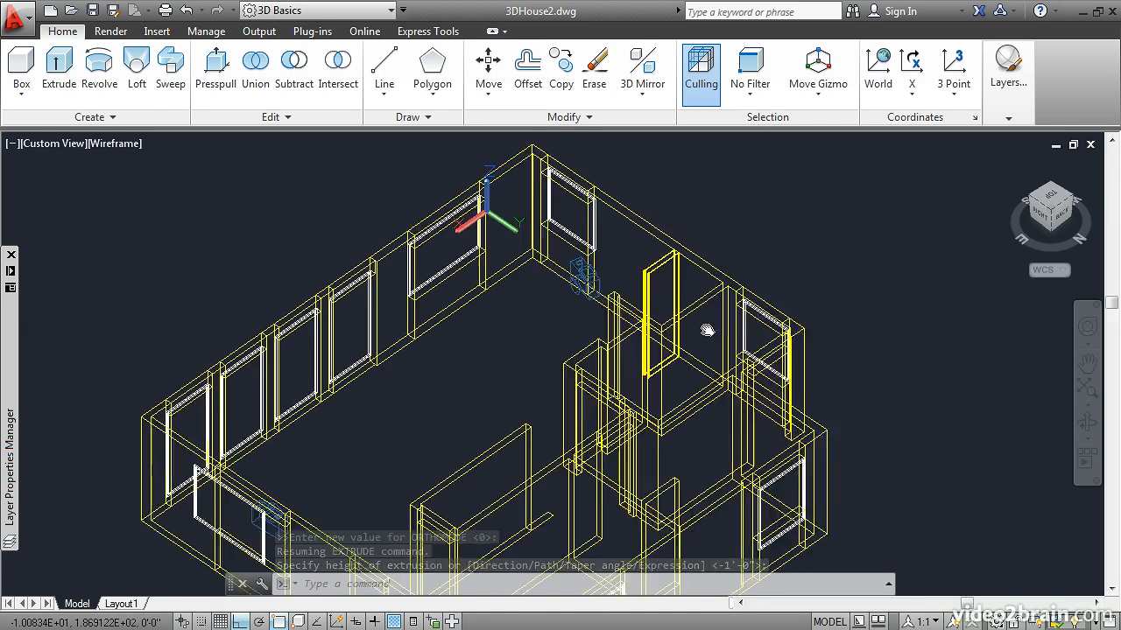
{"action": "middle_click_drag", "start_coordinate": [670, 358], "coordinate": [780, 265]}
{"action": "scroll", "coordinate": [552, 336], "scroll_direction": "down", "scroll_amount": 3}
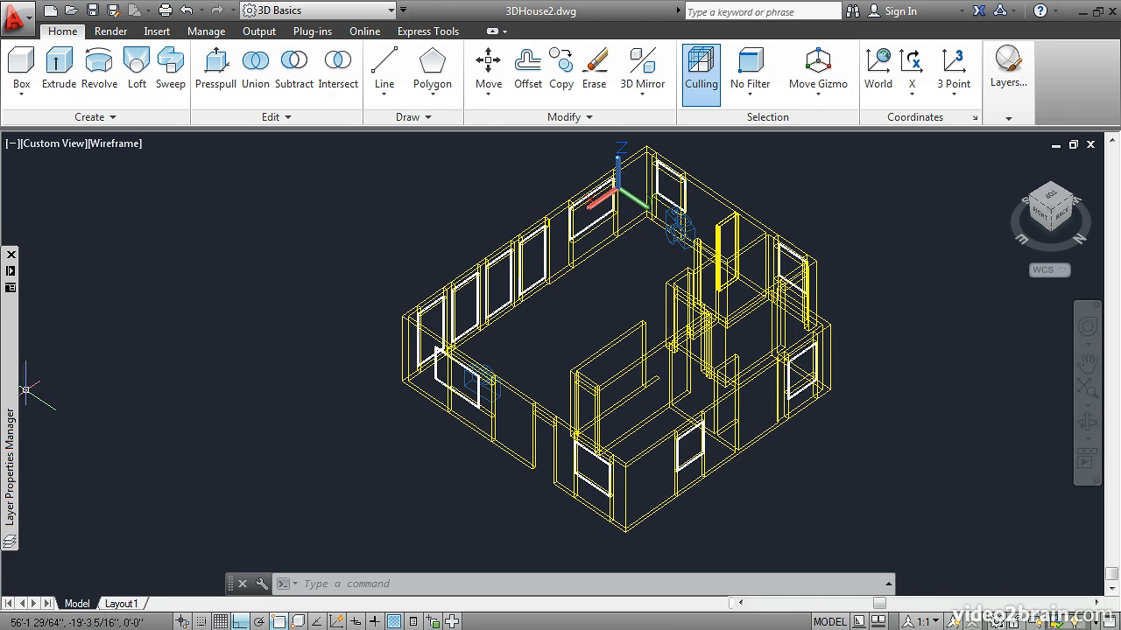
{"action": "mouse_move", "coordinate": [12, 399]}
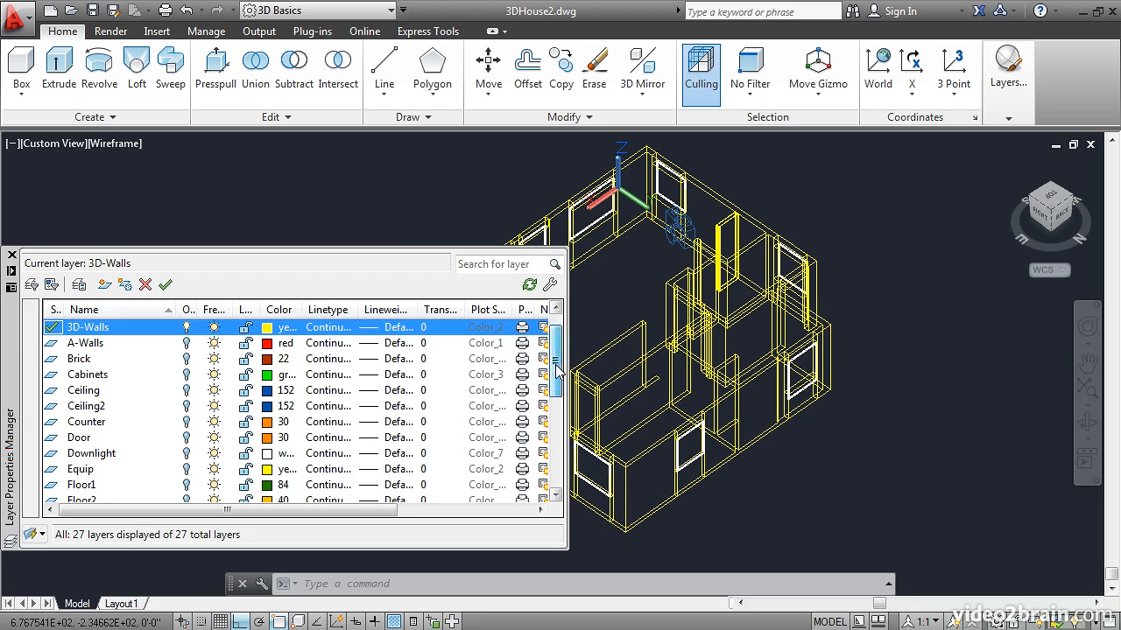
{"action": "left_click_drag", "start_coordinate": [556, 367], "coordinate": [561, 478]}
{"action": "left_click", "coordinate": [186, 453]}
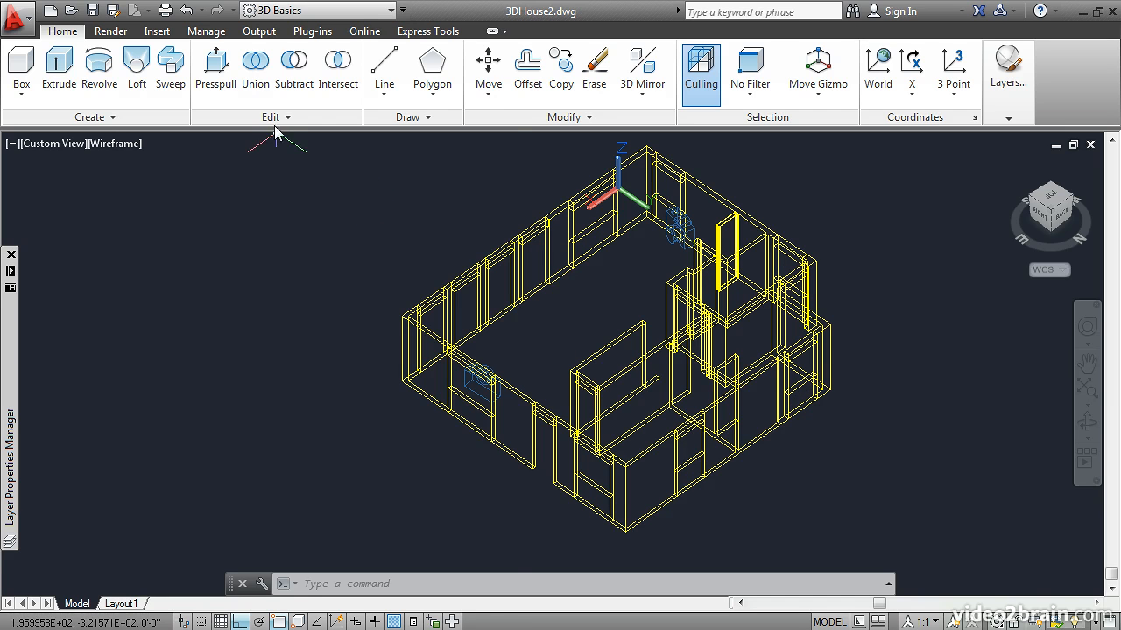
Union all the wall solids of the house into a single solid.
{"action": "left_click", "coordinate": [256, 70]}
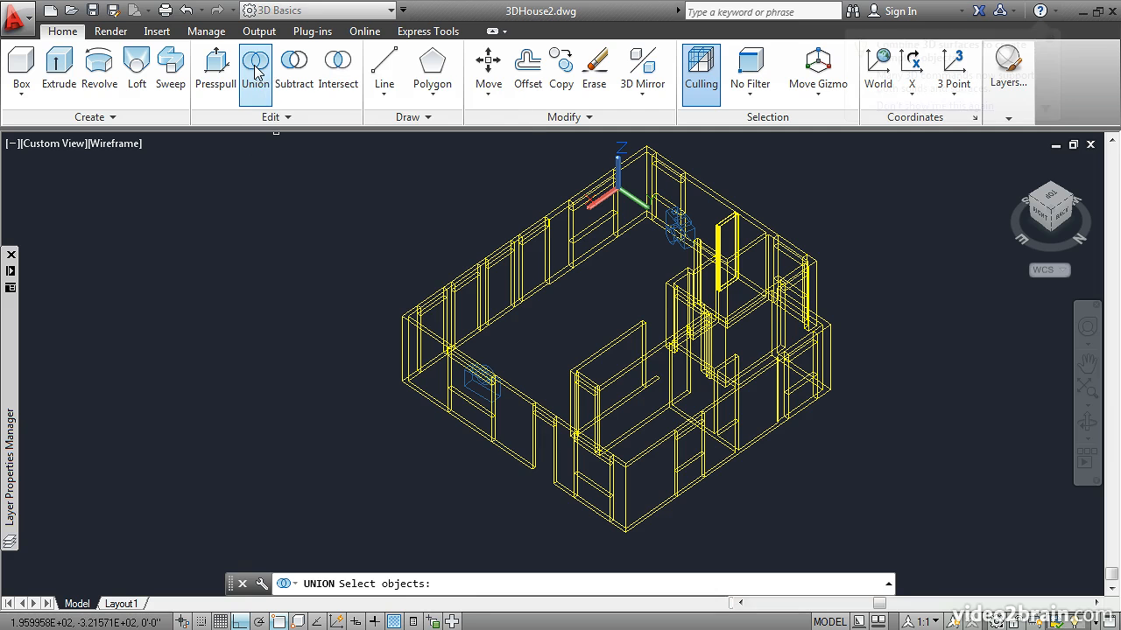
{"action": "left_click", "coordinate": [317, 144]}
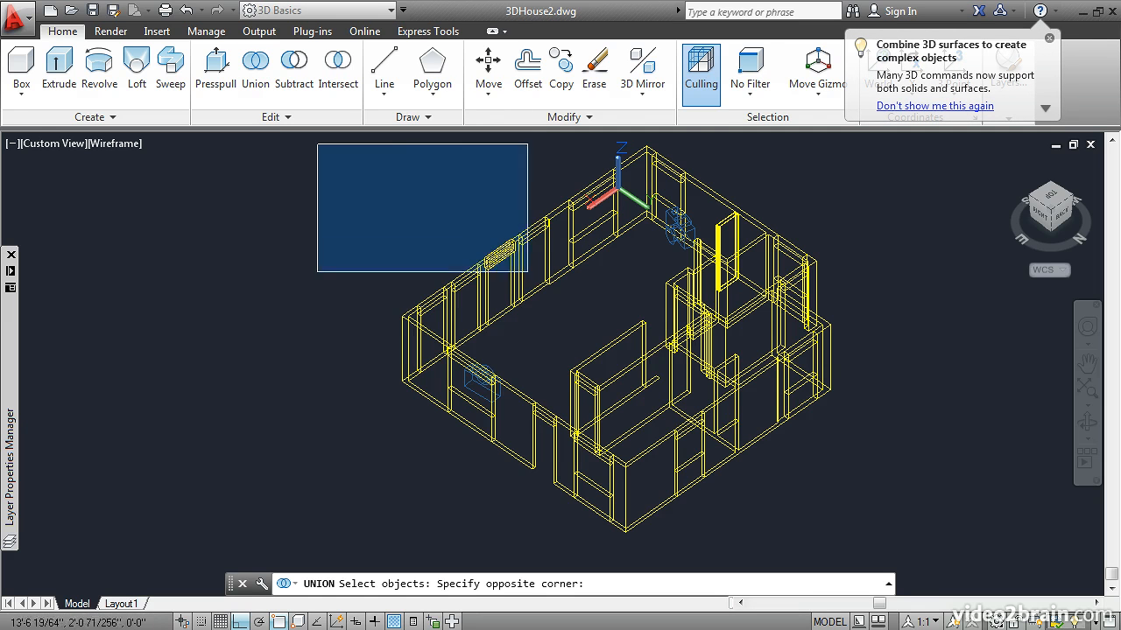
{"action": "left_click", "coordinate": [887, 545]}
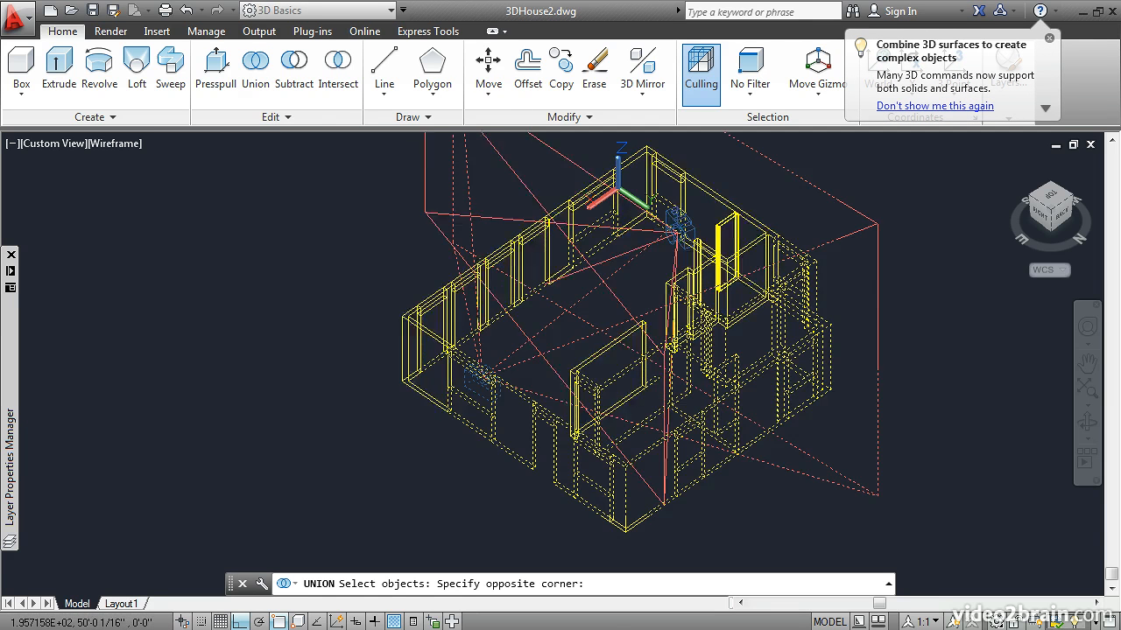
{"action": "key", "text": "Return"}
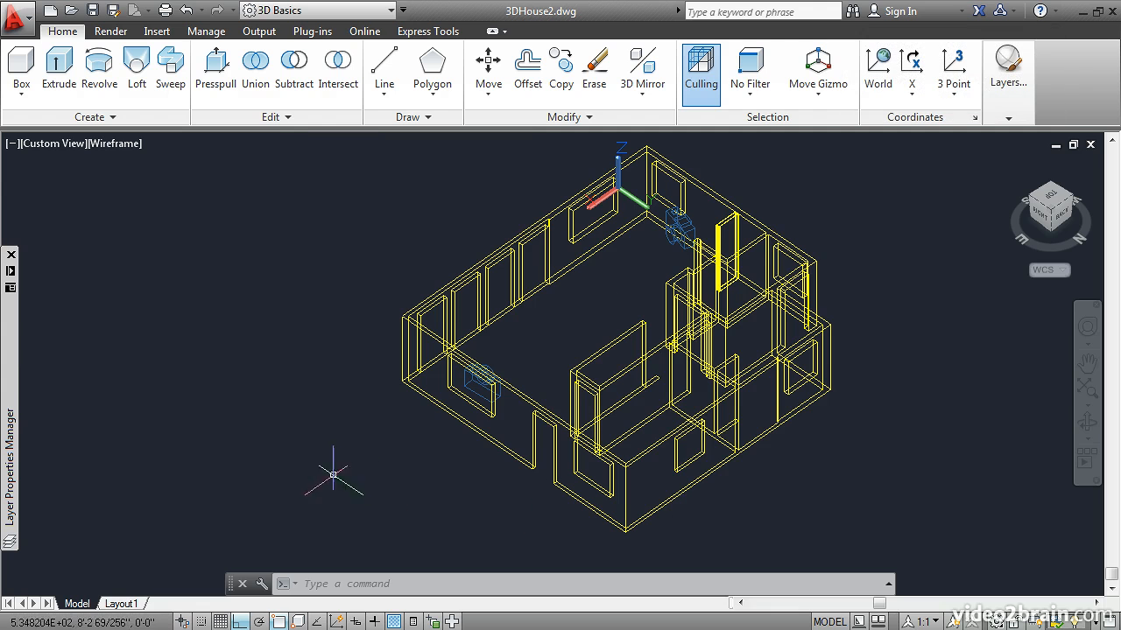
Set the visual style to Shaded with edges and view the house from its front side.
{"action": "left_click", "coordinate": [110, 145]}
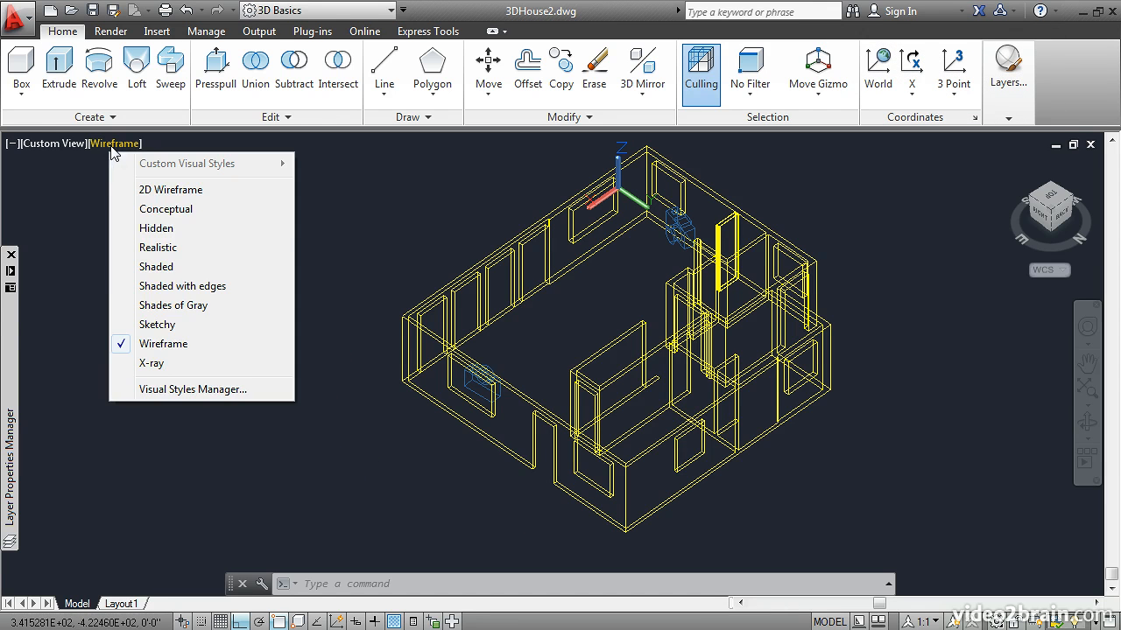
{"action": "left_click", "coordinate": [149, 289]}
{"action": "middle_click_drag", "start_coordinate": [343, 278], "coordinate": [678, 275], "text": "shift"}
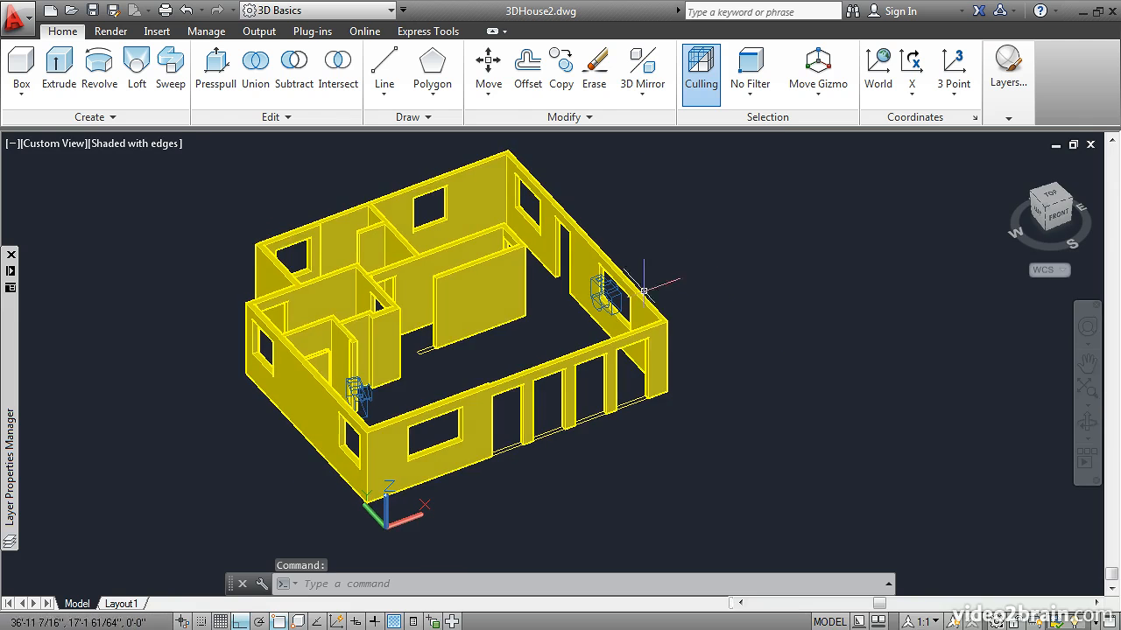
Turn the Window-Frame layer back on and inspect the frames in the wall openings up close.
{"action": "scroll", "coordinate": [442, 400], "scroll_direction": "up", "scroll_amount": 3}
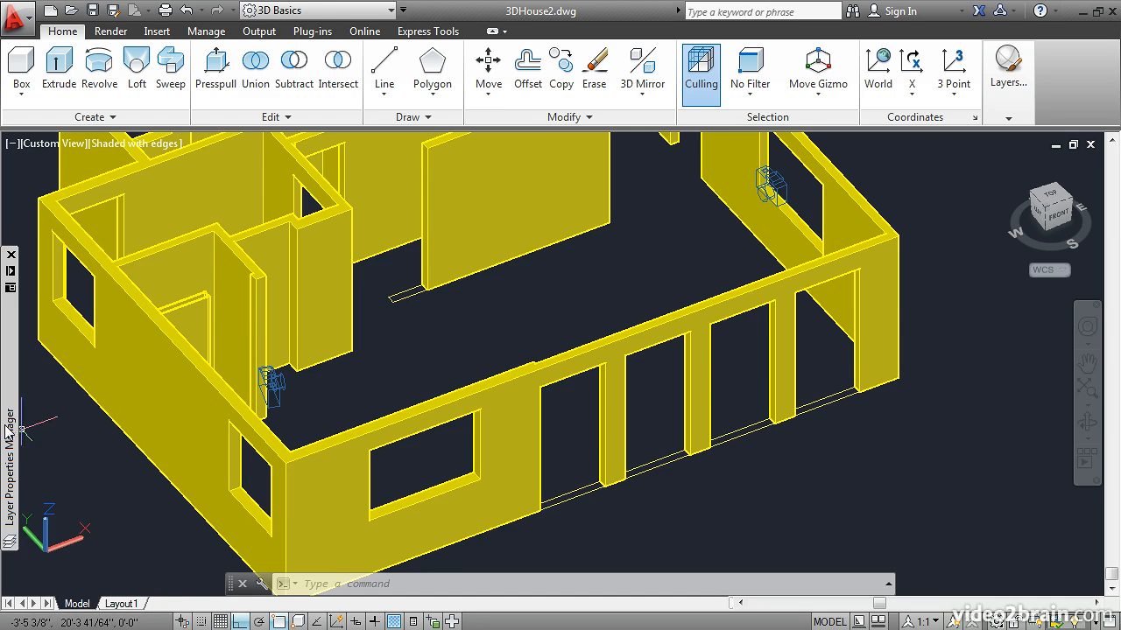
{"action": "mouse_move", "coordinate": [9, 429]}
{"action": "left_click", "coordinate": [186, 454]}
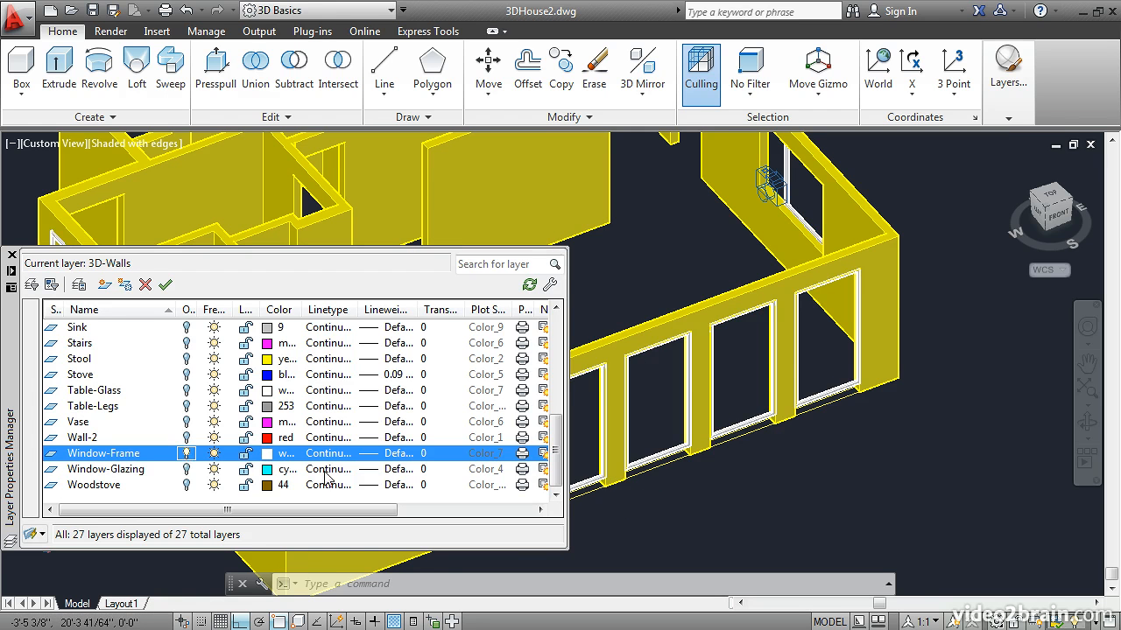
{"action": "scroll", "coordinate": [662, 512], "scroll_direction": "up", "scroll_amount": 5}
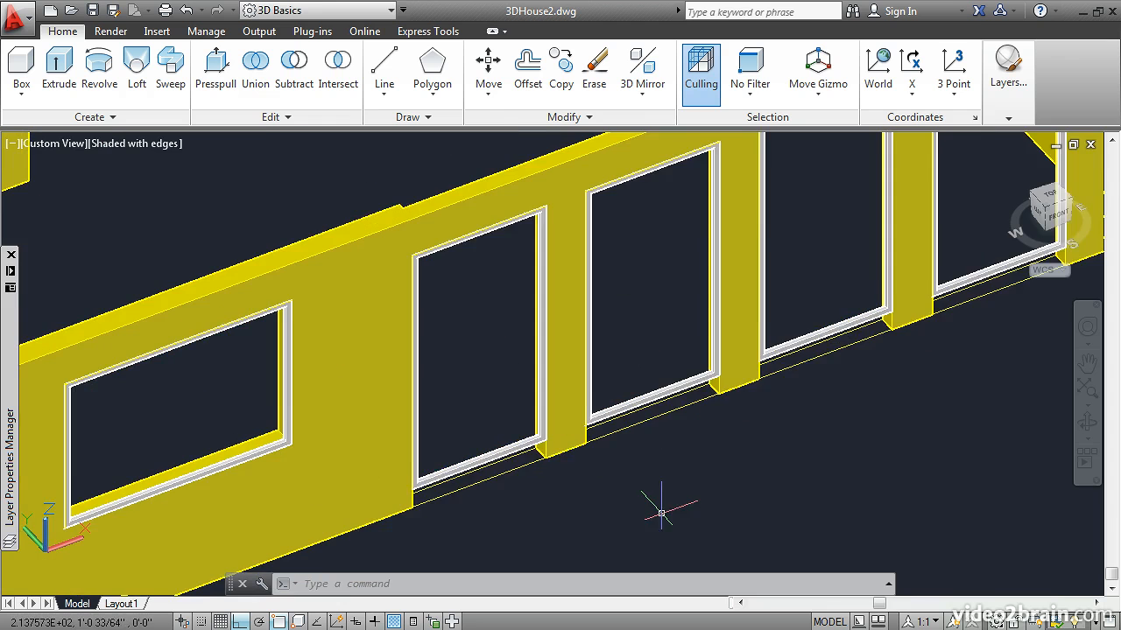
Extrude the four wall outlines beneath the tall front windows up to the lower outer corner of the window frame.
{"action": "middle_click_drag", "start_coordinate": [645, 473], "coordinate": [513, 496]}
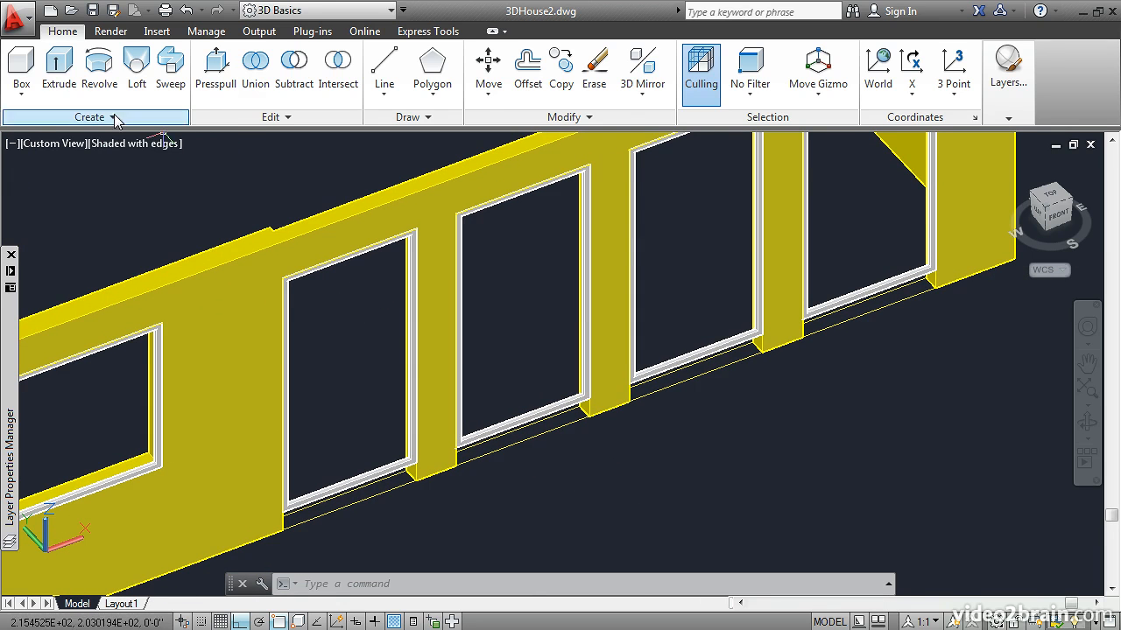
{"action": "left_click", "coordinate": [58, 79]}
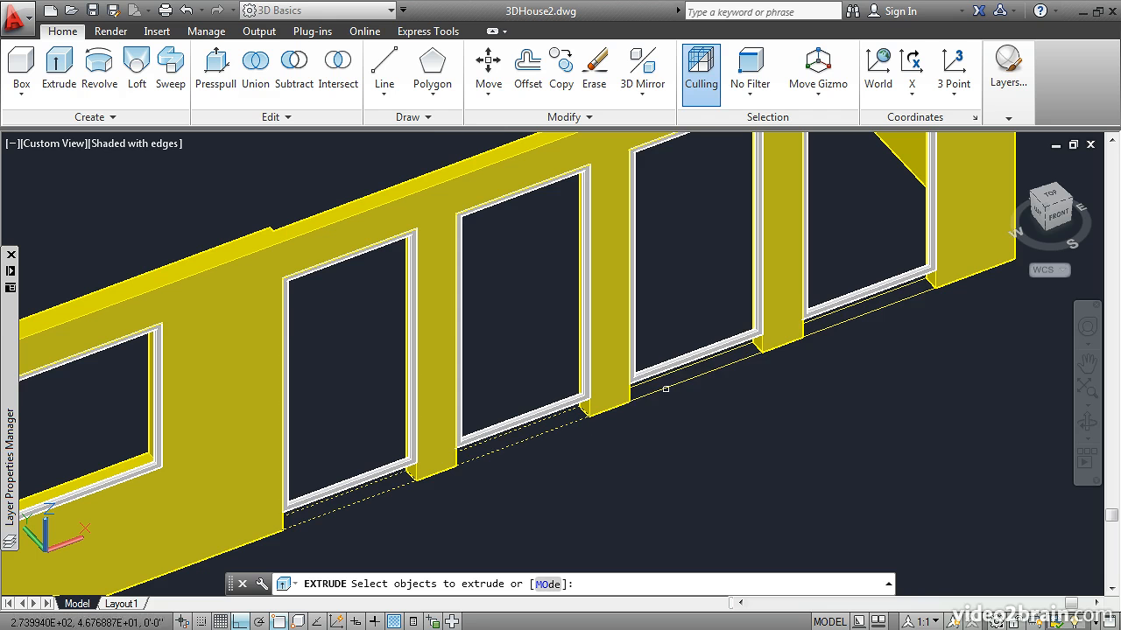
{"action": "left_click", "coordinate": [831, 326]}
{"action": "key", "text": "Return"}
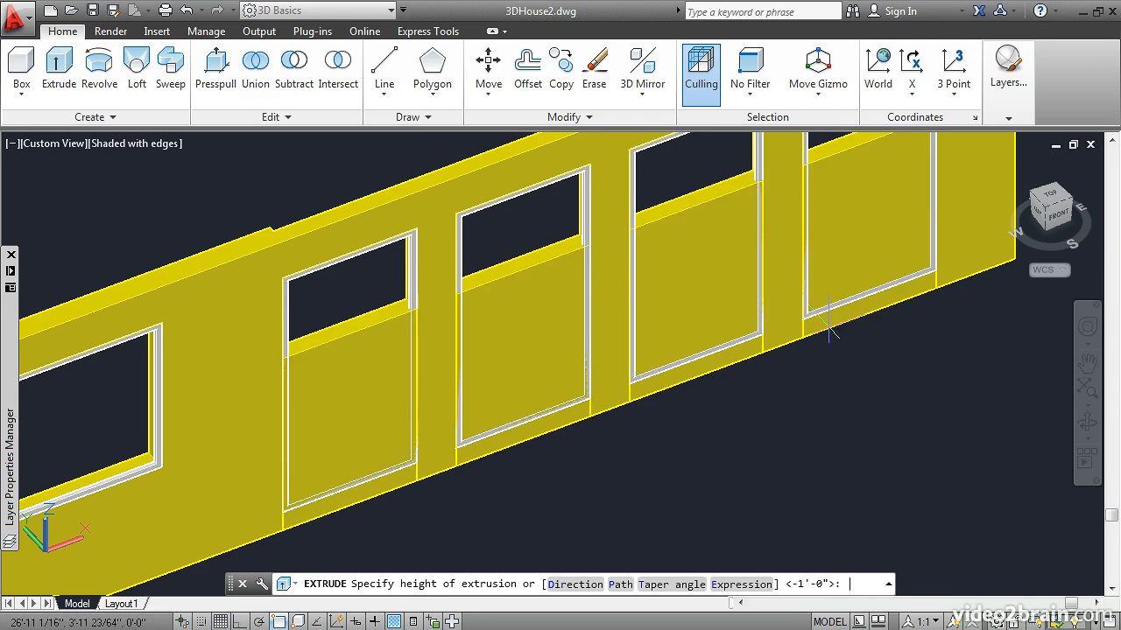
{"action": "scroll", "coordinate": [772, 334], "scroll_direction": "up", "scroll_amount": 5}
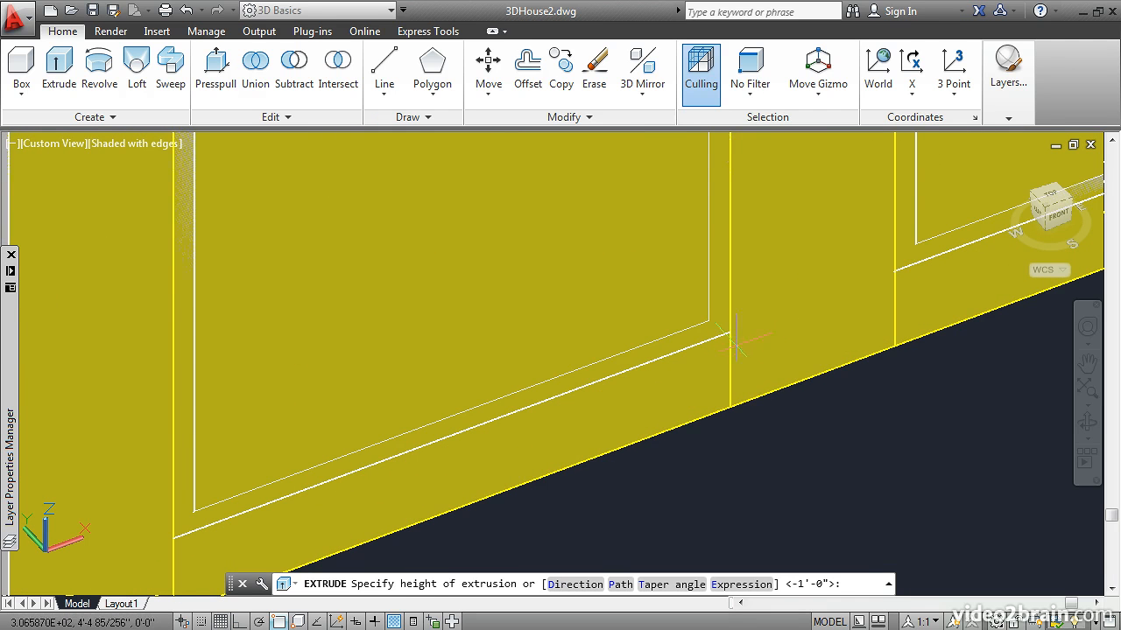
{"action": "left_click", "coordinate": [729, 331]}
{"action": "scroll", "coordinate": [739, 346], "scroll_direction": "down", "scroll_amount": 3}
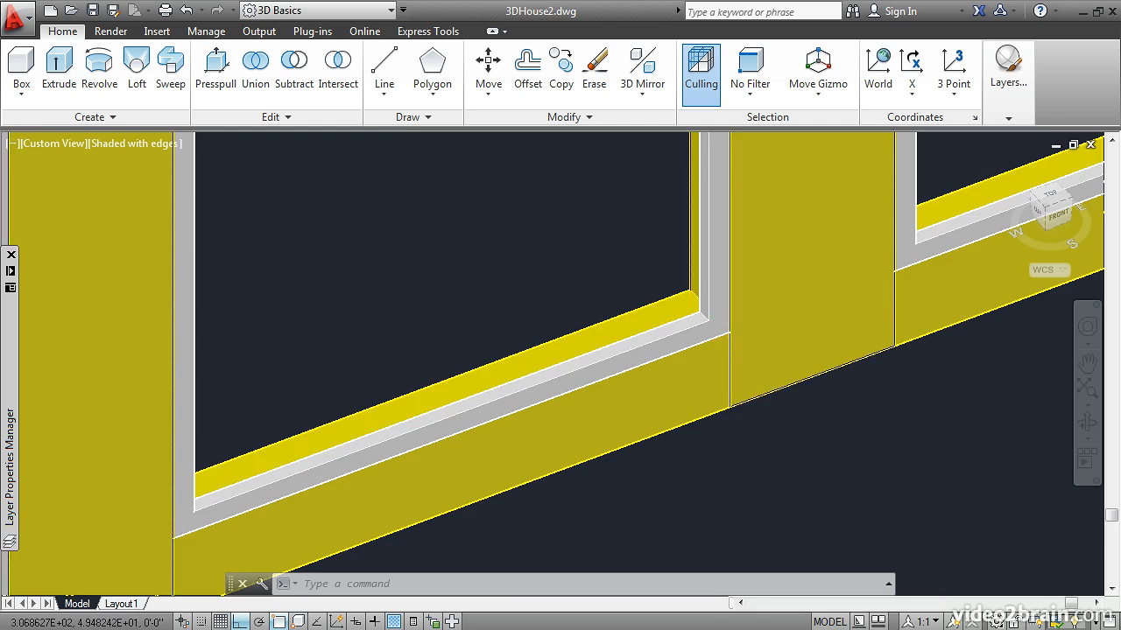
{"action": "scroll", "coordinate": [750, 368], "scroll_direction": "down", "scroll_amount": 2}
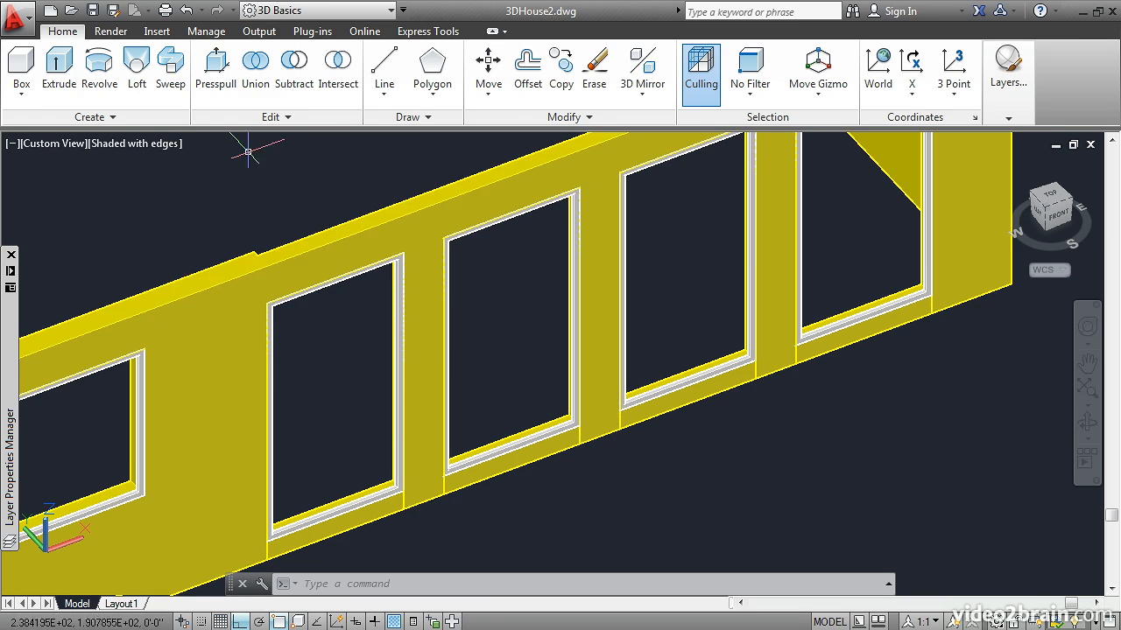
Union the four sill walls beneath the tall windows with the main house wall solid.
{"action": "left_click", "coordinate": [255, 69]}
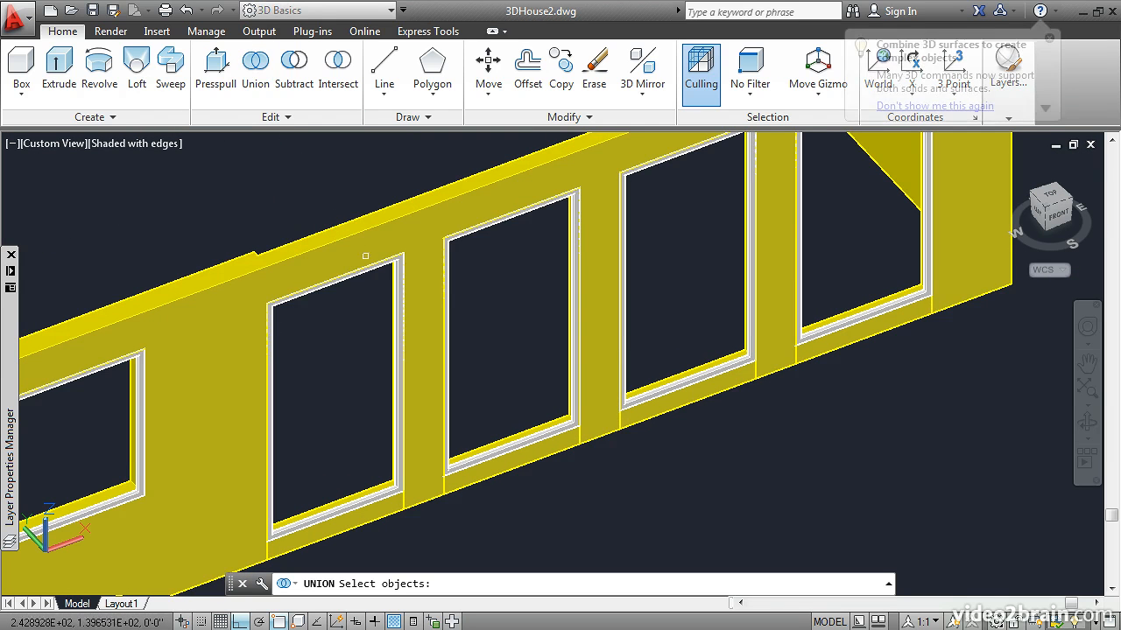
{"action": "left_click", "coordinate": [352, 236]}
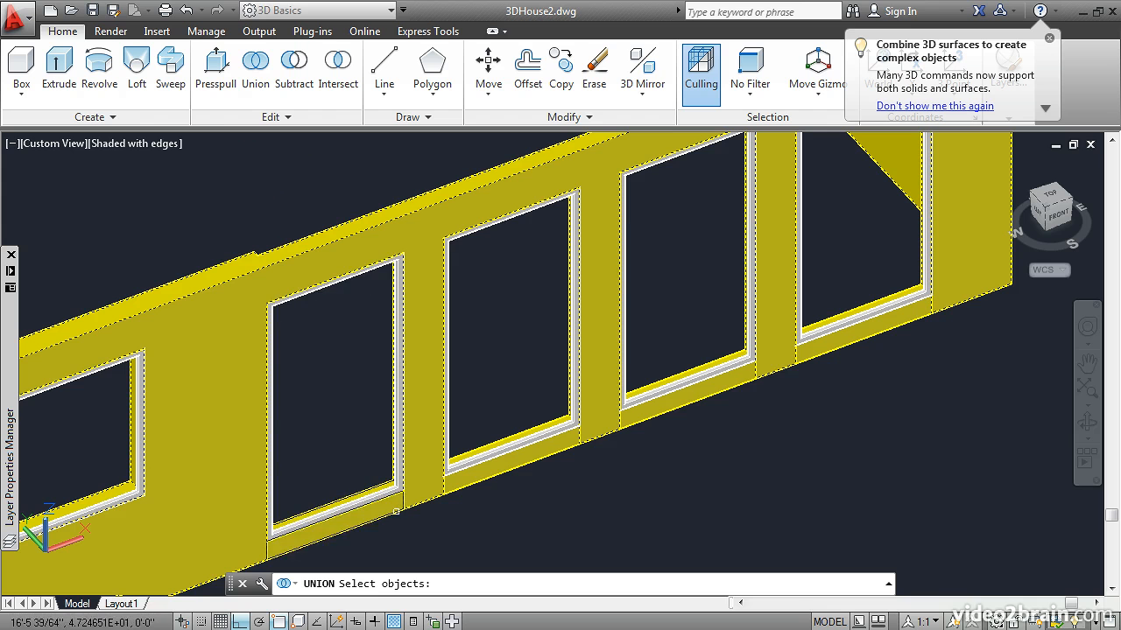
{"action": "left_click", "coordinate": [492, 474]}
{"action": "left_click", "coordinate": [658, 414]}
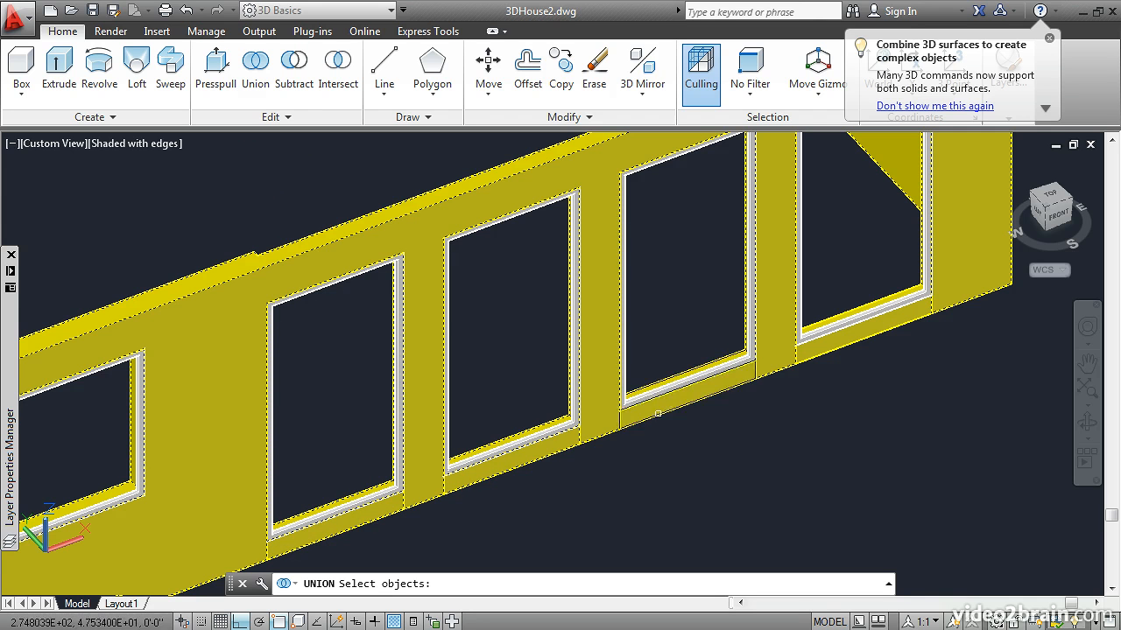
{"action": "key", "text": "Return"}
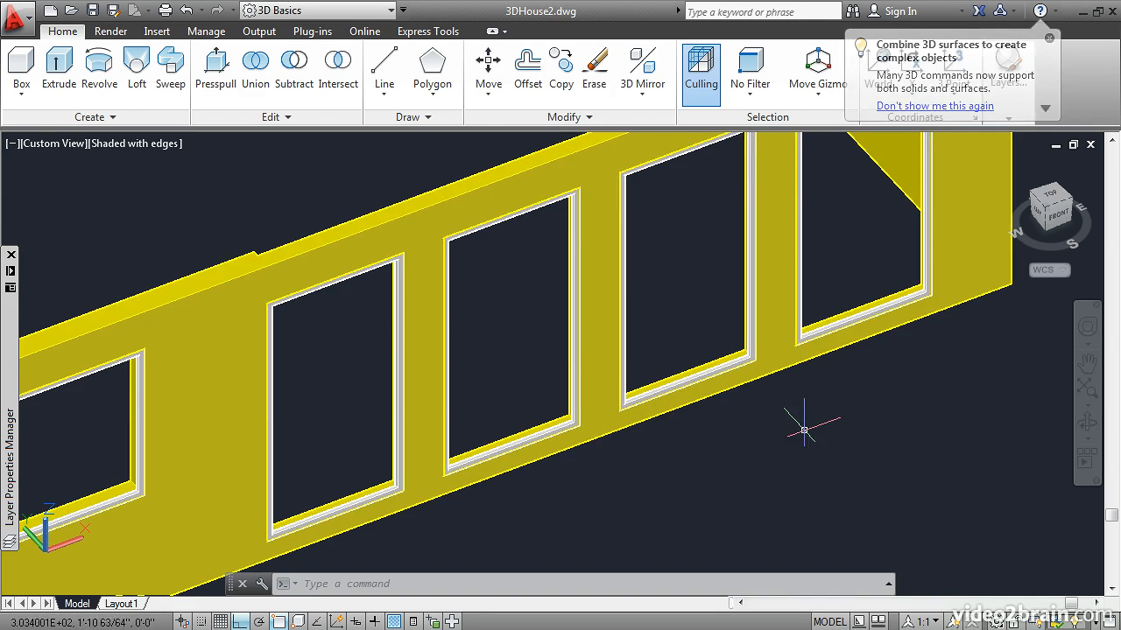
Extrude the small rectangle at the open end of the interior wall to a height of 4'.
{"action": "scroll", "coordinate": [532, 372], "scroll_direction": "down", "scroll_amount": 3}
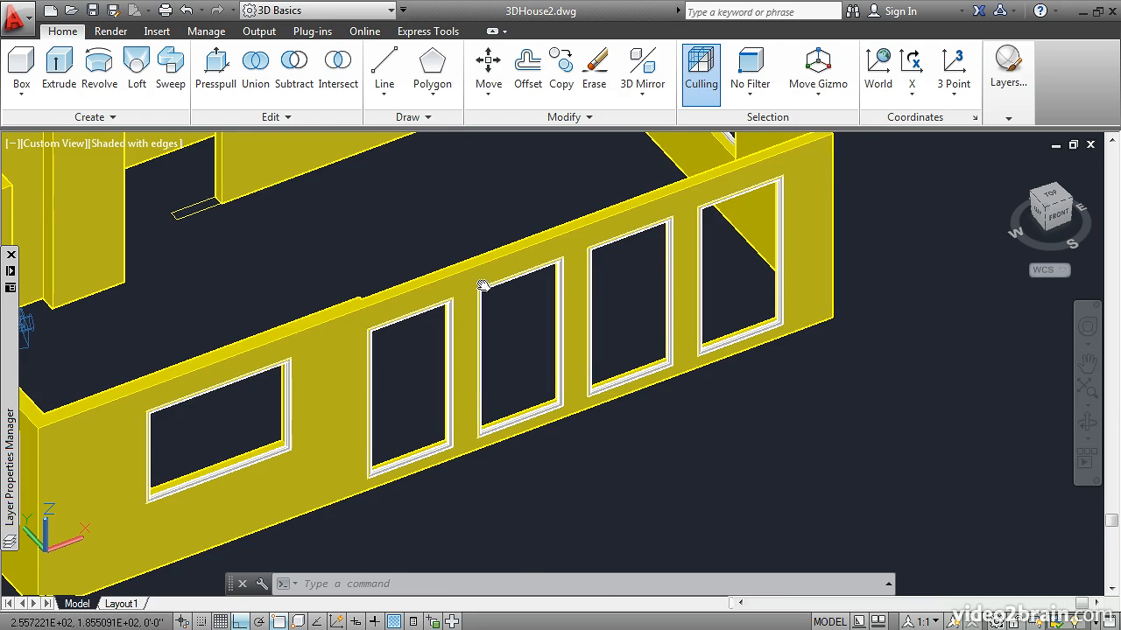
{"action": "middle_click_drag", "start_coordinate": [412, 242], "coordinate": [631, 430]}
{"action": "scroll", "coordinate": [617, 429], "scroll_direction": "up", "scroll_amount": 2}
{"action": "scroll", "coordinate": [425, 434], "scroll_direction": "up", "scroll_amount": 5}
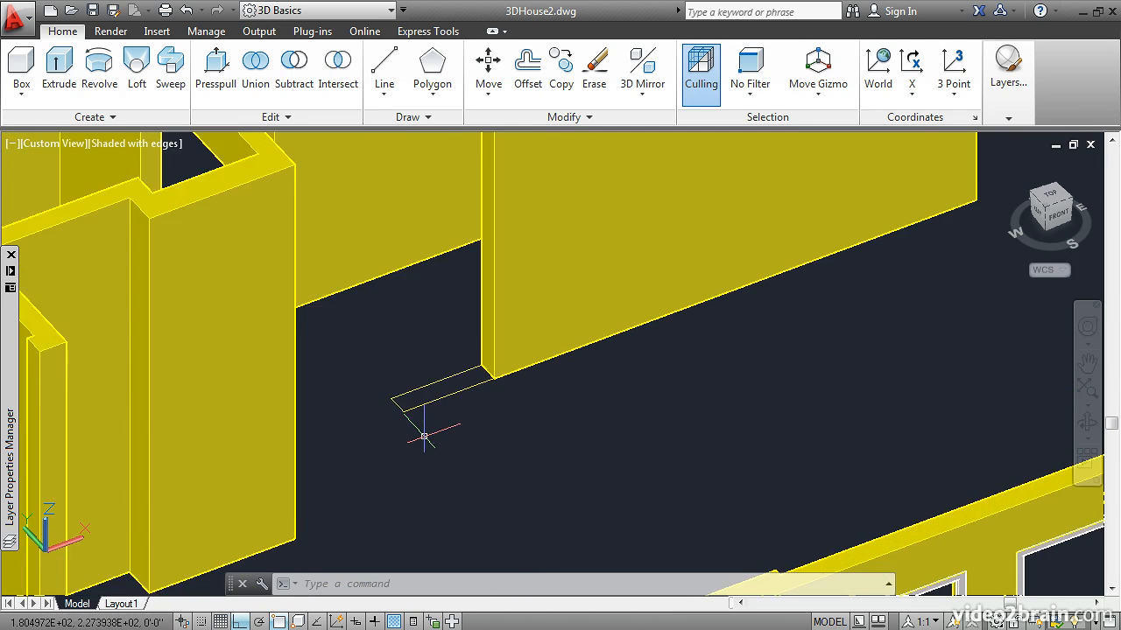
{"action": "middle_click_drag", "start_coordinate": [380, 349], "coordinate": [506, 471]}
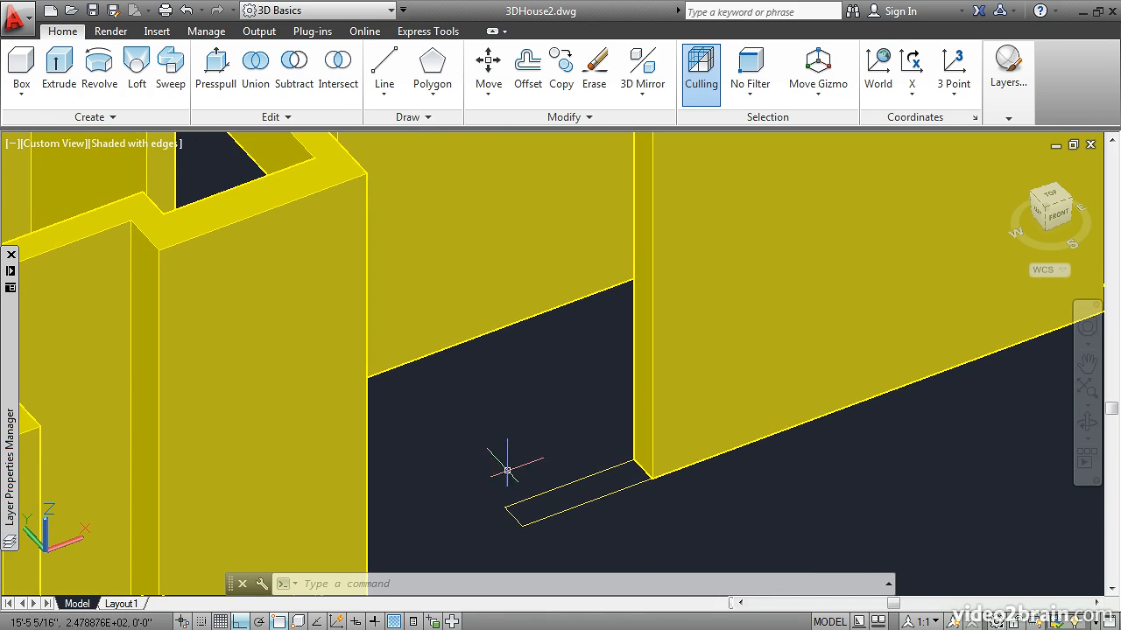
{"action": "left_click", "coordinate": [59, 68]}
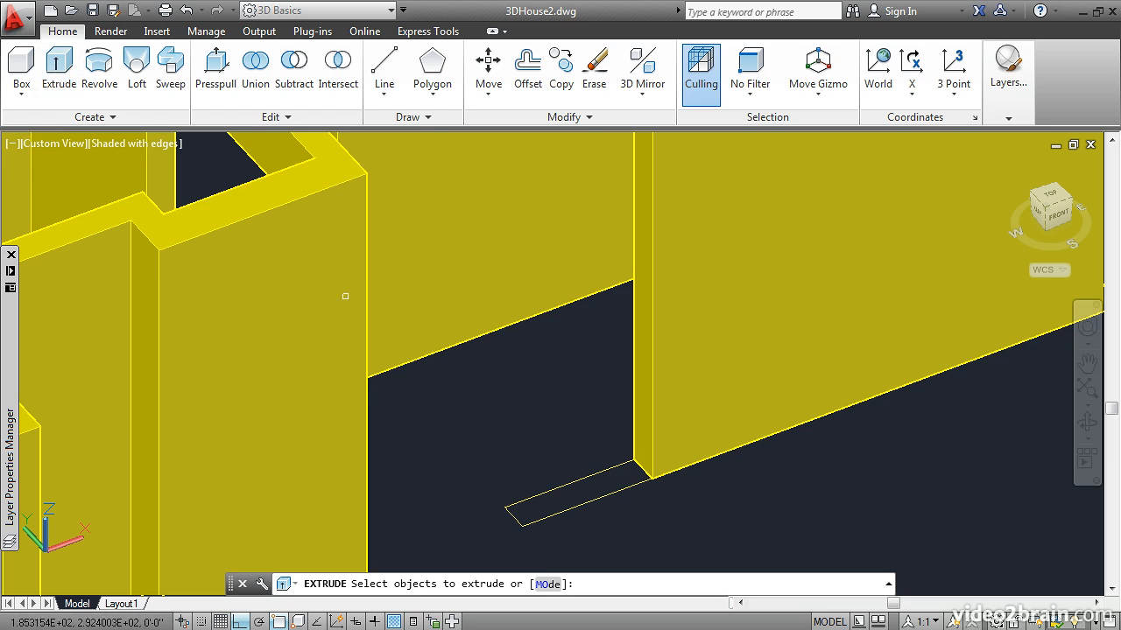
{"action": "left_click", "coordinate": [551, 485]}
{"action": "key", "text": "Return"}
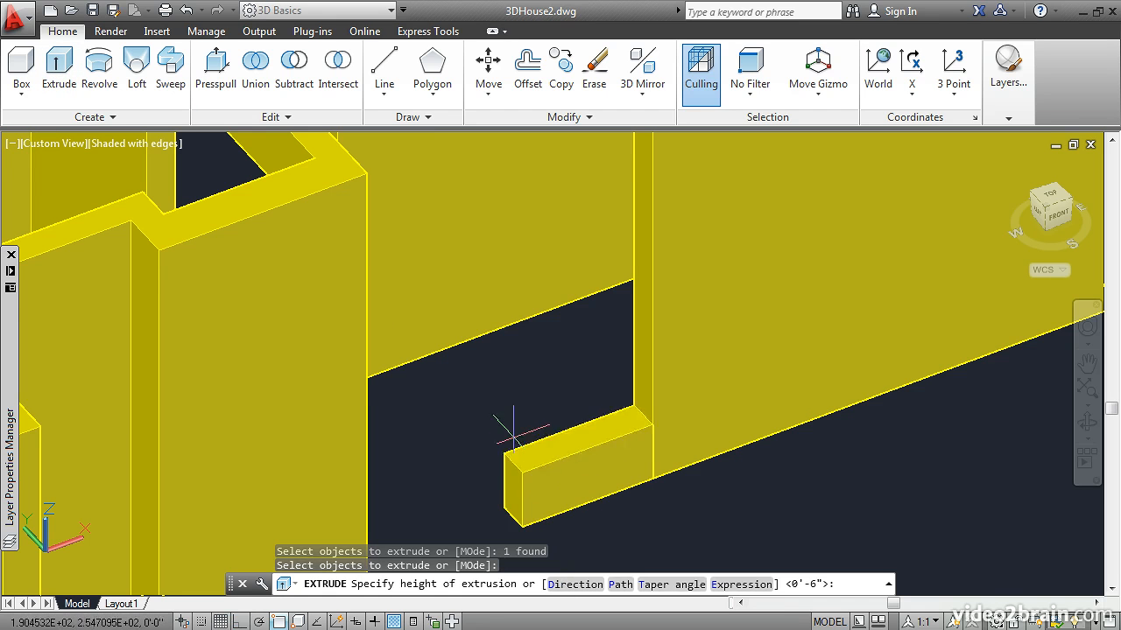
{"action": "type", "text": "4'"}
{"action": "key", "text": "Return"}
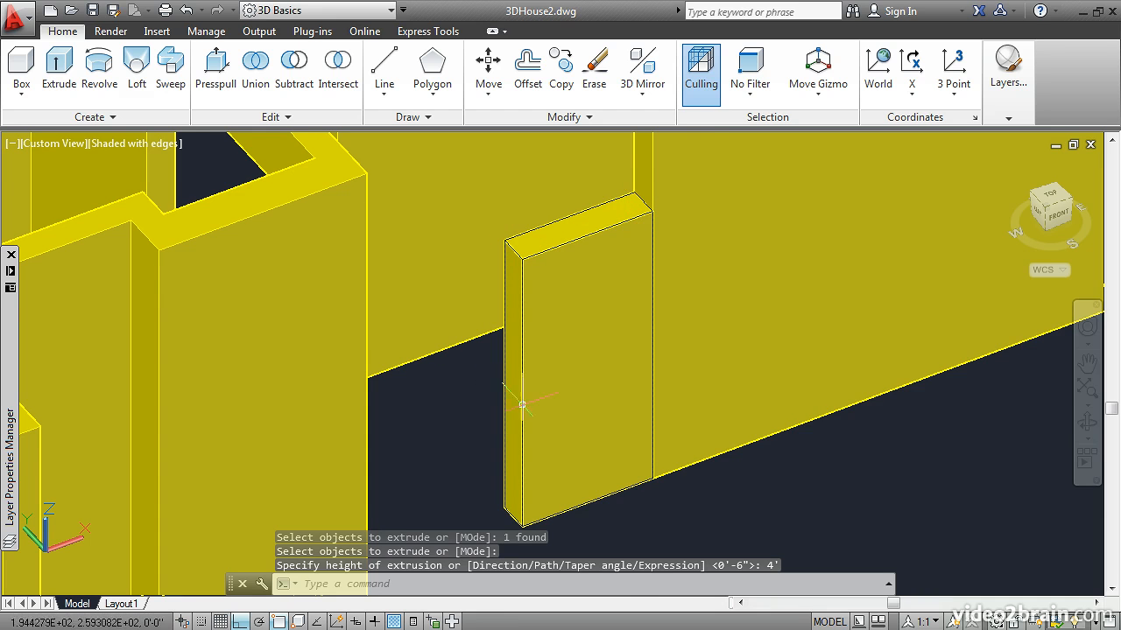
Lower the top edge at the free end of the 4' wall stub by 2' to slope its top.
{"action": "scroll", "coordinate": [508, 298], "scroll_direction": "up", "scroll_amount": 2}
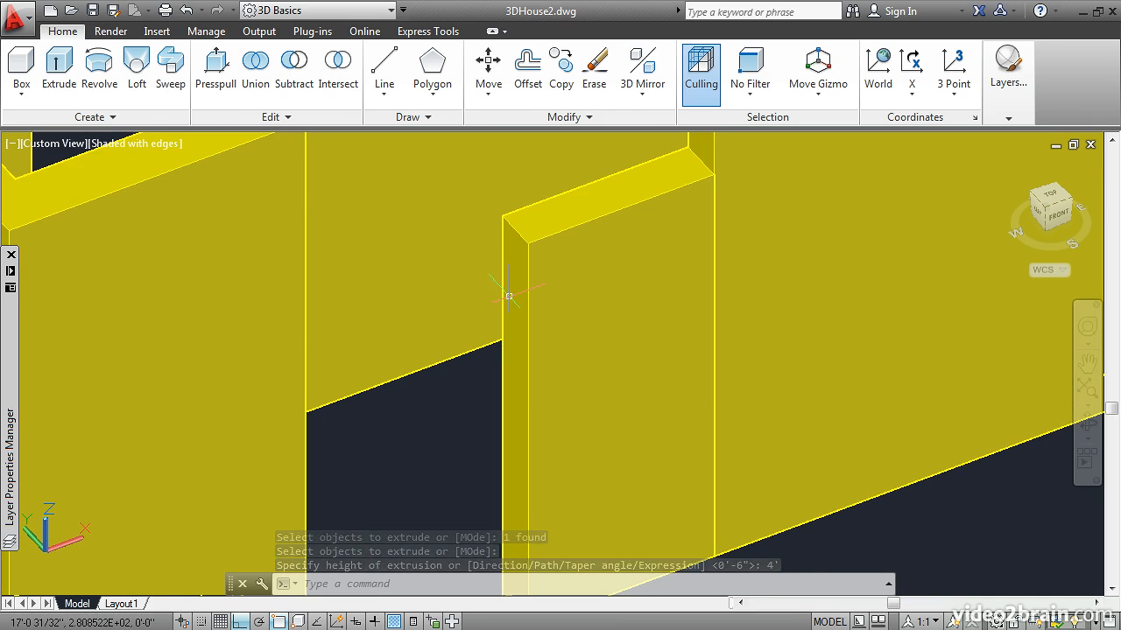
{"action": "left_click", "coordinate": [515, 225]}
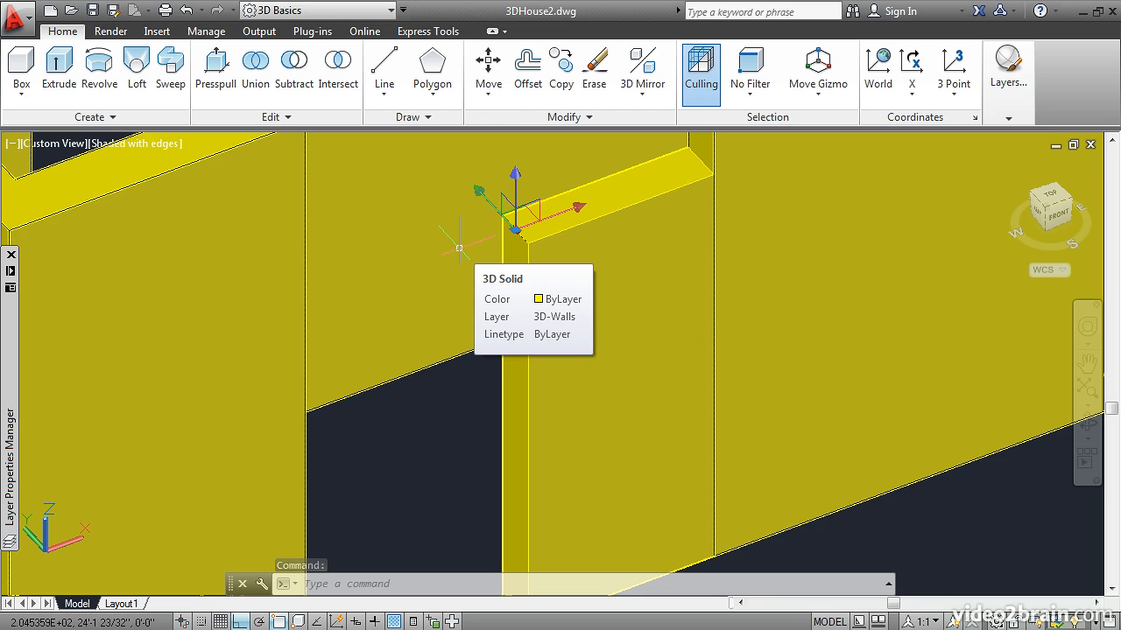
{"action": "left_click", "coordinate": [515, 196]}
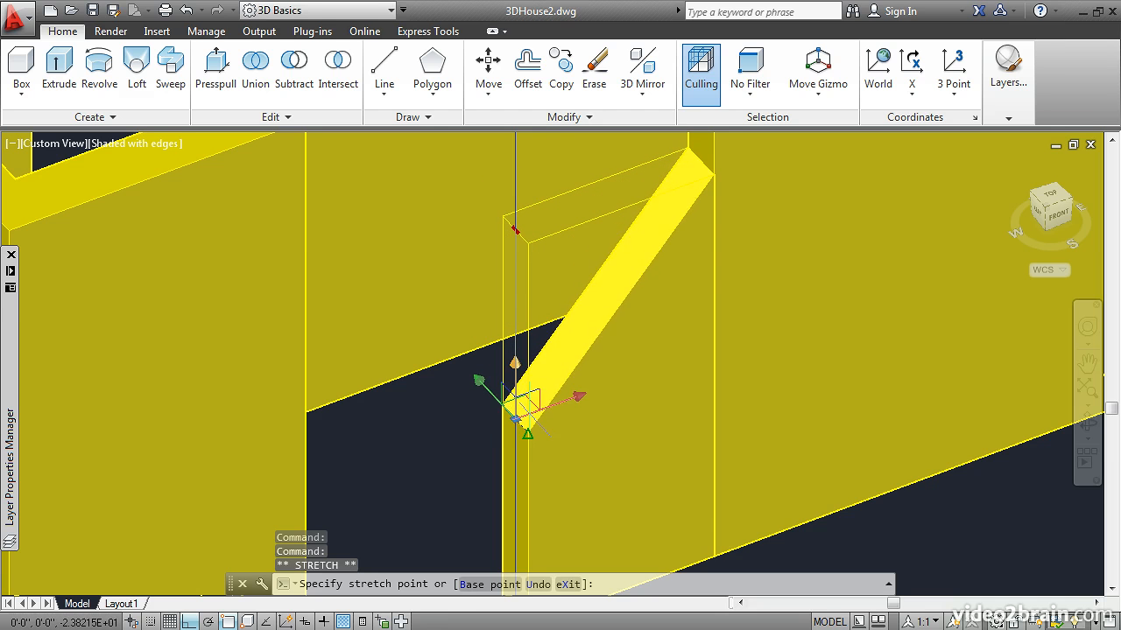
{"action": "type", "text": "2"}
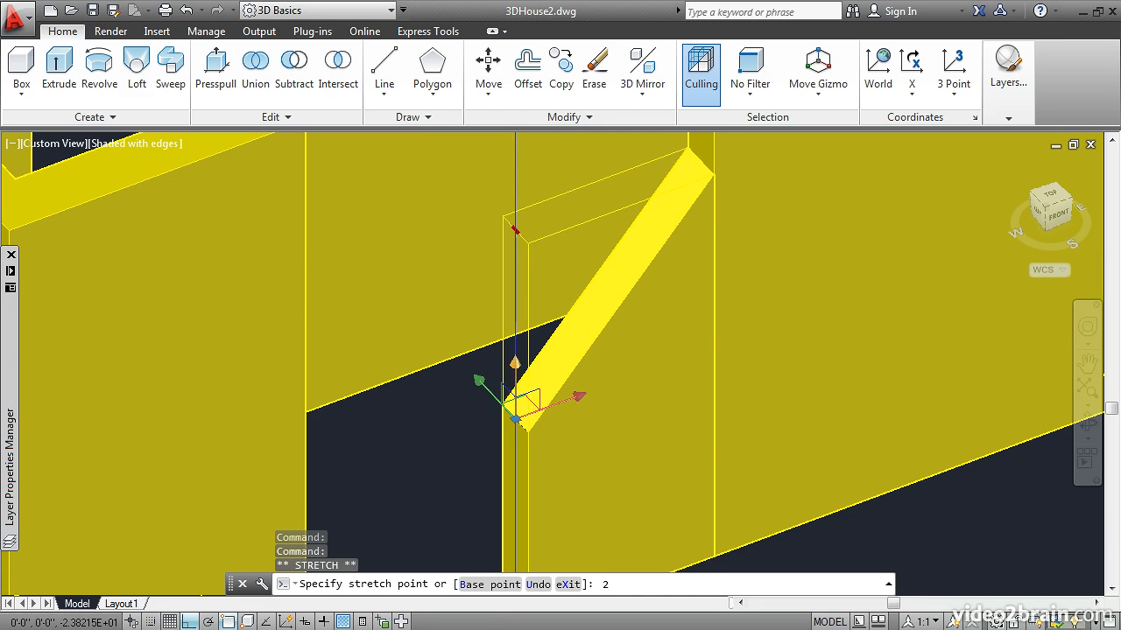
{"action": "type", "text": "'"}
{"action": "key", "text": "Return"}
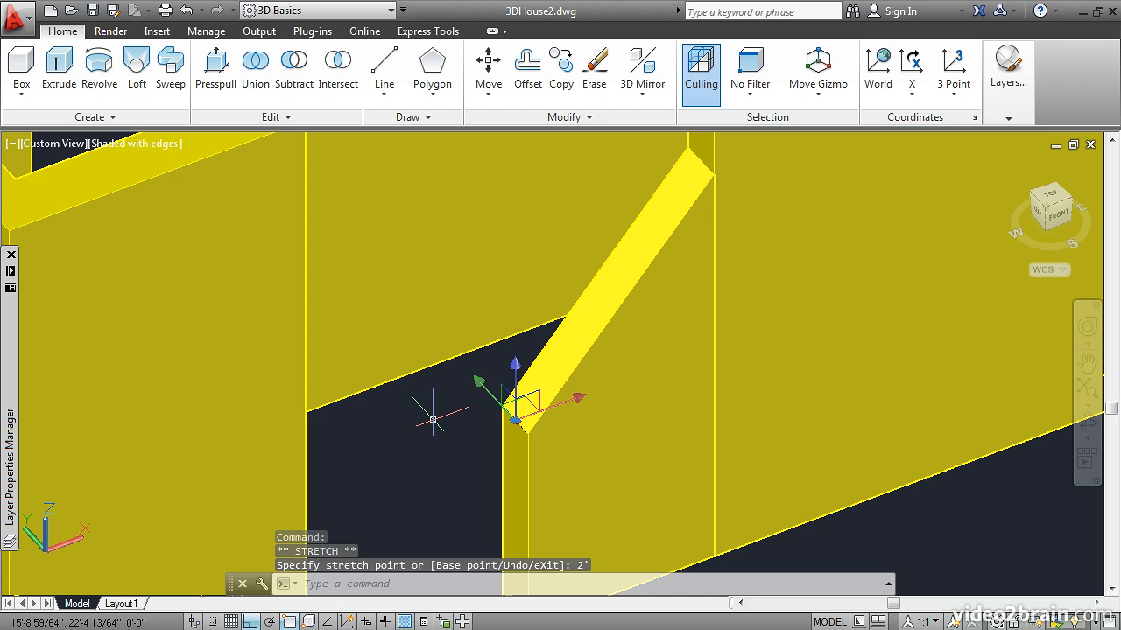
{"action": "key", "text": "Escape"}
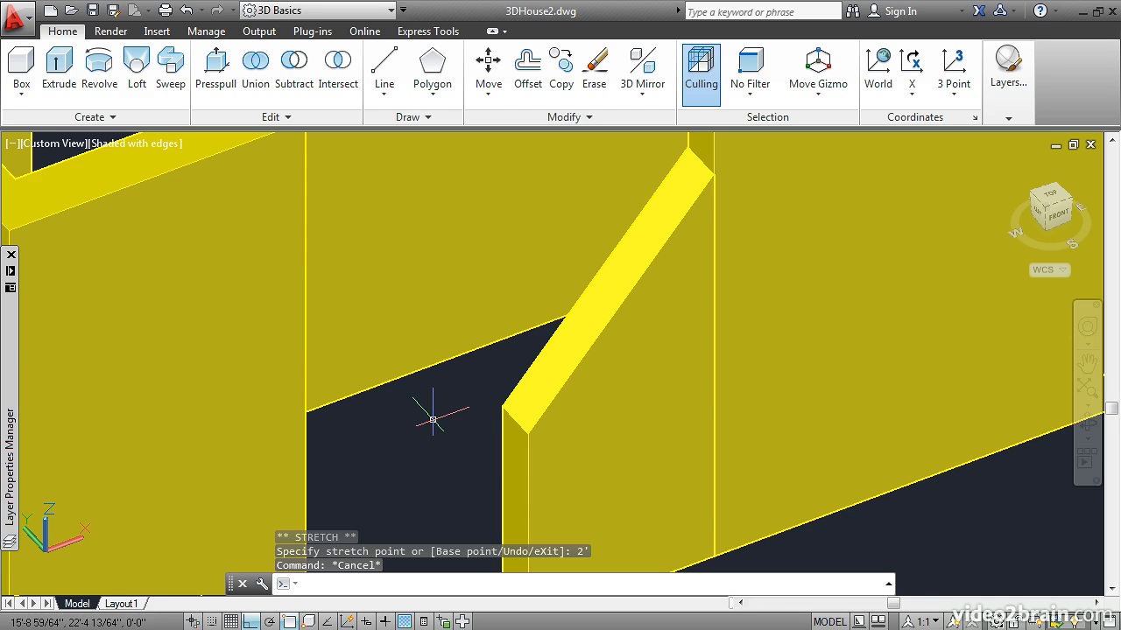
Union the sloped wall stub with the main house wall solid.
{"action": "scroll", "coordinate": [433, 420], "scroll_direction": "down", "scroll_amount": 4}
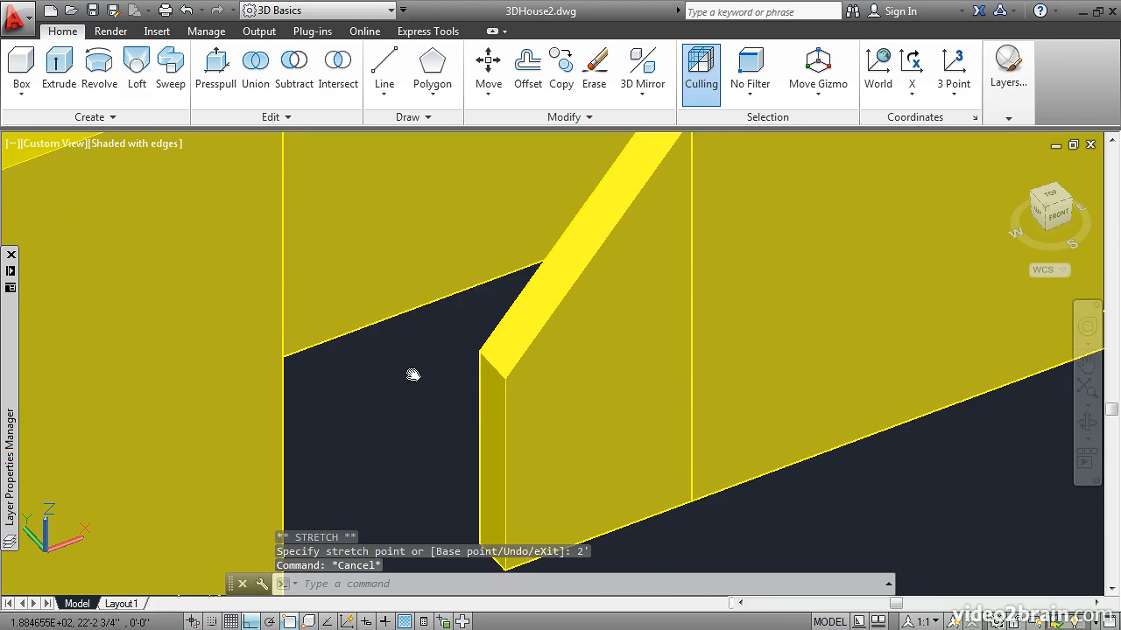
{"action": "left_click", "coordinate": [256, 74]}
{"action": "left_click", "coordinate": [493, 450]}
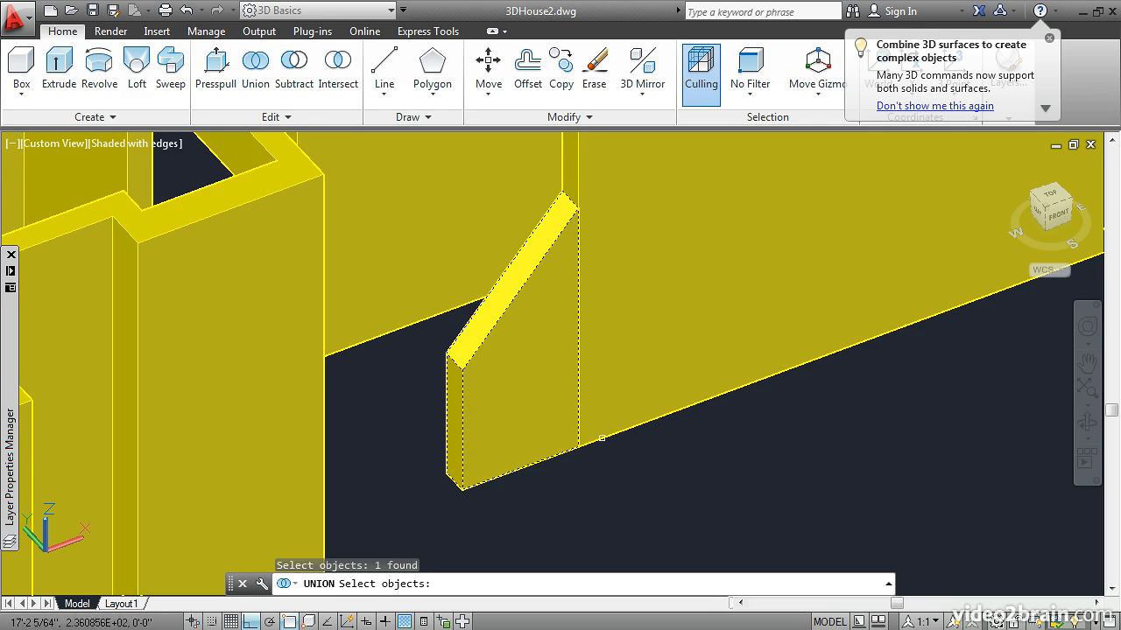
{"action": "left_click", "coordinate": [626, 435]}
{"action": "key", "text": "Return"}
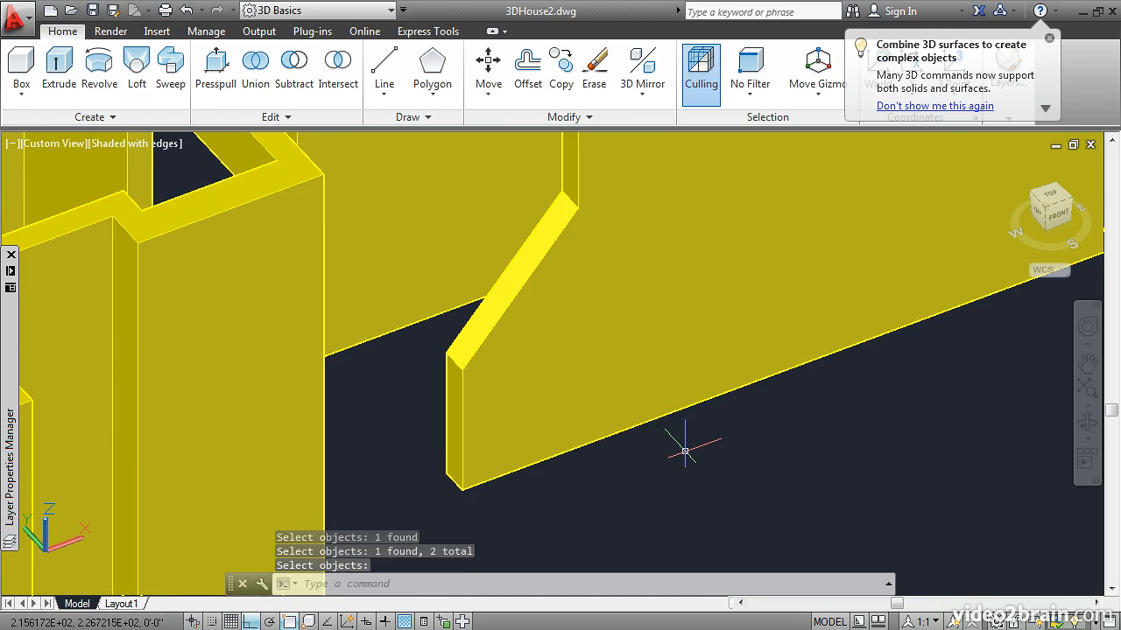
Presspull the side face of the oversized window opening, near the camera, out to the window frame's lower outer corner.
{"action": "scroll", "coordinate": [678, 448], "scroll_direction": "down", "scroll_amount": 3}
{"action": "middle_click_drag", "start_coordinate": [876, 373], "coordinate": [510, 456]}
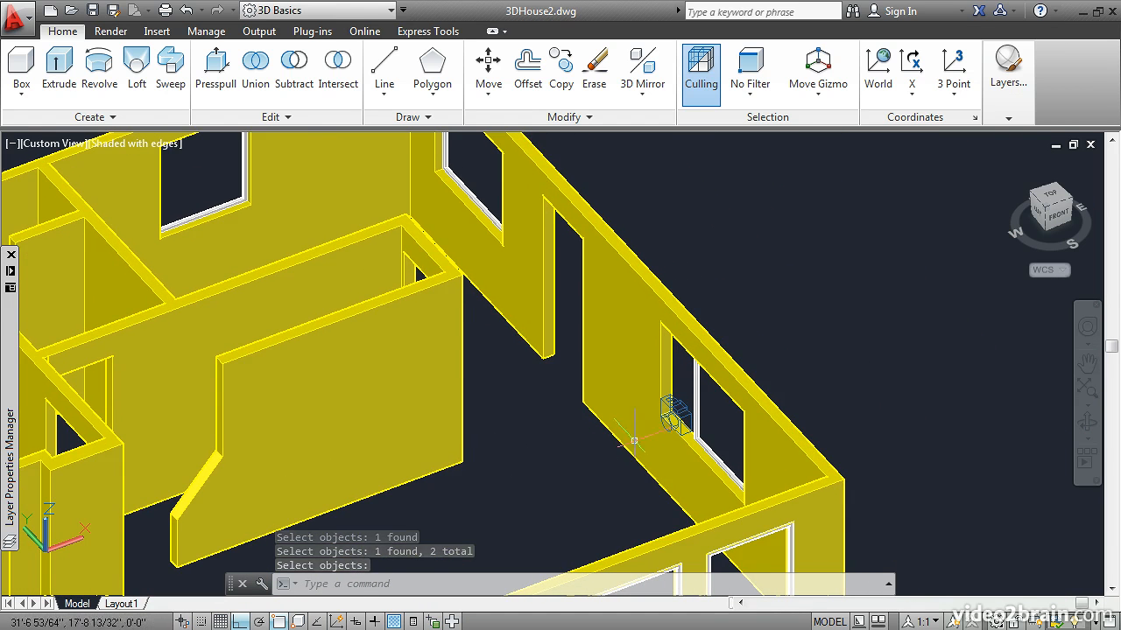
{"action": "scroll", "coordinate": [672, 412], "scroll_direction": "up", "scroll_amount": 5}
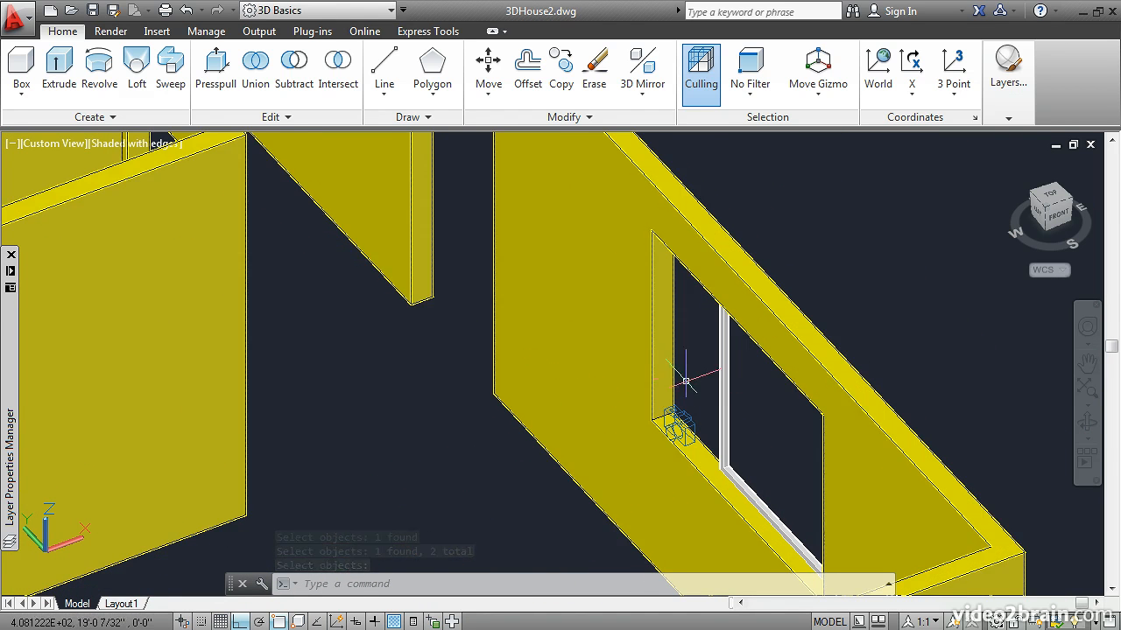
{"action": "scroll", "coordinate": [703, 390], "scroll_direction": "up", "scroll_amount": 2}
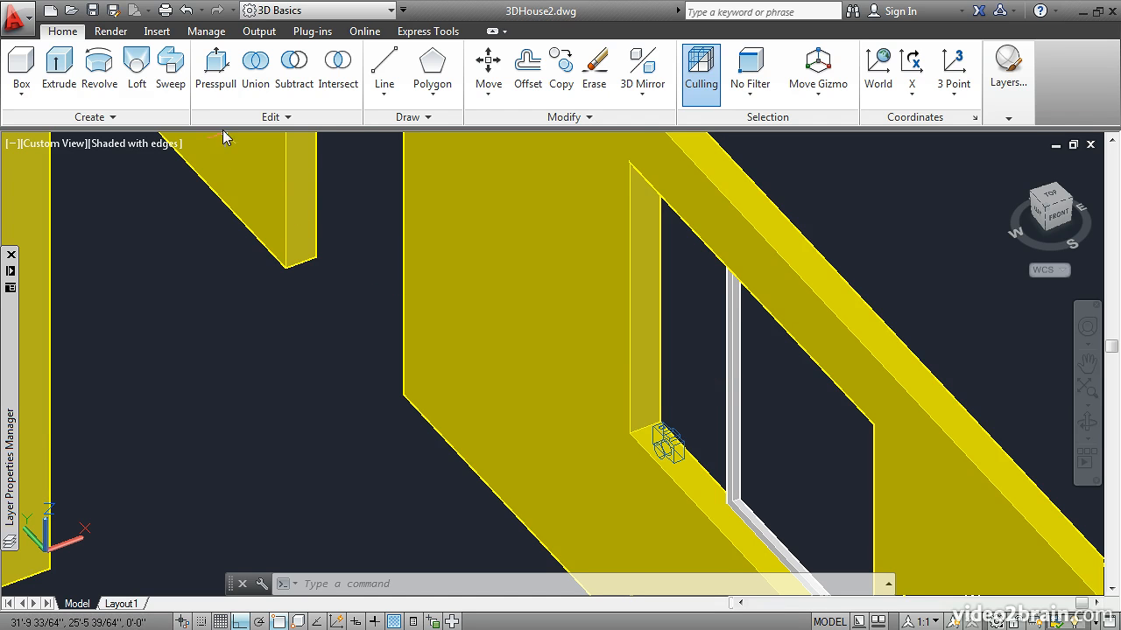
{"action": "left_click", "coordinate": [216, 70]}
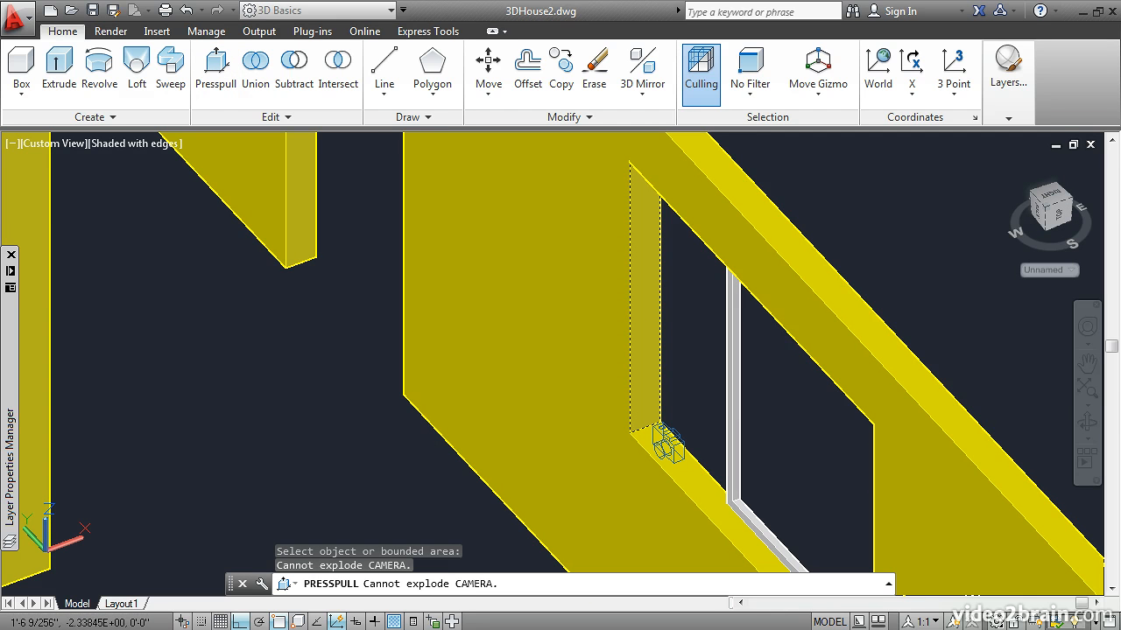
{"action": "left_click", "coordinate": [658, 431]}
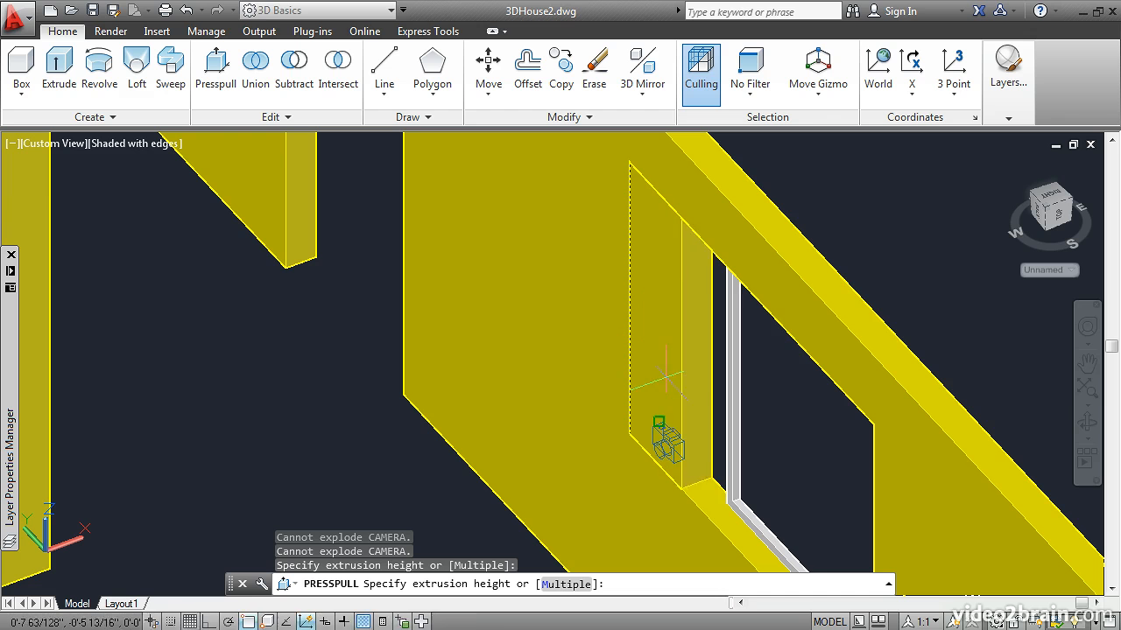
{"action": "middle_click_drag", "start_coordinate": [712, 493], "coordinate": [518, 455], "text": "shift"}
{"action": "scroll", "coordinate": [337, 475], "scroll_direction": "up", "scroll_amount": 4}
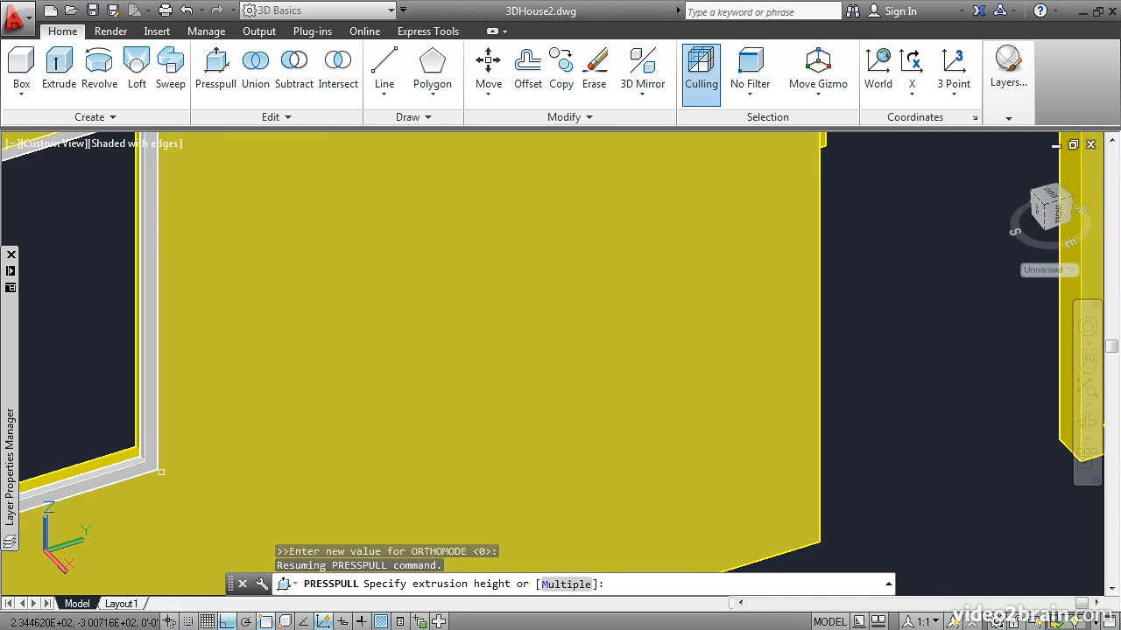
{"action": "left_click", "coordinate": [157, 469]}
Presspull the opposite side face of the same window opening back to the frame's lower outer corner, clearing the wall overlapping the frame.
{"action": "middle_click_drag", "start_coordinate": [648, 377], "coordinate": [536, 368], "text": "shift"}
{"action": "middle_click_drag", "start_coordinate": [155, 297], "coordinate": [743, 358]}
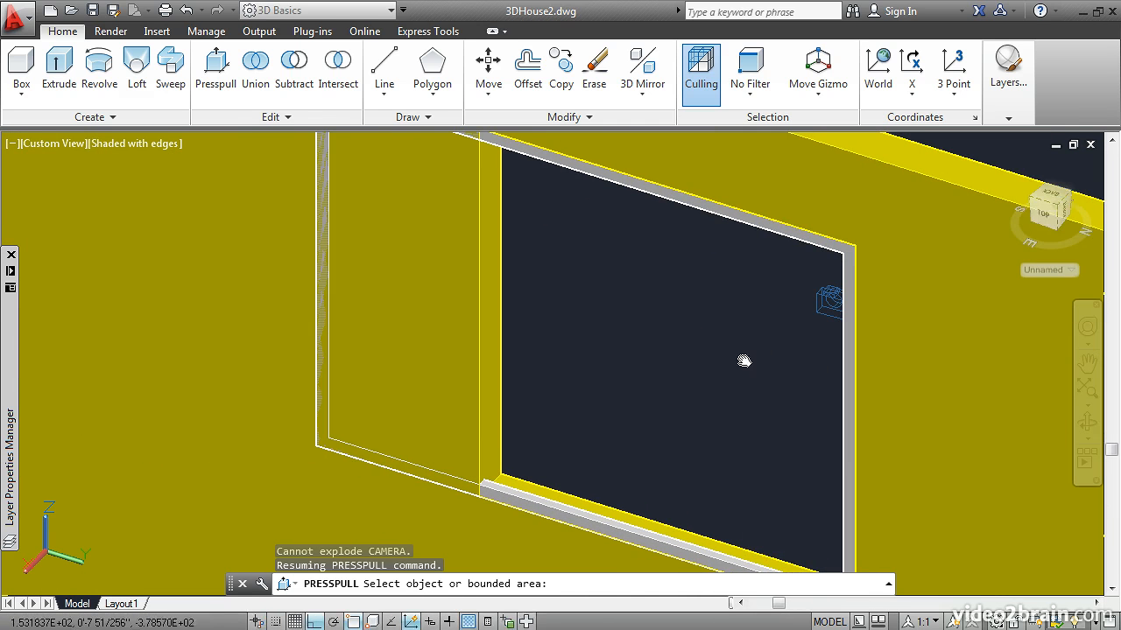
{"action": "left_click", "coordinate": [491, 440]}
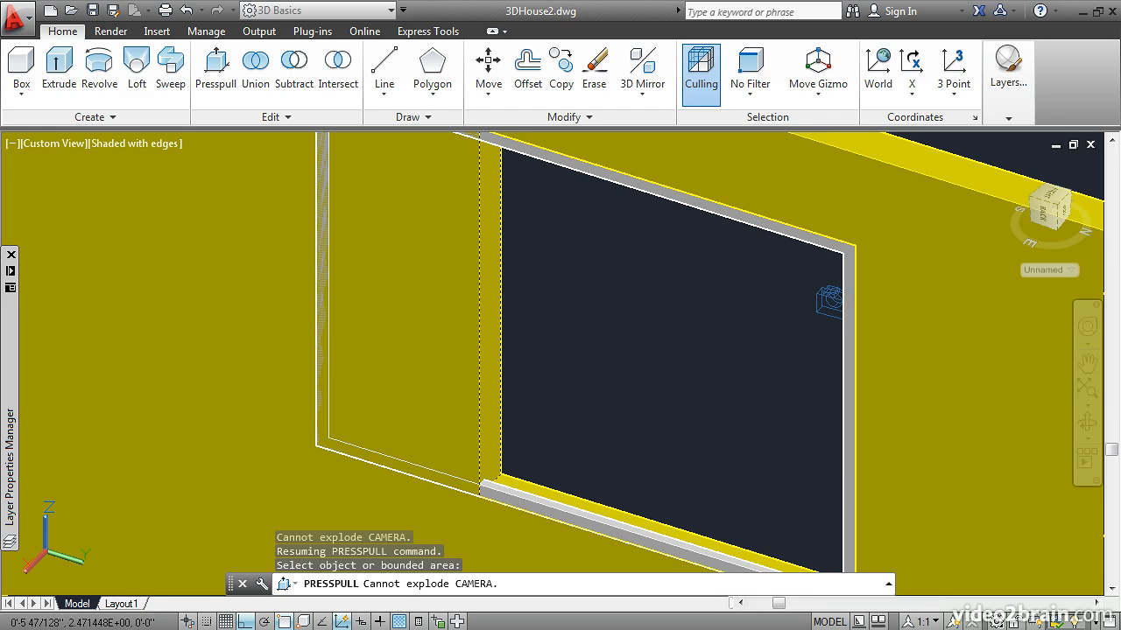
{"action": "left_click", "coordinate": [490, 438]}
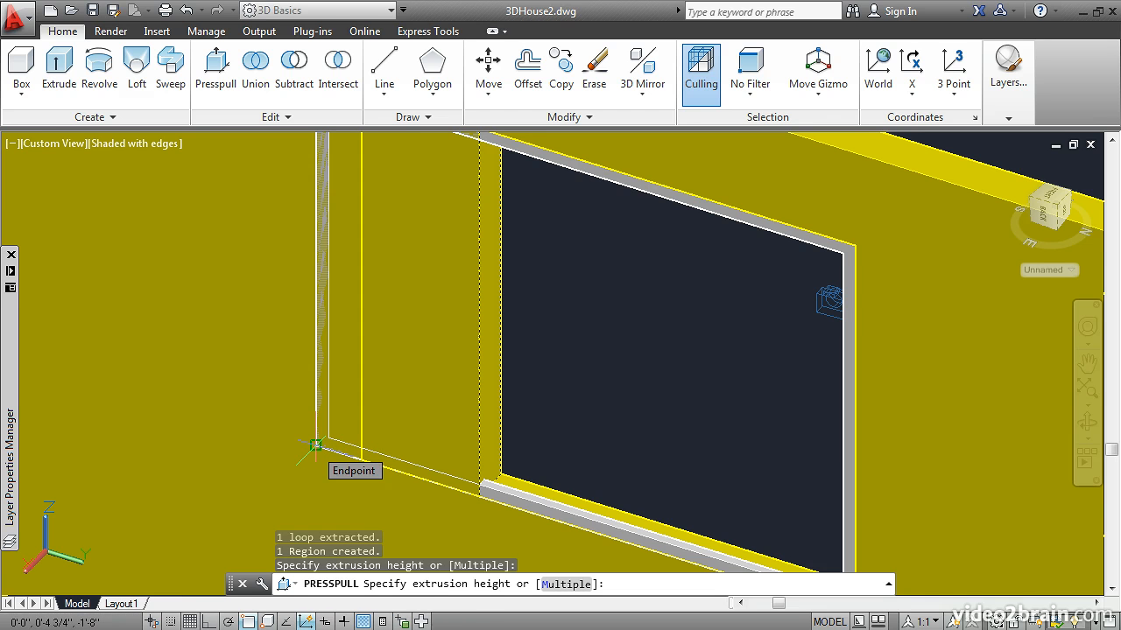
{"action": "left_click", "coordinate": [316, 445]}
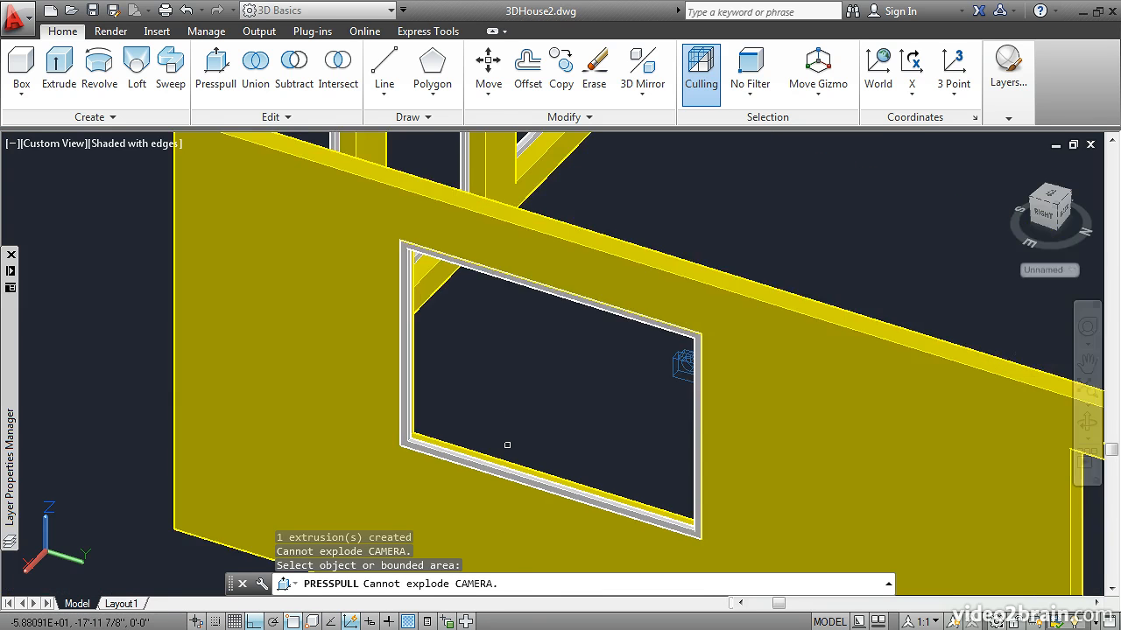
{"action": "scroll", "coordinate": [506, 445], "scroll_direction": "down", "scroll_amount": 3}
{"action": "left_click", "coordinate": [393, 444]}
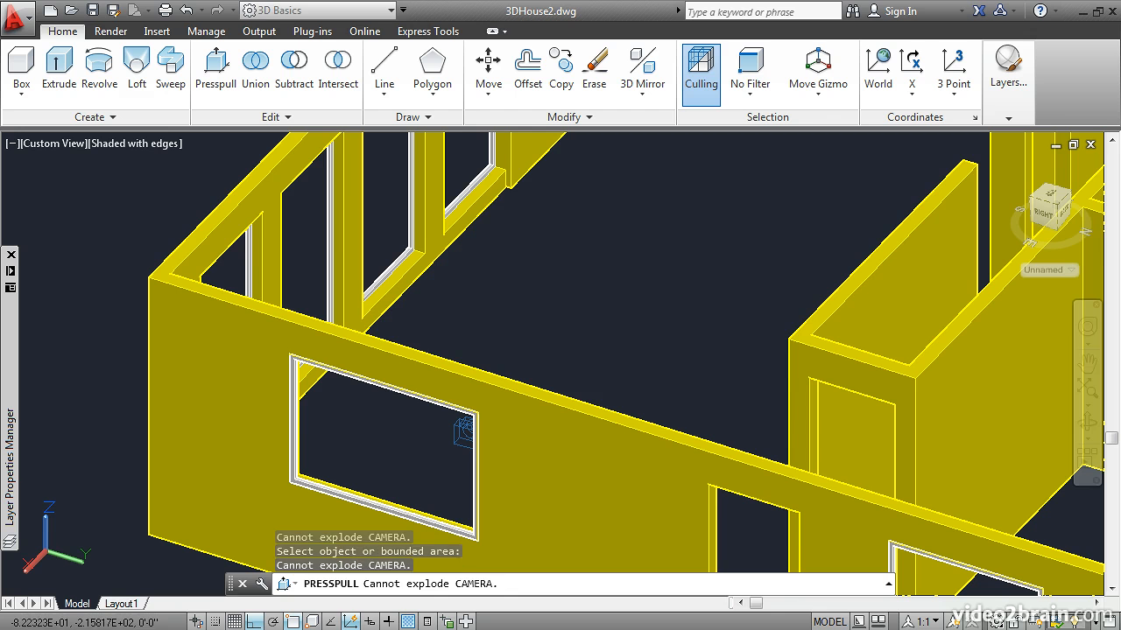
{"action": "key", "text": "Return"}
{"action": "scroll", "coordinate": [704, 325], "scroll_direction": "down", "scroll_amount": 2}
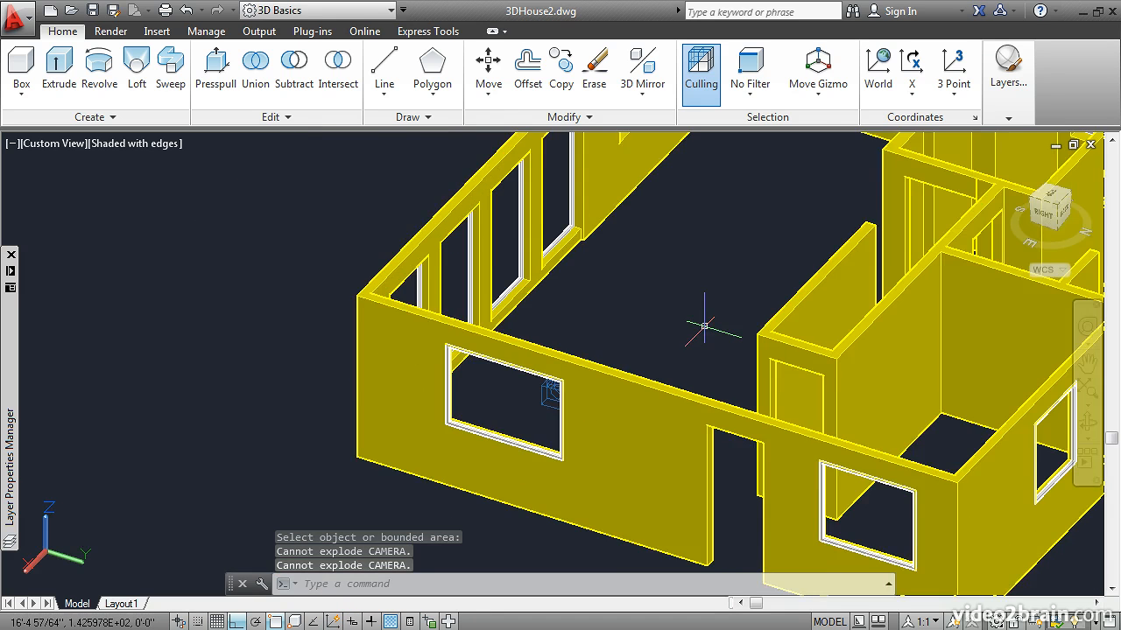
{"action": "scroll", "coordinate": [704, 326], "scroll_direction": "down", "scroll_amount": 4}
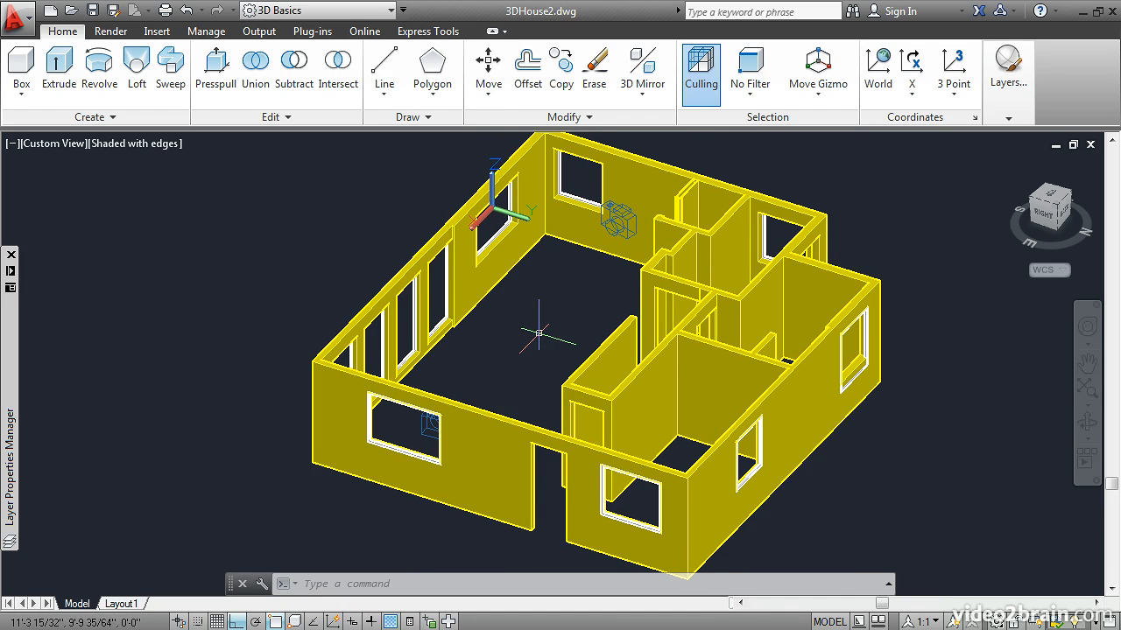